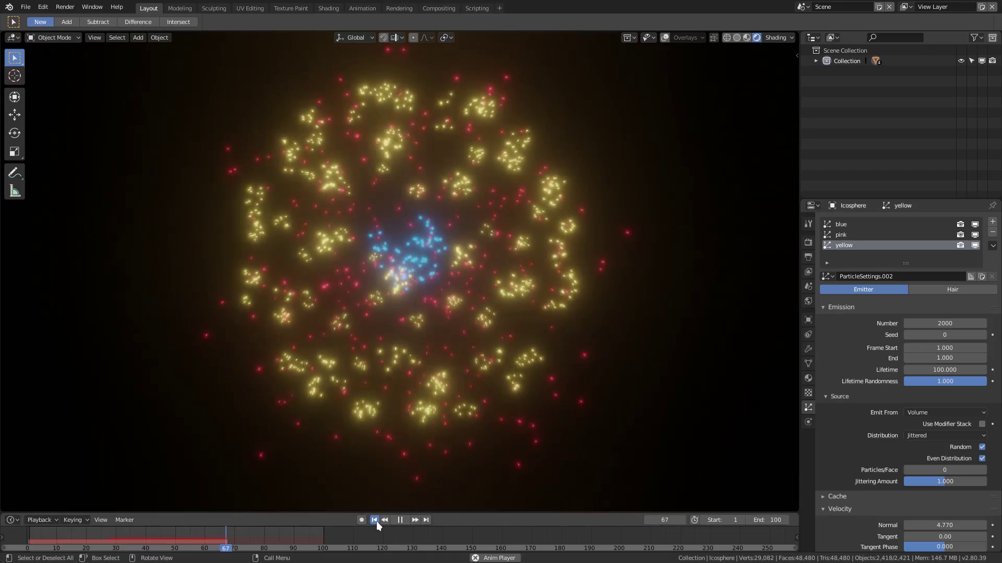
# Replay the finished fireworks animation from its first frame
pyautogui.click(376, 521)
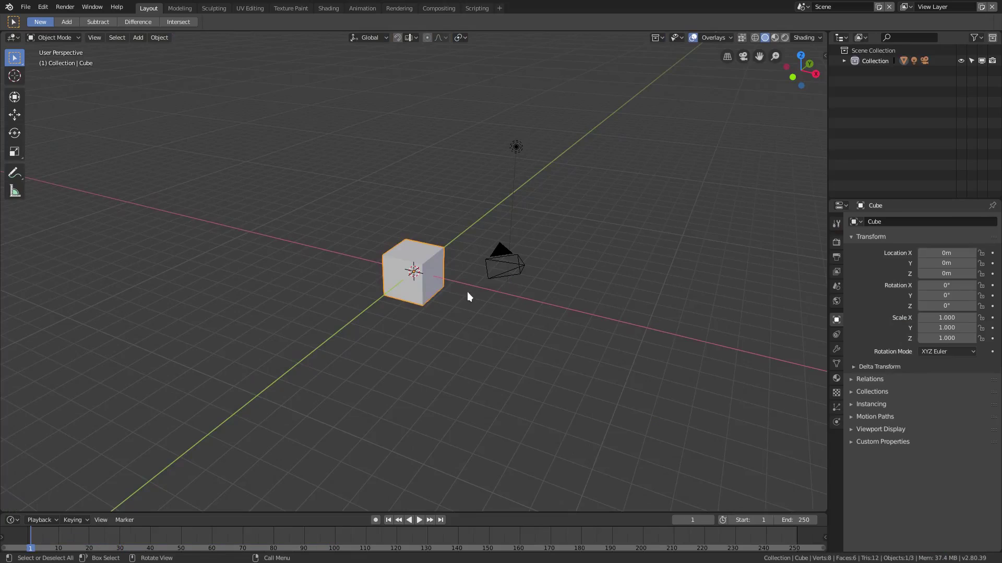
# Delete the default cube, camera and light, and add an ico sphere mesh
pyautogui.moveTo(320, 83); pyautogui.dragTo(535, 280)
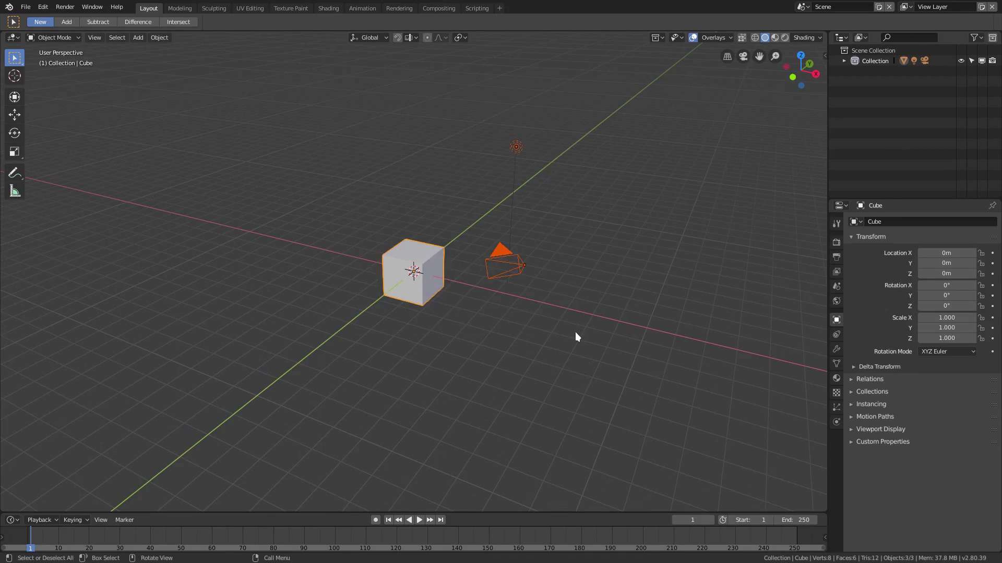
pyautogui.press('Delete')
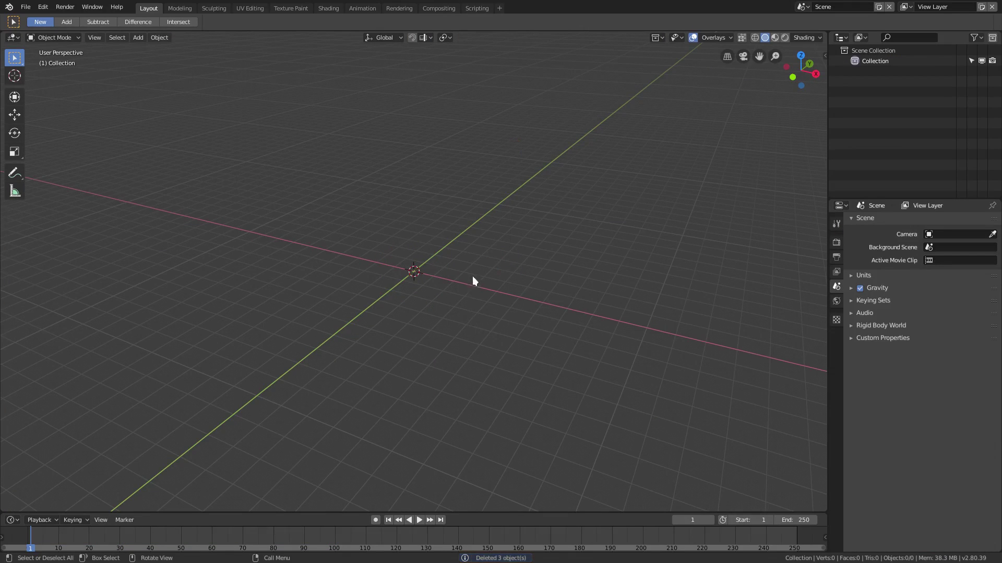
pyautogui.moveTo(465, 262); pyautogui.dragTo(483, 261, button='middle')
pyautogui.hotkey('shift', 'a')
pyautogui.moveTo(474, 255)
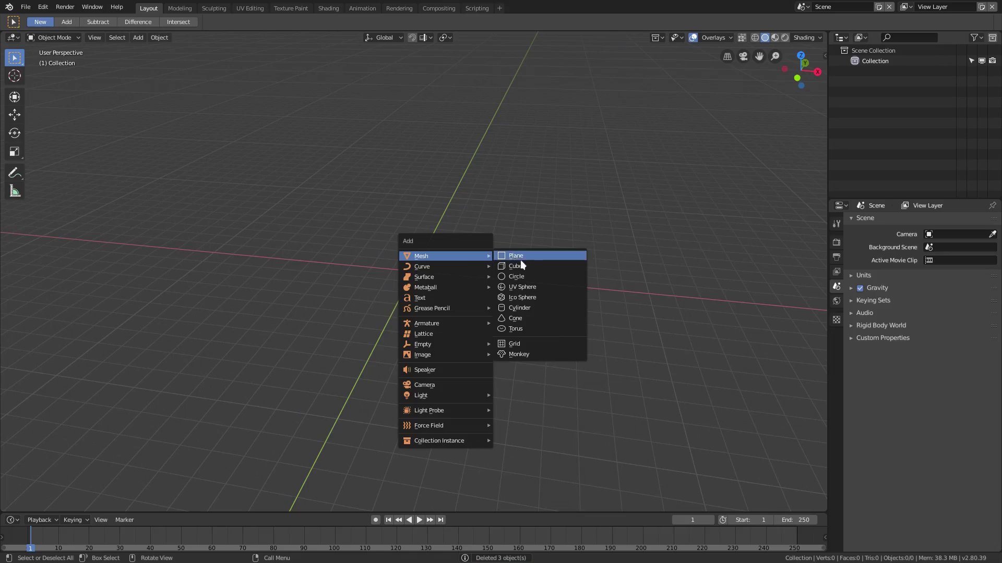
pyautogui.click(530, 296)
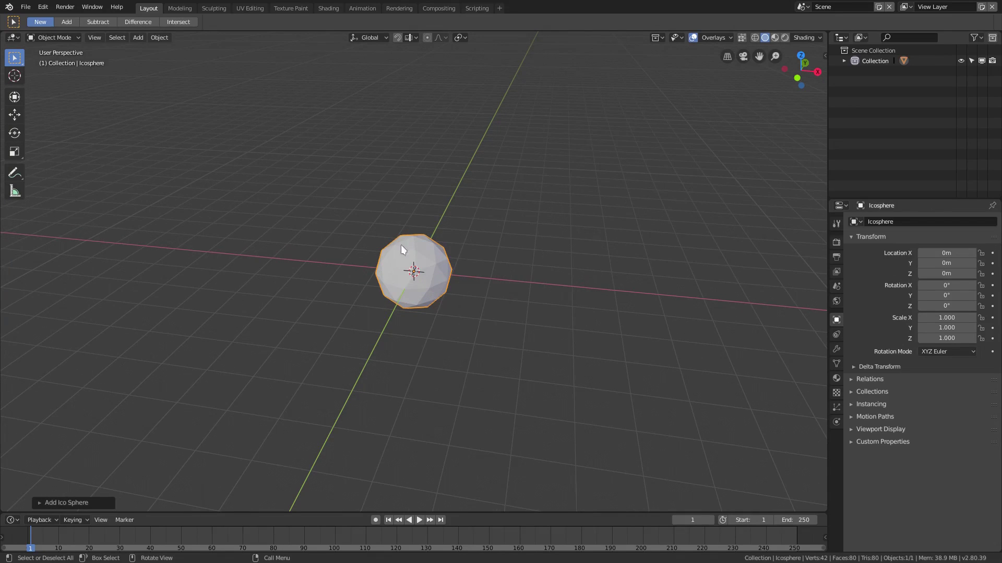
# Add a new particle system to the ico sphere and widen the particle settings area
pyautogui.moveTo(496, 271); pyautogui.dragTo(521, 272, button='middle')
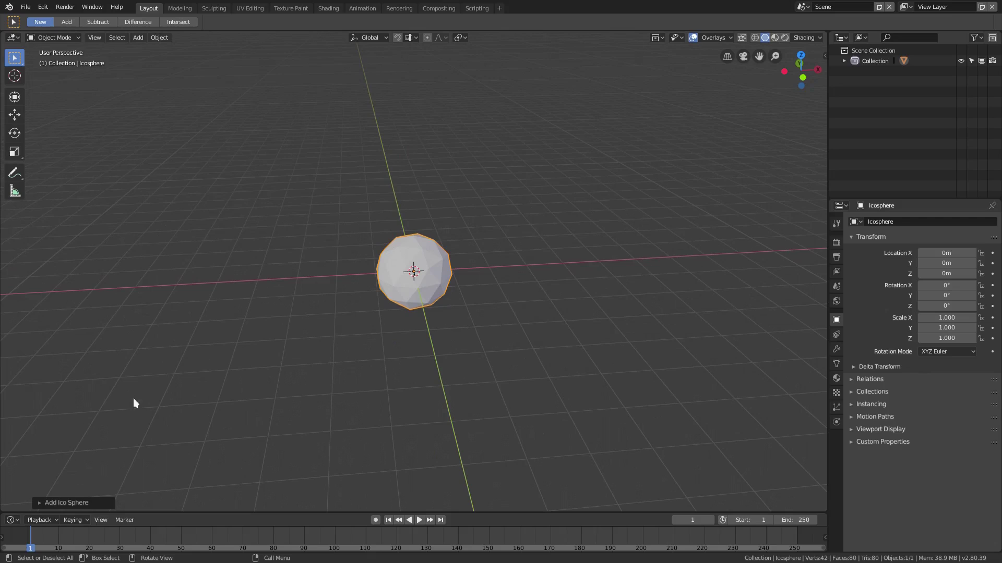
pyautogui.moveTo(443, 314); pyautogui.dragTo(516, 317, button='middle')
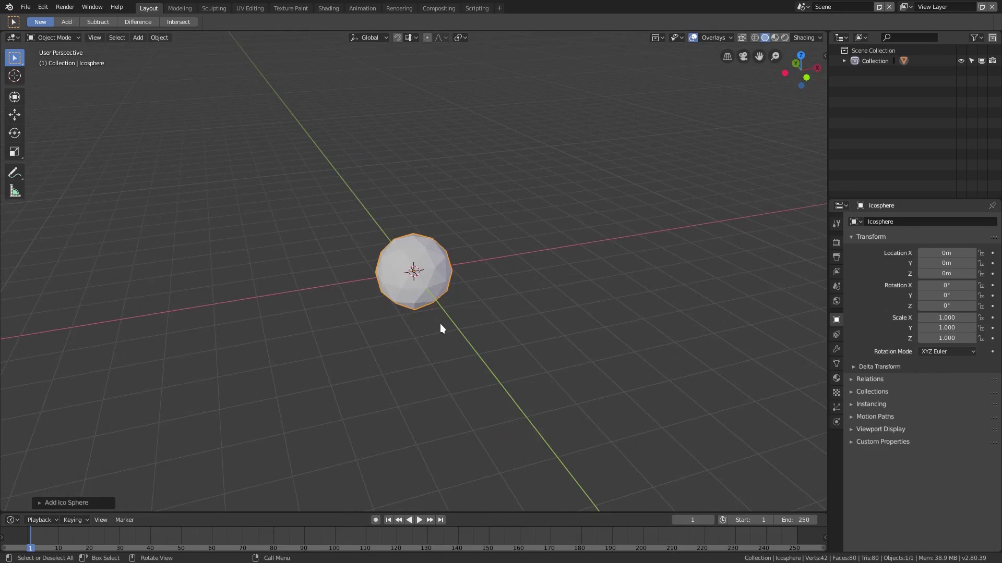
pyautogui.scroll(-2, 440, 324)
pyautogui.moveTo(693, 315); pyautogui.dragTo(697, 347, button='middle')
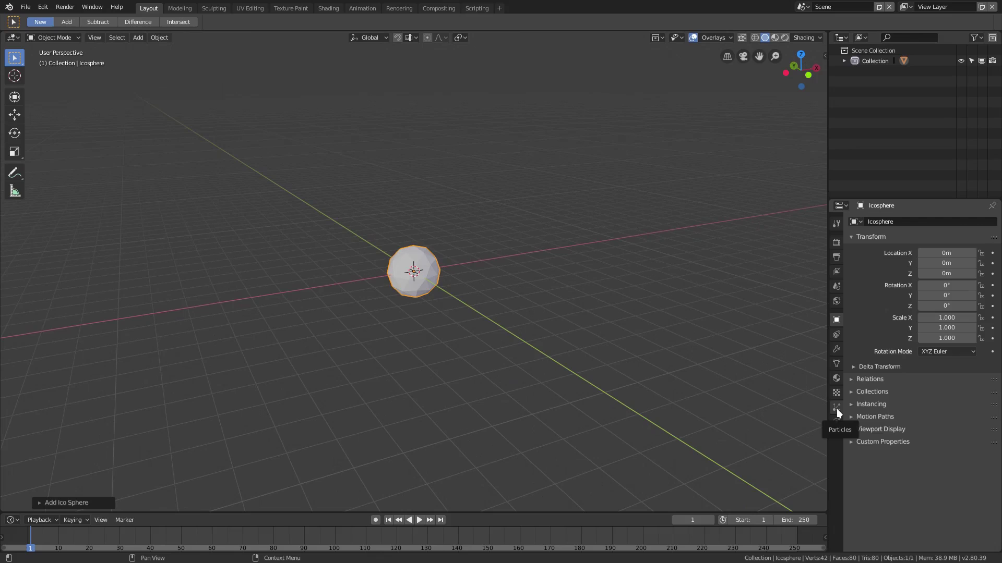
pyautogui.click(836, 408)
pyautogui.moveTo(827, 409); pyautogui.dragTo(797, 408)
pyautogui.click(934, 266)
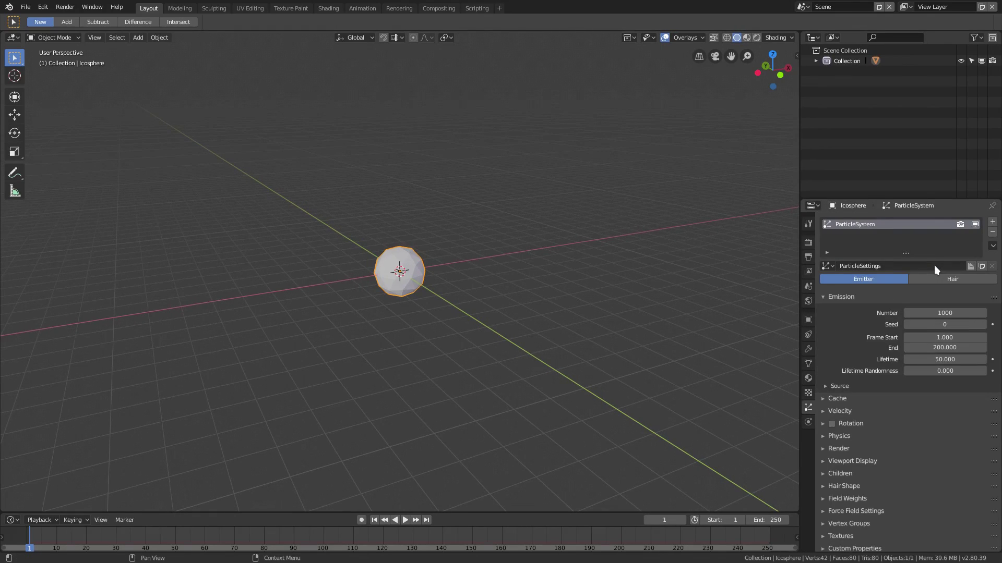
# Expand the Velocity settings and set the particle emission to end at frame 1
pyautogui.scroll(-1, 964, 253)
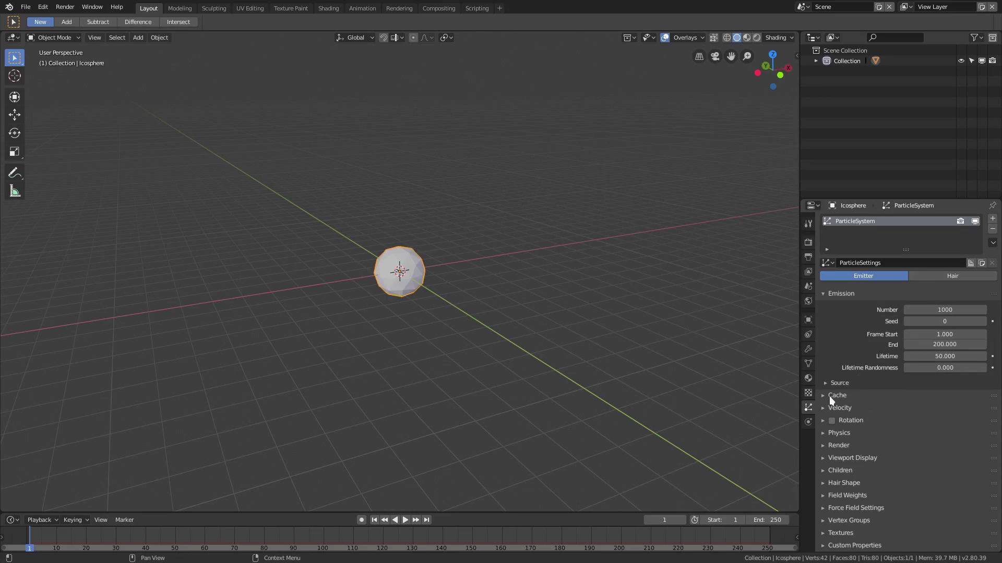
pyautogui.click(837, 409)
pyautogui.scroll(-2, 819, 427)
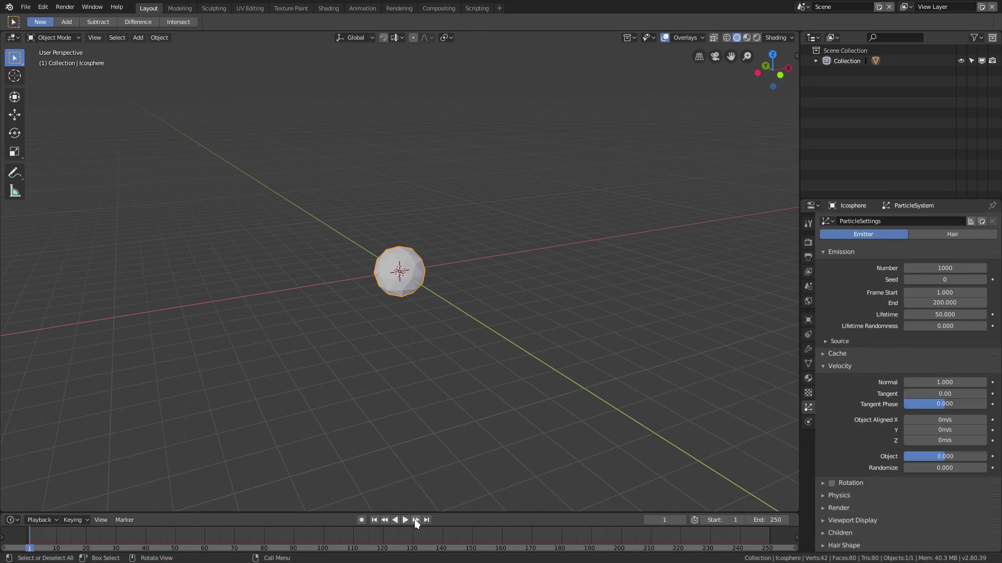
pyautogui.moveTo(452, 392); pyautogui.dragTo(437, 330, button='middle')
pyautogui.scroll(3, 437, 331)
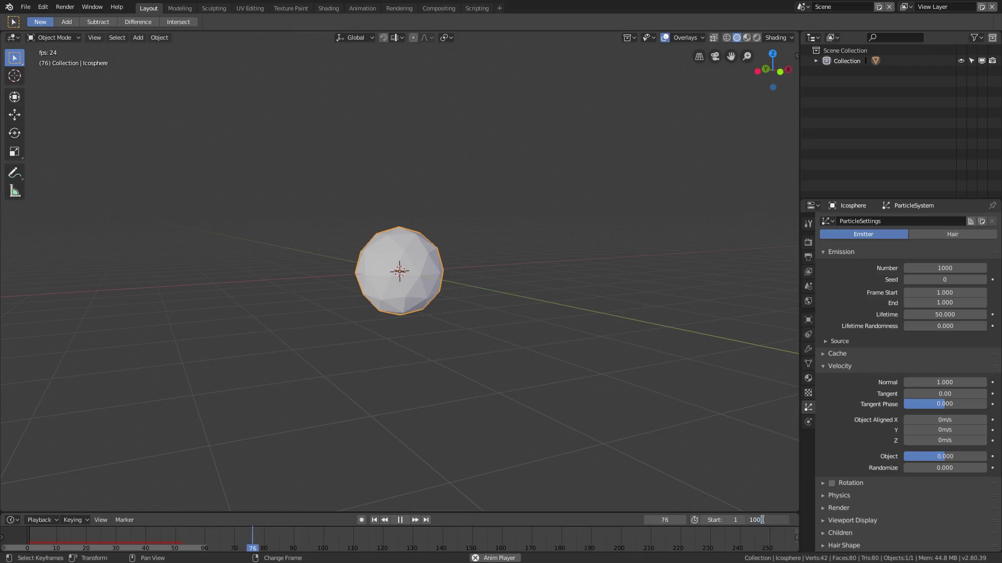
# Set the timeline's end frame to 100 and the particle lifetime to 100
pyautogui.press('Return')
pyautogui.doubleClick(954, 303)
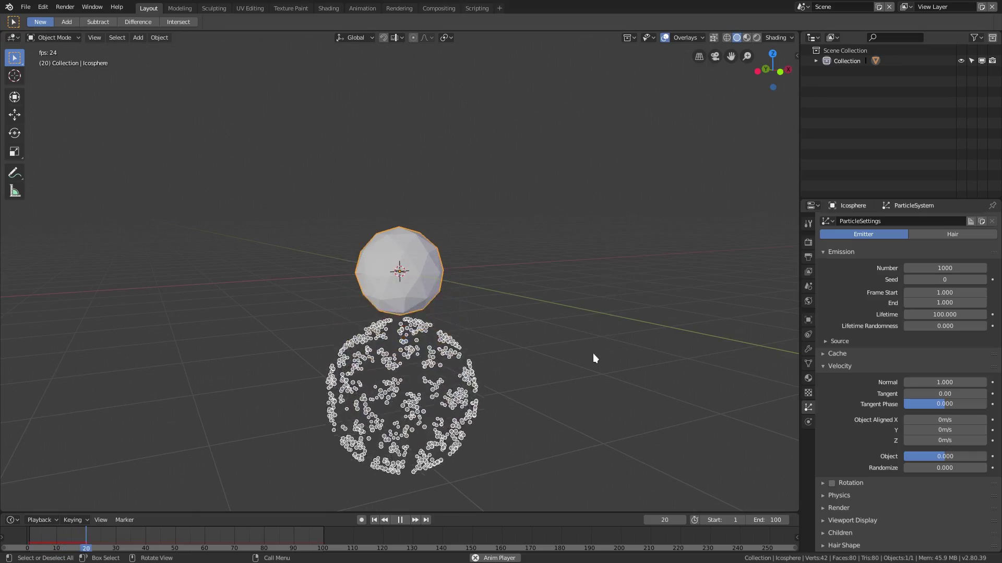
# Lower the particle system's Gravity field weight to about 0.099, checking the fall of the particles during playback
pyautogui.scroll(-2, 543, 339)
pyautogui.keyDown('shift'); pyautogui.moveTo(526, 333); pyautogui.dragTo(532, 291, button='middle'); pyautogui.keyUp('shift')
pyautogui.scroll(-7, 396, 378)
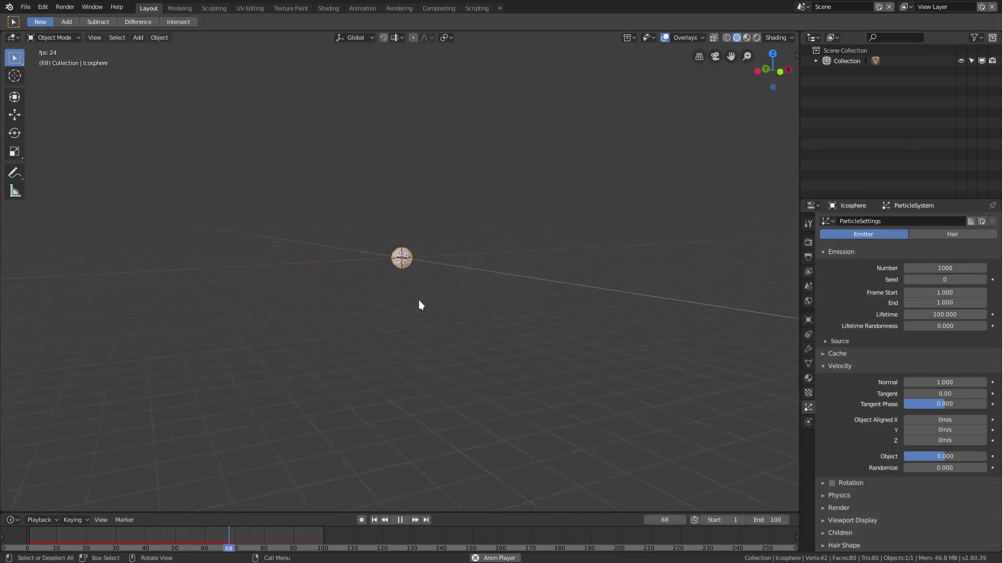
pyautogui.scroll(6, 419, 293)
pyautogui.keyDown('shift'); pyautogui.moveTo(446, 240); pyautogui.dragTo(448, 250, button='middle'); pyautogui.keyUp('shift')
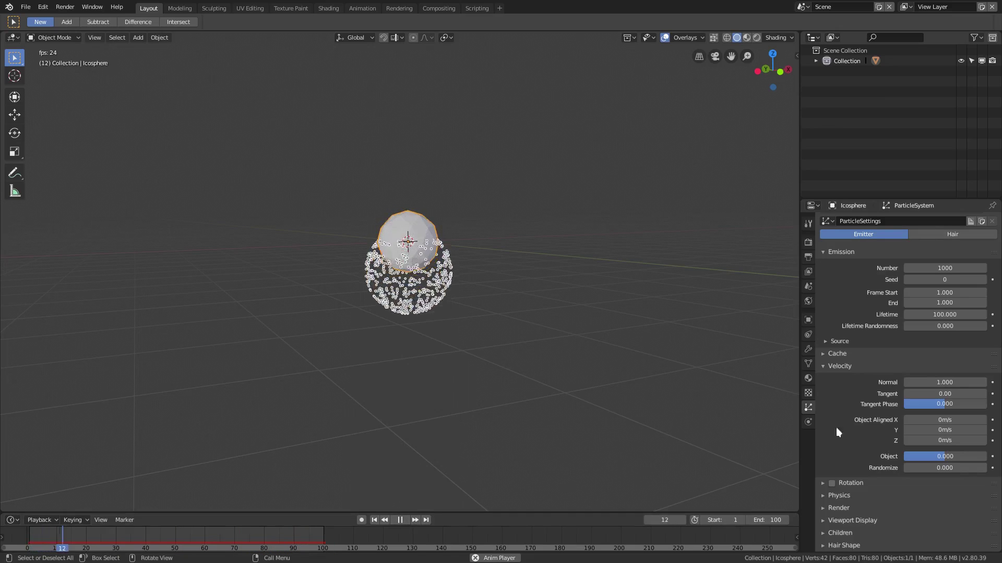
pyautogui.scroll(-3, 860, 422)
pyautogui.click(839, 304)
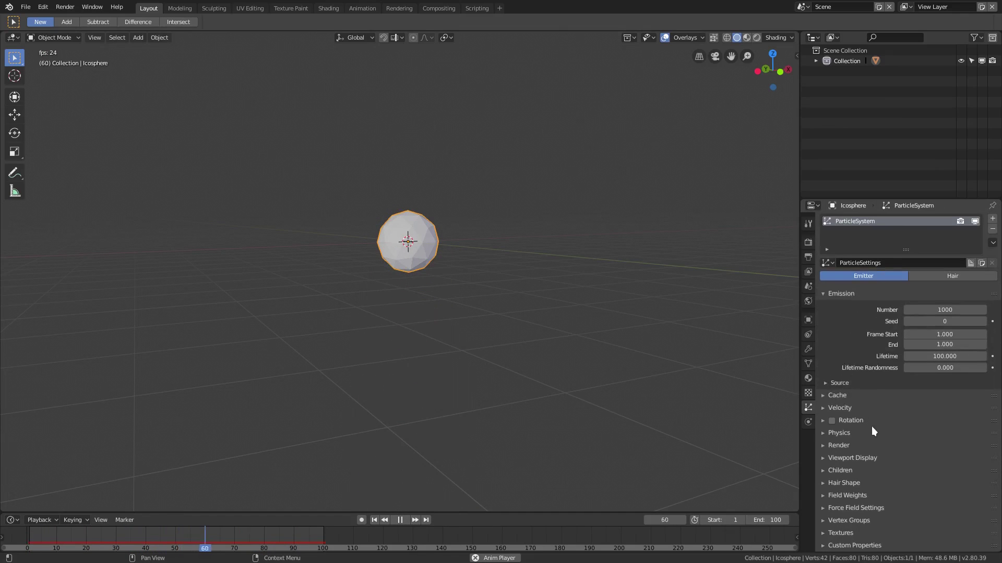
pyautogui.click(847, 497)
pyautogui.scroll(-1, 934, 507)
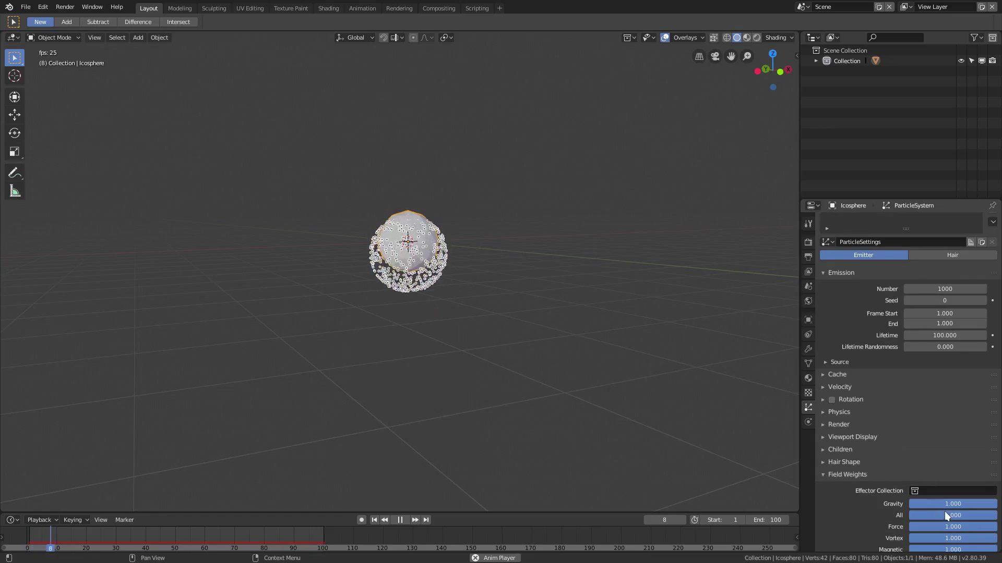
pyautogui.moveTo(947, 505); pyautogui.dragTo(884, 505)
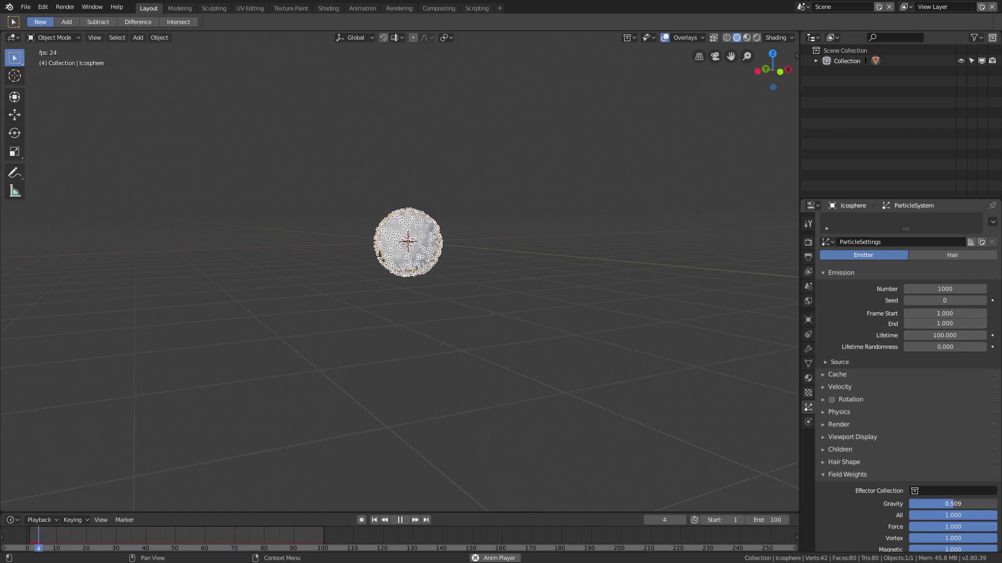
pyautogui.moveTo(903, 505); pyautogui.dragTo(881, 504)
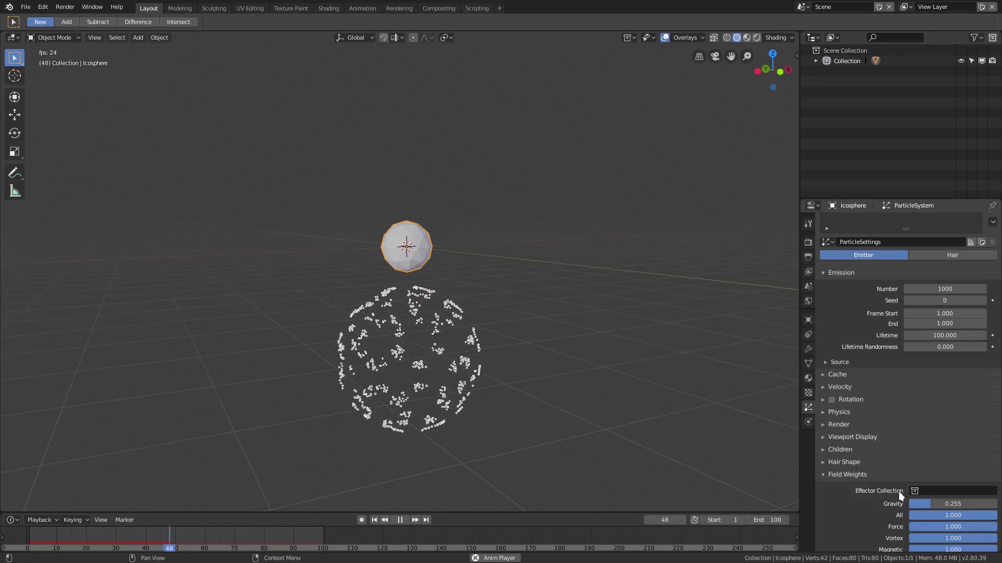
pyautogui.moveTo(913, 504); pyautogui.dragTo(902, 504)
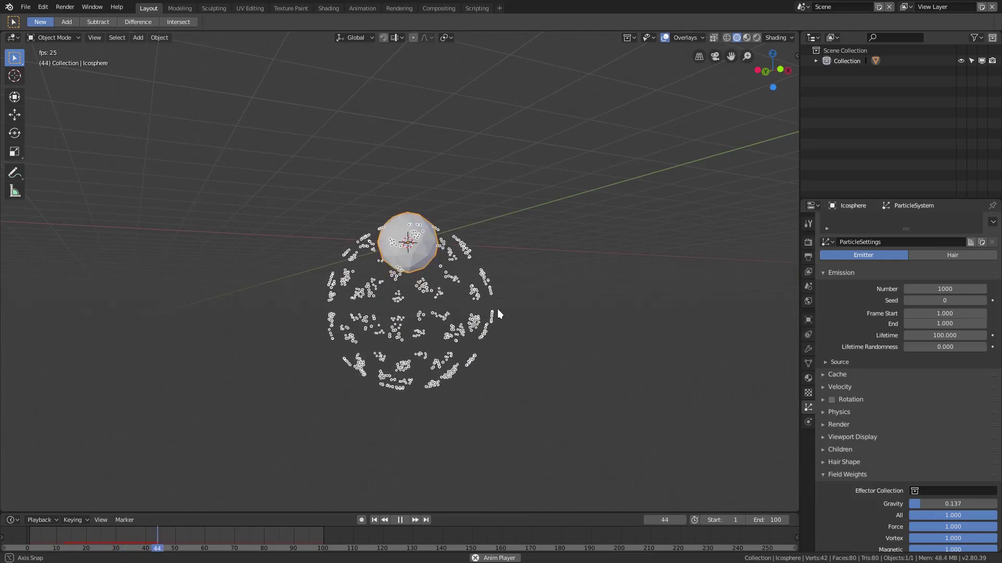
pyautogui.scroll(2, 905, 305)
pyautogui.scroll(-1, 483, 382)
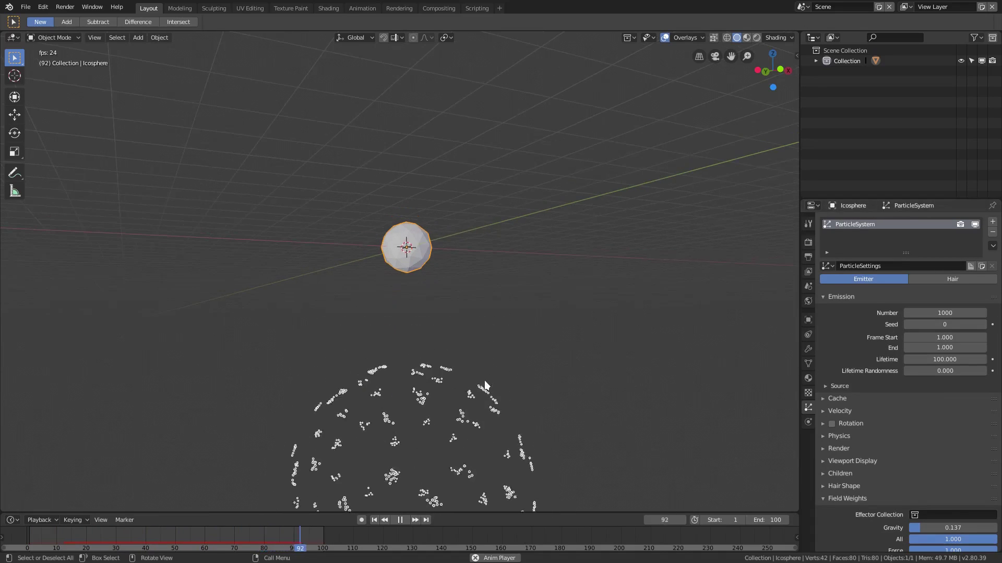
pyautogui.scroll(2, 483, 380)
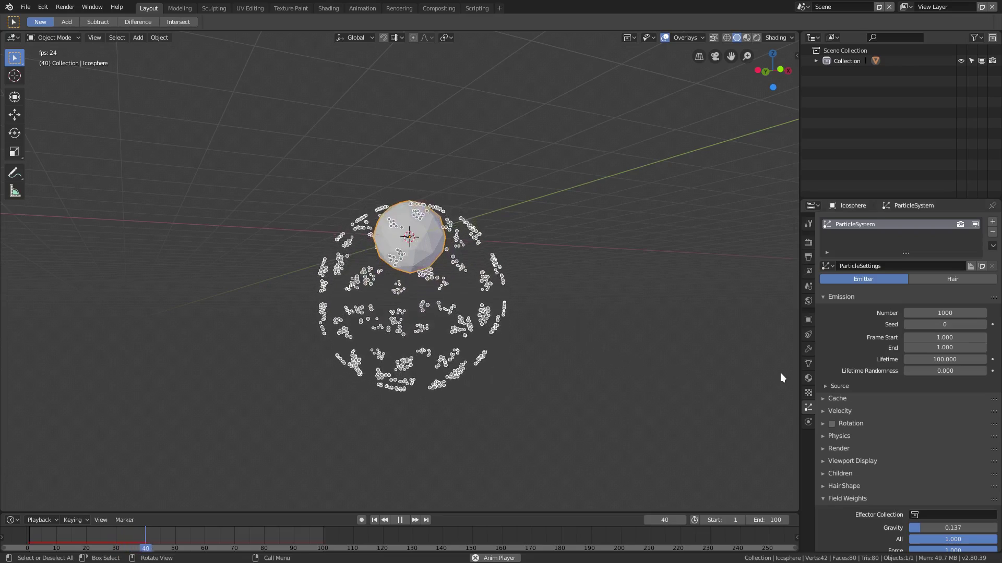
pyautogui.moveTo(920, 528); pyautogui.dragTo(918, 528)
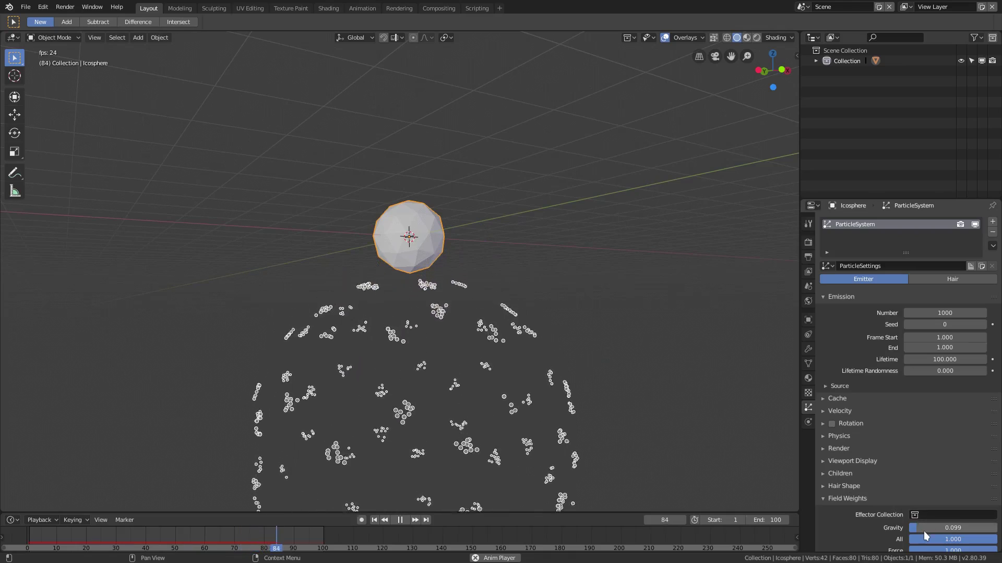
pyautogui.click(834, 499)
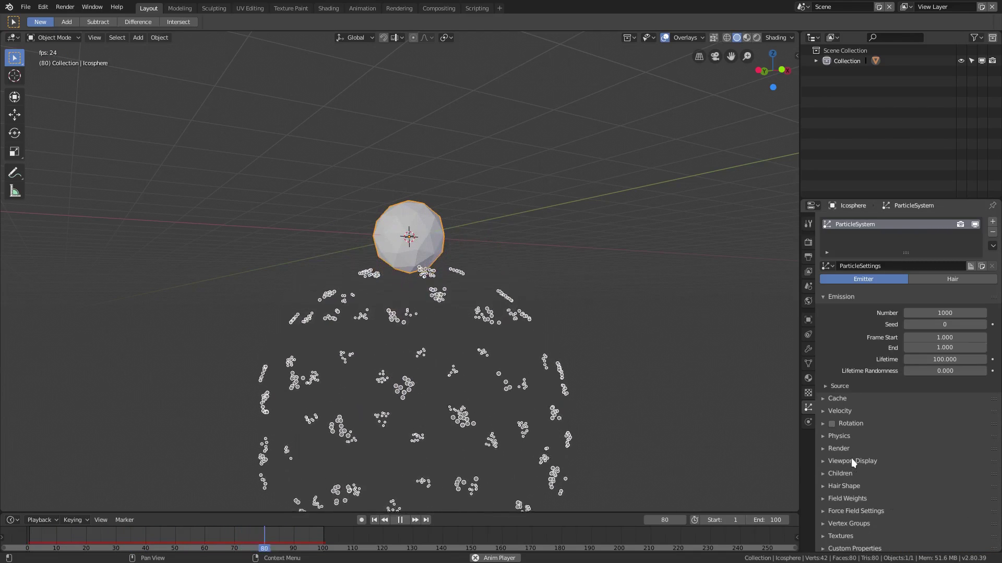
# Change the particle system's physics type to Fluid and collapse the Physics settings
pyautogui.click(851, 439)
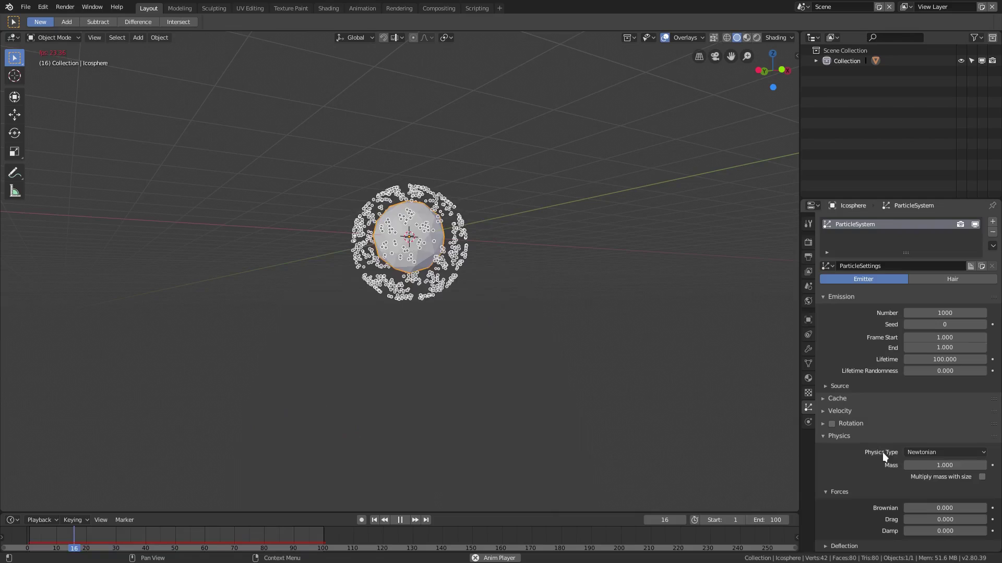
pyautogui.click(931, 453)
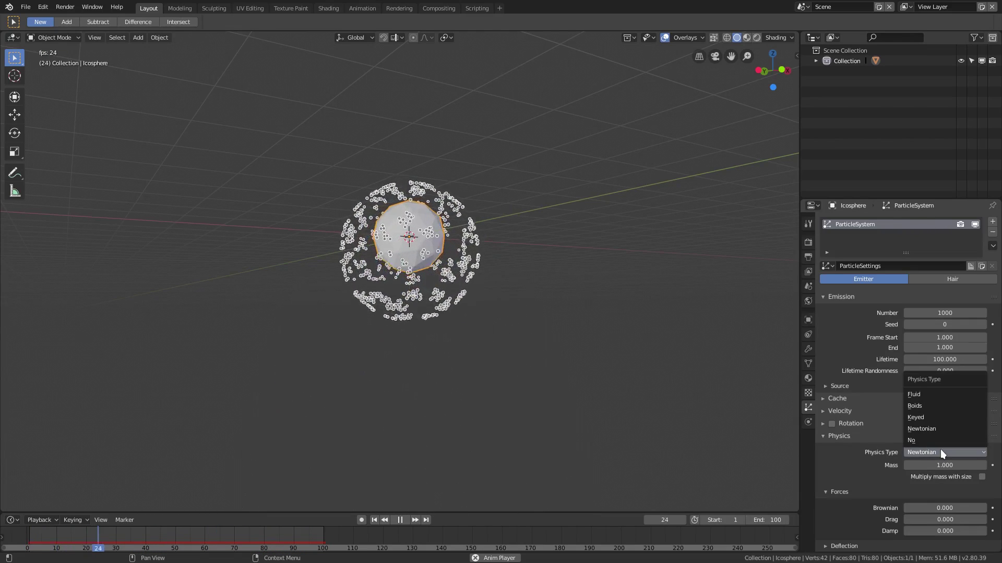
pyautogui.click(923, 394)
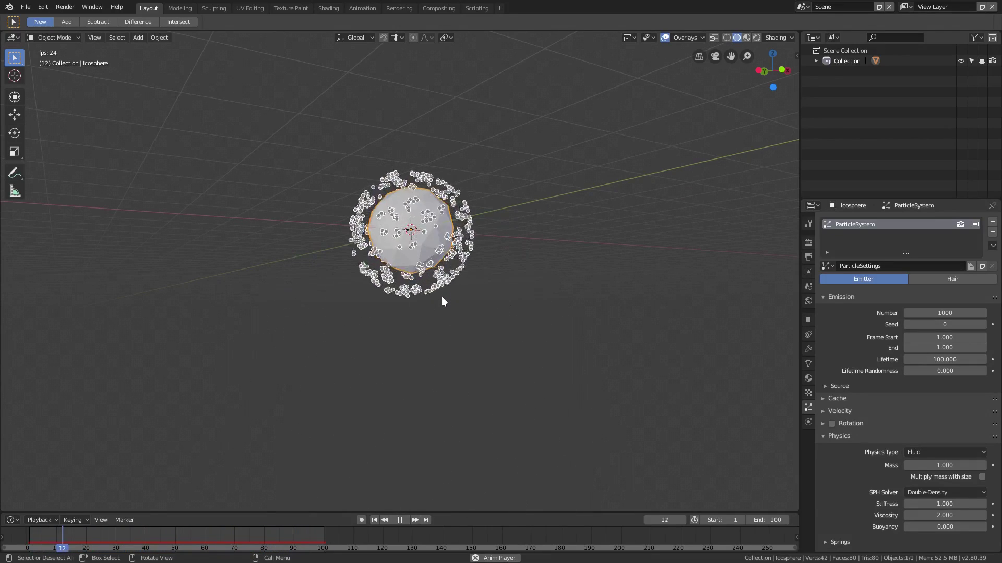
pyautogui.click(839, 436)
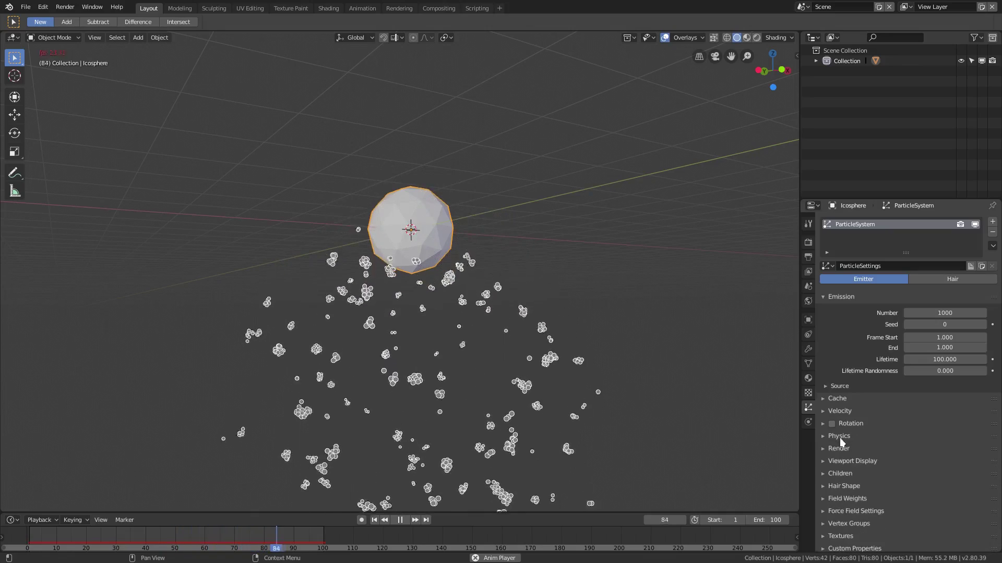
# Raise the particles' Normal velocity to about 2.990 and check how far the burst spreads
pyautogui.click(843, 411)
pyautogui.moveTo(919, 426); pyautogui.dragTo(963, 426)
pyautogui.scroll(-2, 612, 404)
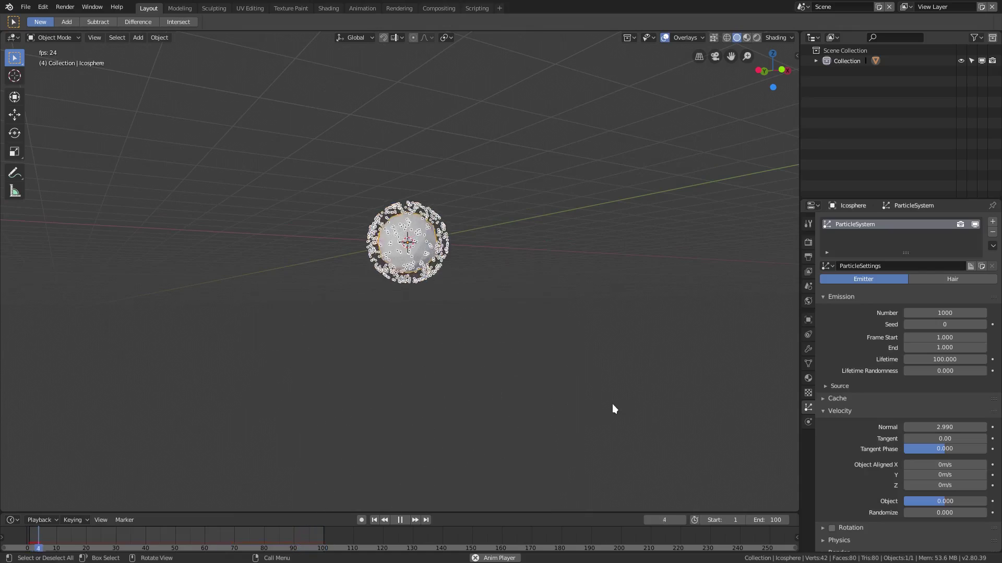
pyautogui.moveTo(612, 404); pyautogui.dragTo(616, 415, button='middle')
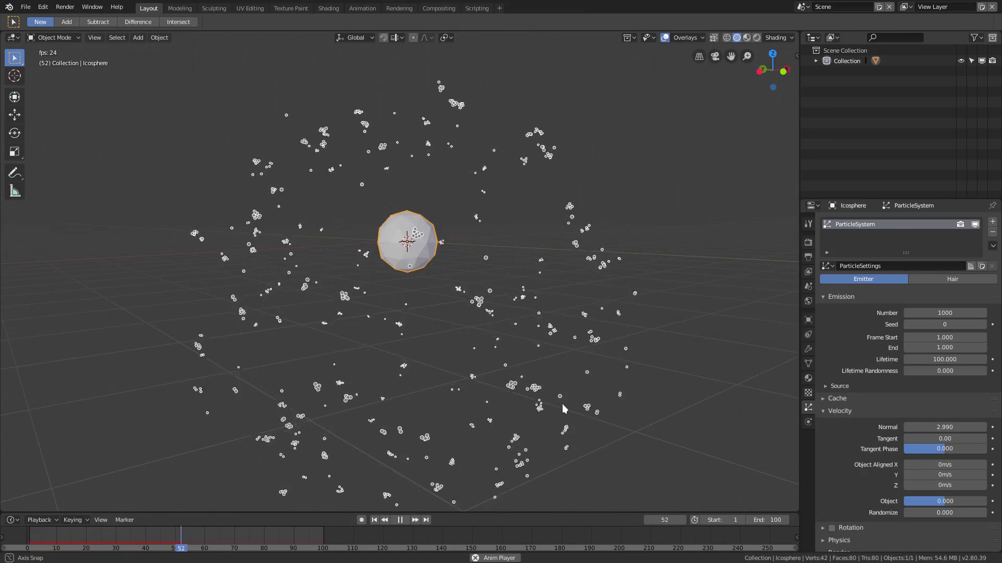
# Set the particles to emit from Volume, replay the burst from the start, and collapse the Source and Velocity settings
pyautogui.click(839, 386)
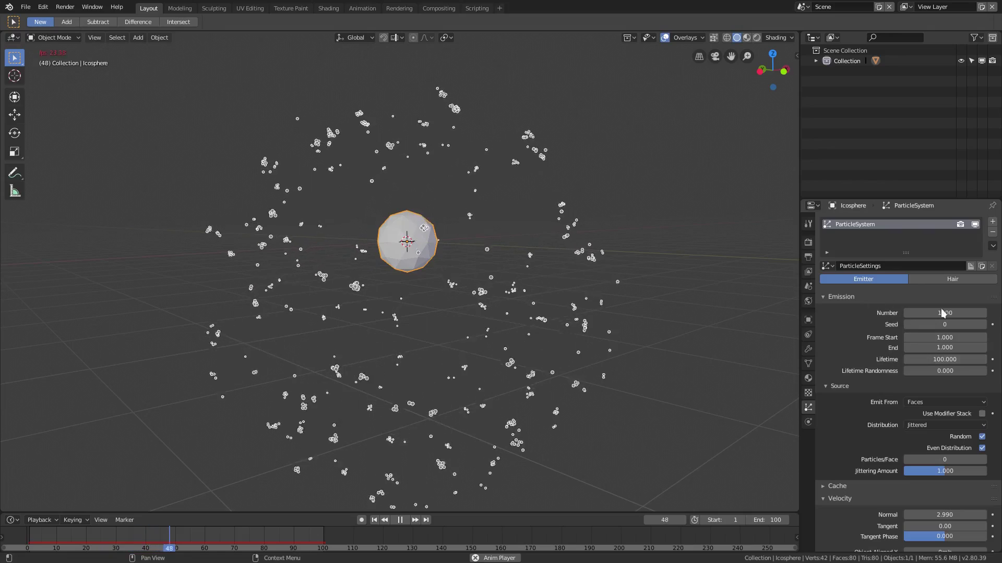
pyautogui.click(924, 403)
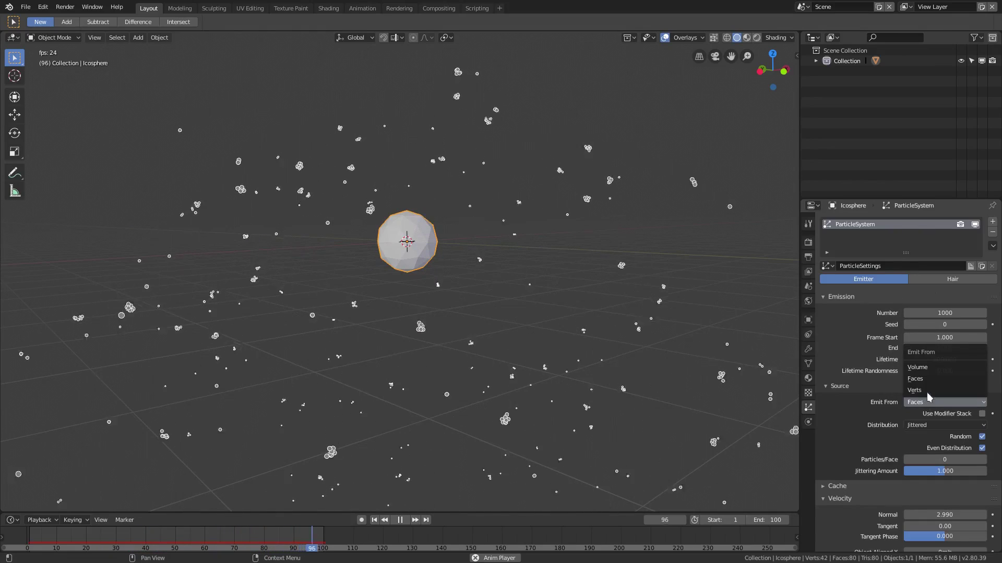
pyautogui.click(925, 367)
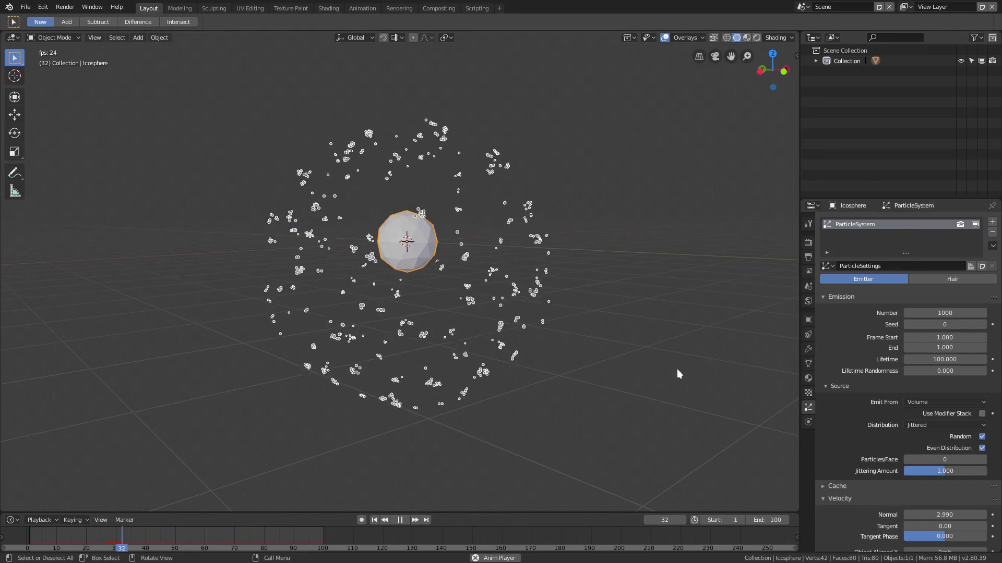
pyautogui.click(373, 520)
pyautogui.moveTo(576, 292); pyautogui.dragTo(535, 320, button='middle')
pyautogui.scroll(-3, 511, 340)
pyautogui.moveTo(485, 345); pyautogui.dragTo(625, 307, button='middle')
pyautogui.scroll(3, 488, 357)
pyautogui.scroll(-4, 882, 421)
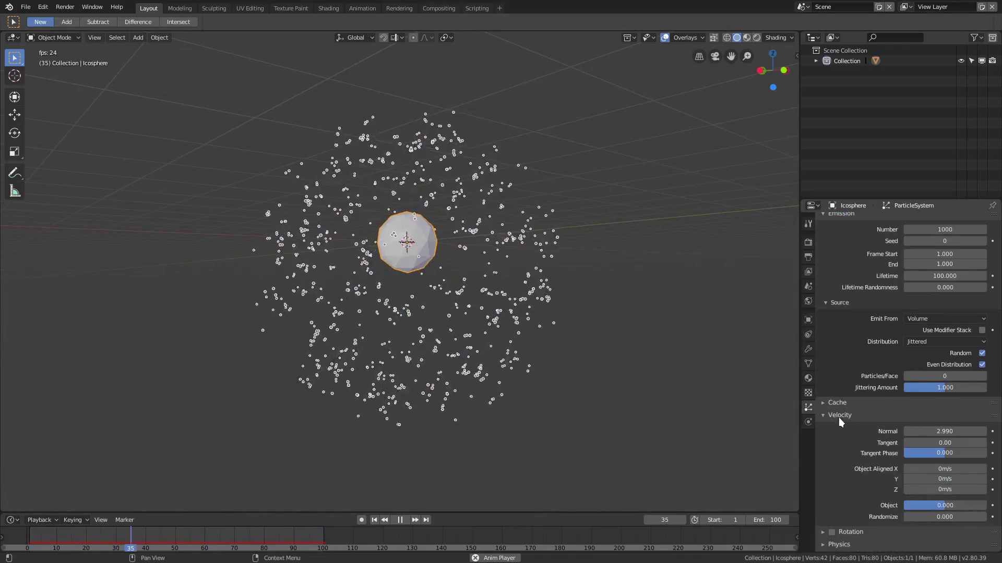
pyautogui.click(838, 417)
pyautogui.click(844, 305)
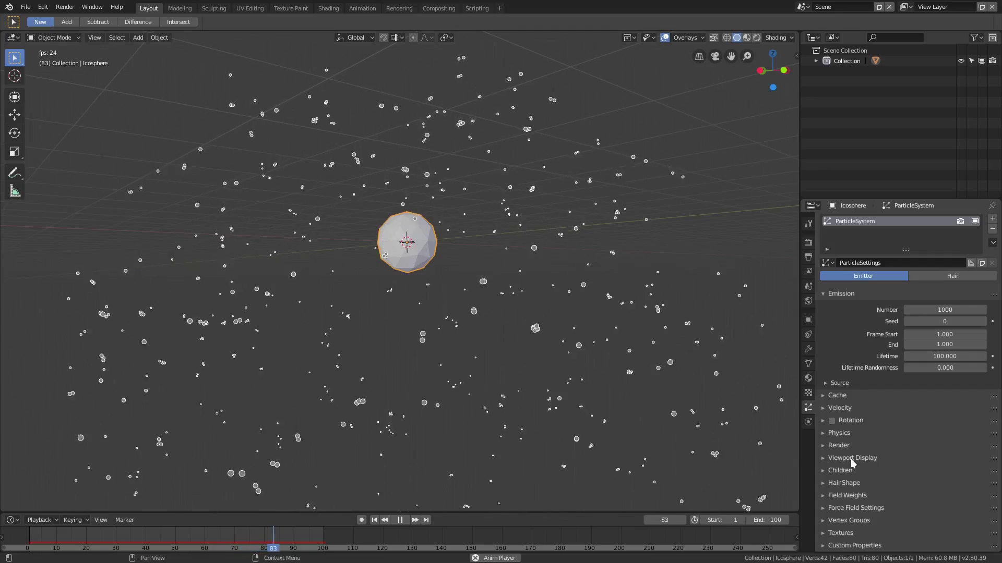
# Raise the particles' fluid Mass to about 77.780 and enable Multiply mass with size, checking the burst during playback
pyautogui.click(845, 434)
pyautogui.scroll(-1, 846, 435)
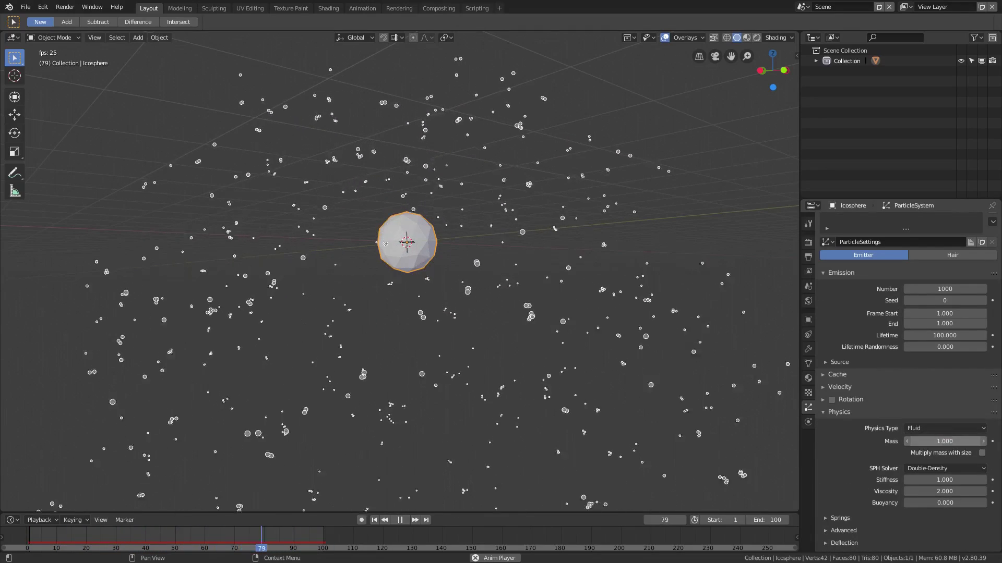
pyautogui.moveTo(948, 441); pyautogui.dragTo(1000, 441)
pyautogui.scroll(-2, 610, 393)
pyautogui.moveTo(609, 393); pyautogui.dragTo(611, 417, button='middle')
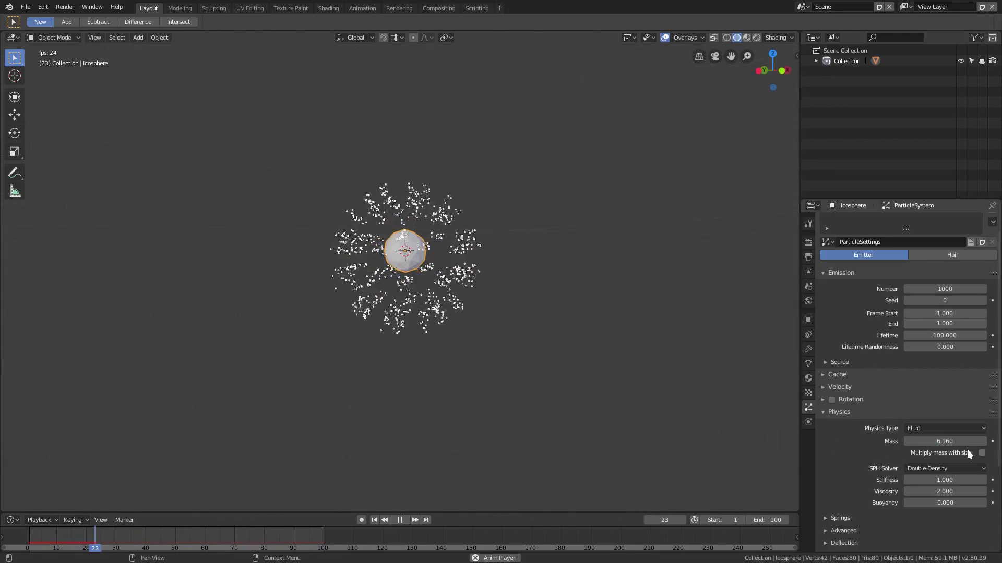
pyautogui.moveTo(947, 442); pyautogui.dragTo(986, 441)
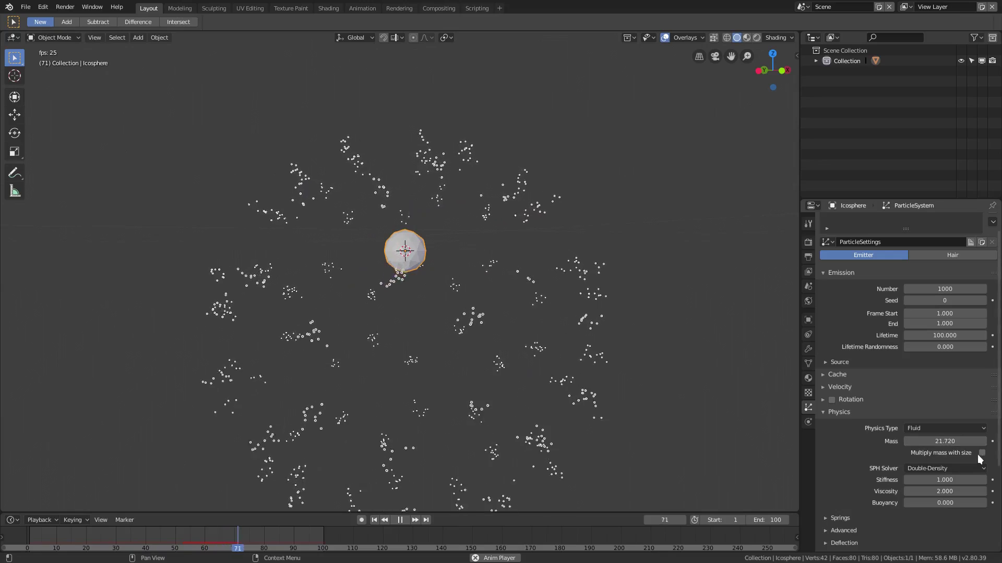
pyautogui.moveTo(450, 332); pyautogui.dragTo(459, 348, button='middle')
pyautogui.scroll(-3, 450, 338)
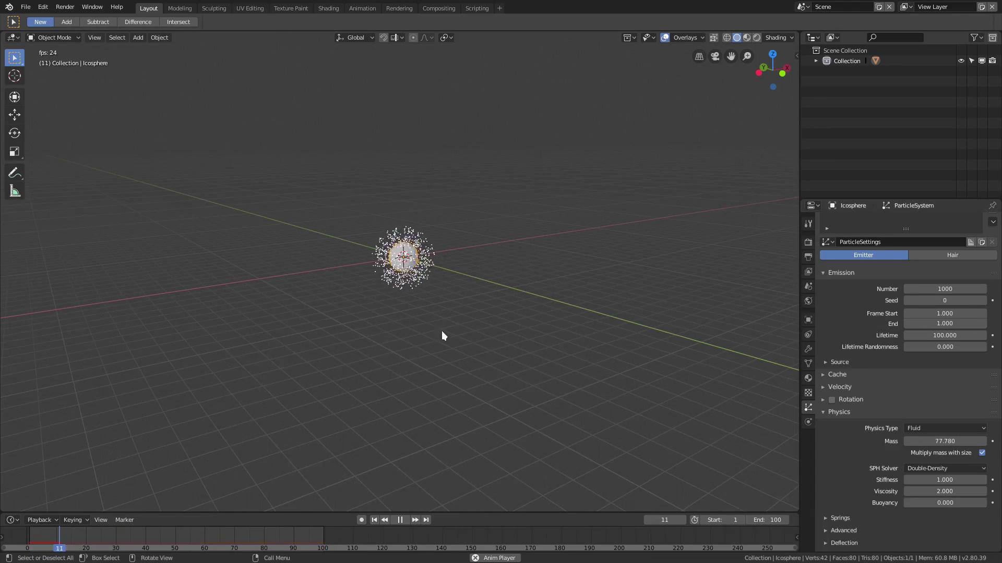
# Set the particle emission's Lifetime Randomness to 1.000, checking the burst from below, and leave the Physics settings collapsed
pyautogui.scroll(-3, 442, 339)
pyautogui.moveTo(459, 337)
pyautogui.mouseDown(button='middle')
pyautogui.moveTo(439, 340)
pyautogui.moveTo(469, 349)
pyautogui.mouseUp(button='middle')
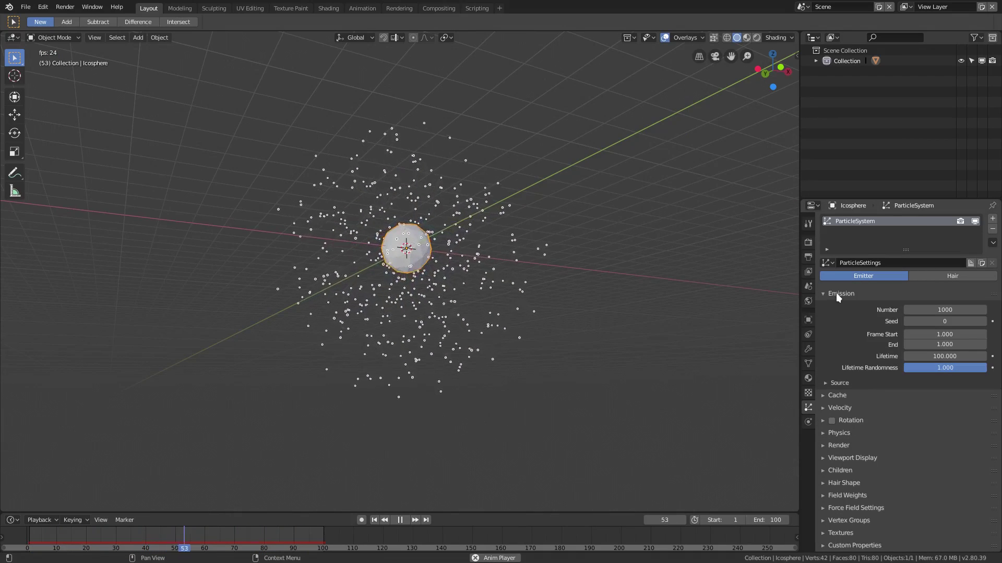
pyautogui.click(843, 433)
pyautogui.click(843, 433)
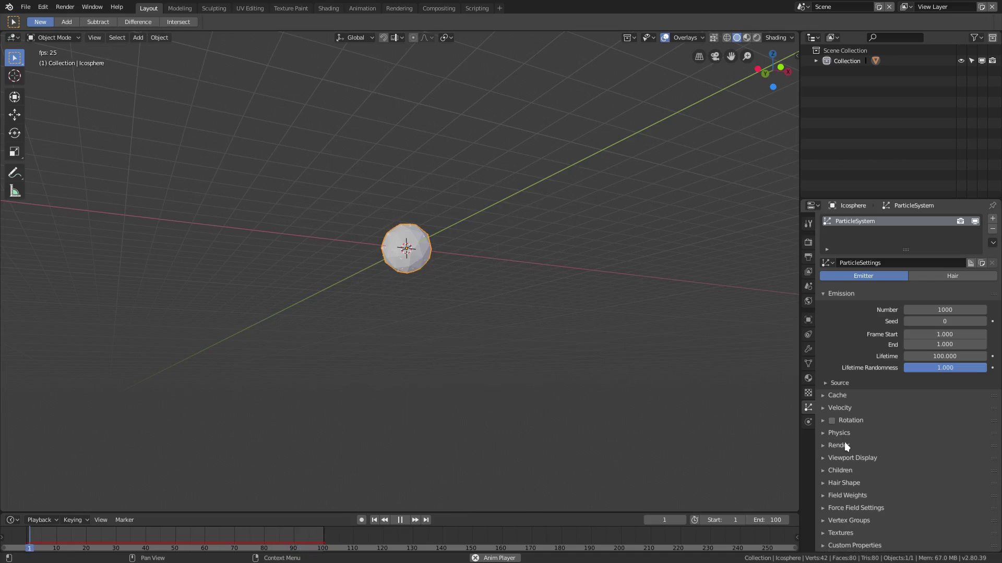
# Set the particles to render as Object and turn off Show Emitter
pyautogui.click(844, 445)
pyautogui.scroll(-1, 920, 427)
pyautogui.click(919, 438)
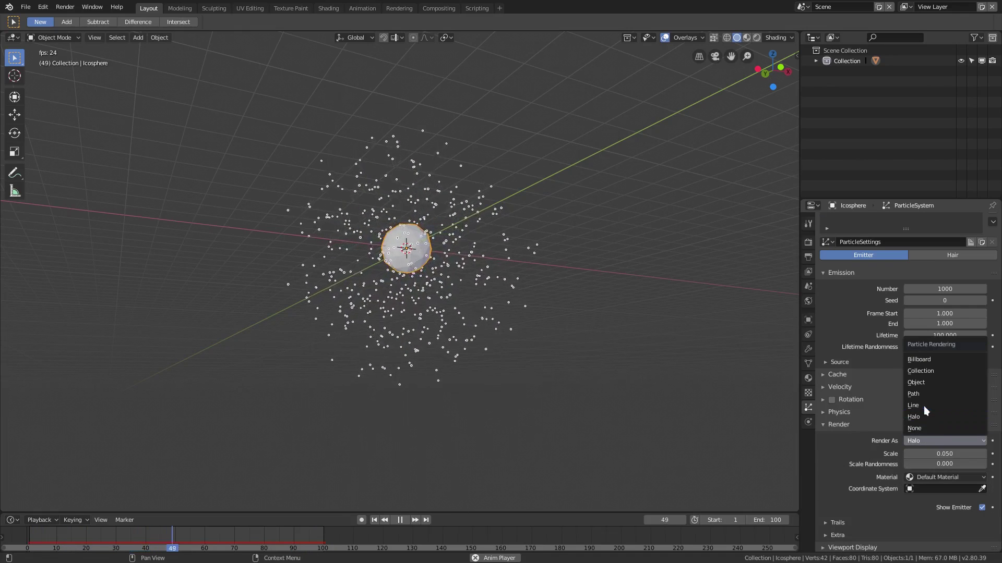
pyautogui.click(927, 383)
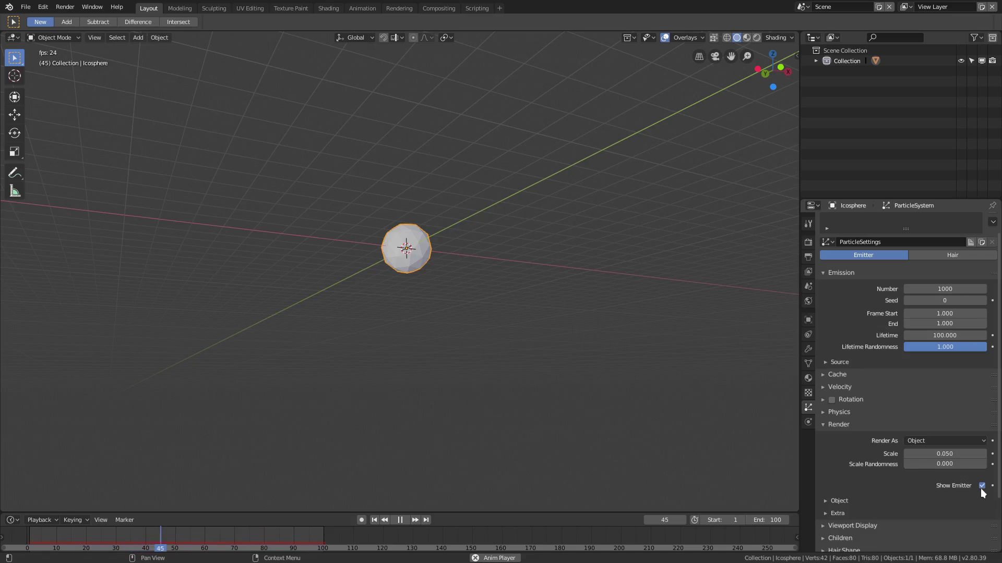
pyautogui.scroll(-1, 439, 301)
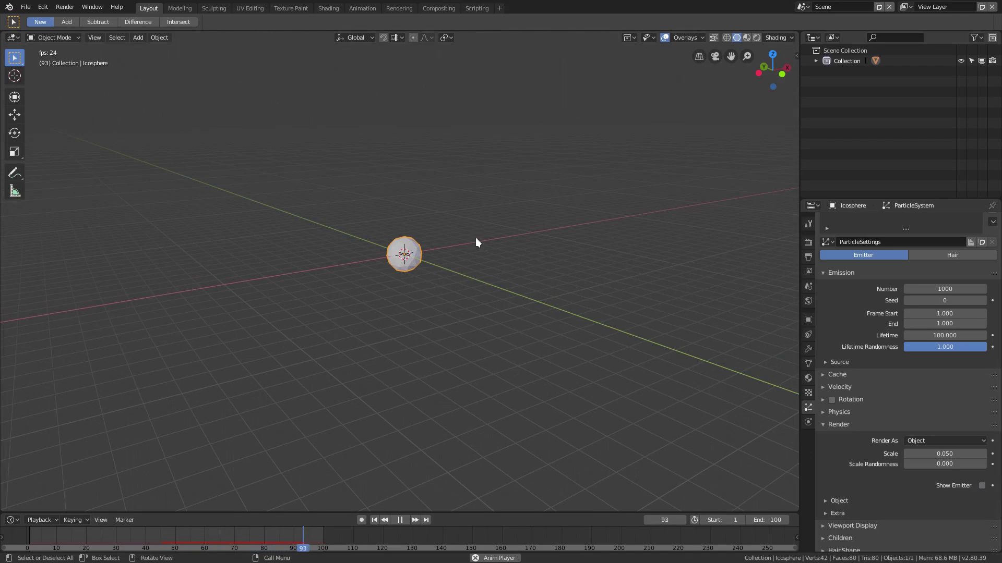
# Add an ico sphere with 1 subdivision and a 1 m radius at the origin
pyautogui.hotkey('shift', 'a')
pyautogui.moveTo(475, 238)
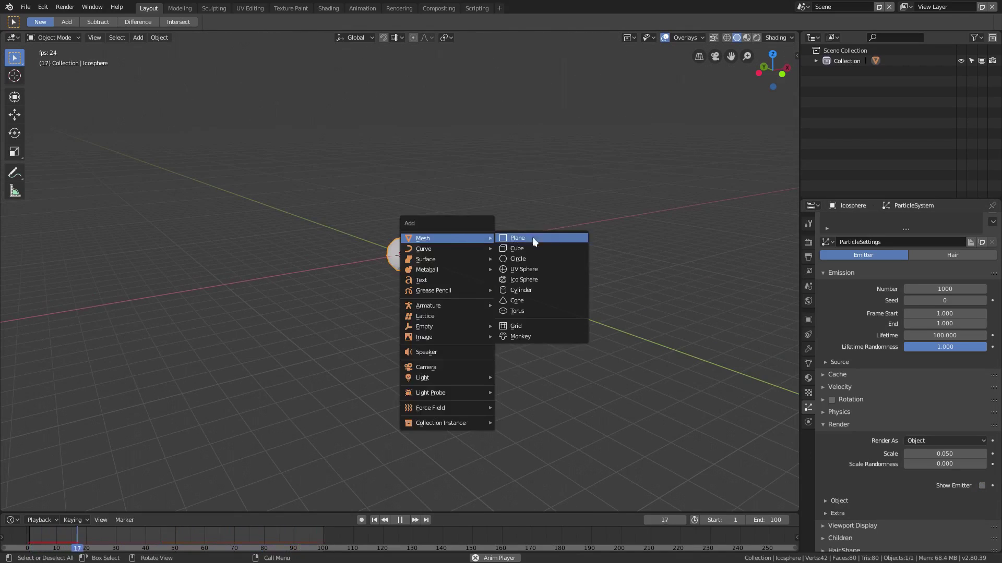
pyautogui.click(549, 280)
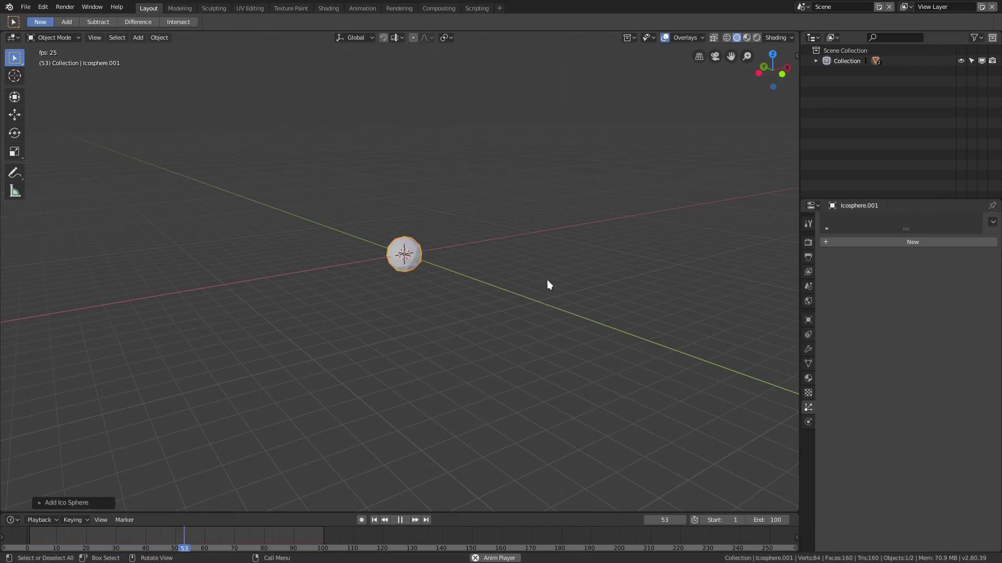
pyautogui.click(56, 503)
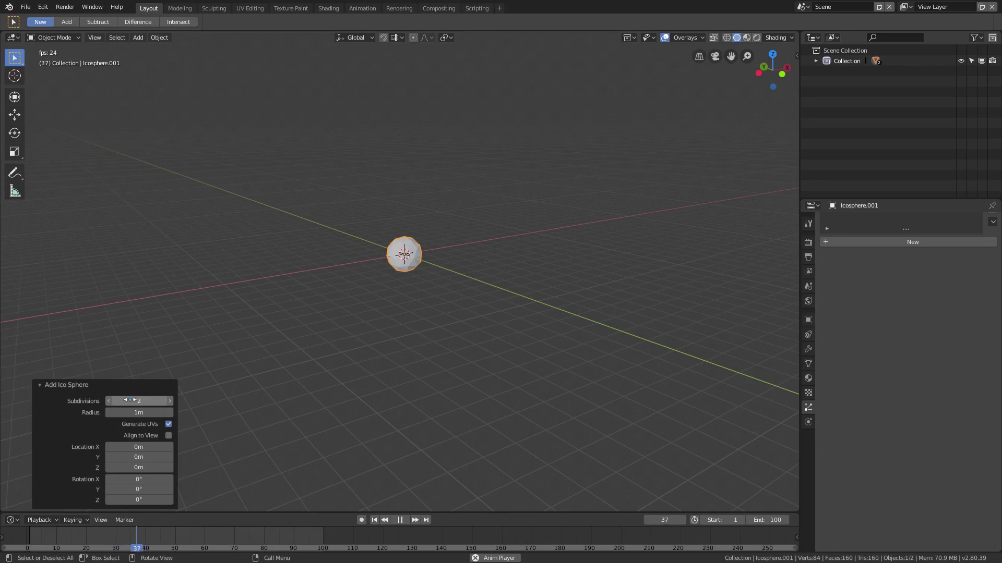
pyautogui.moveTo(130, 401); pyautogui.dragTo(99, 401)
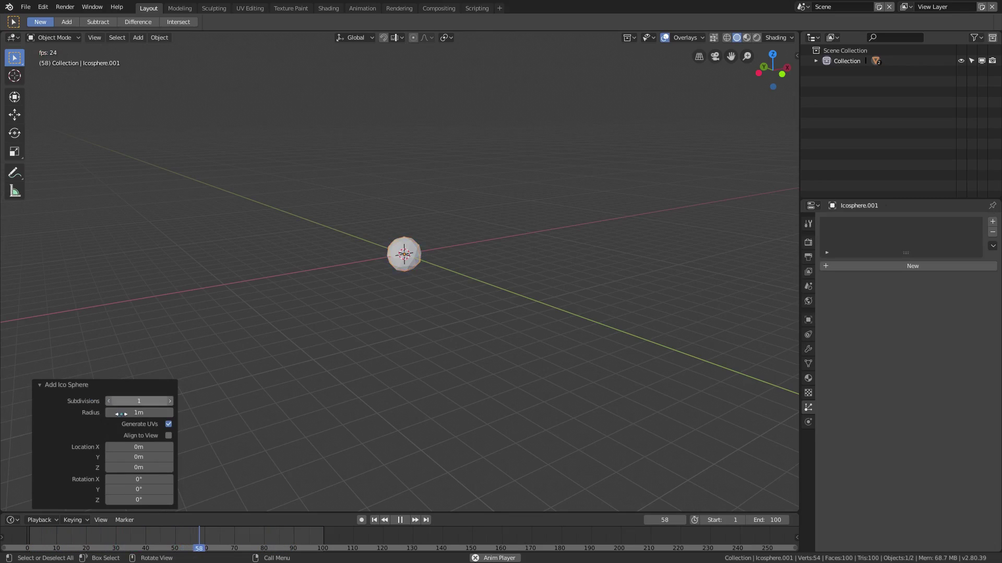
pyautogui.click(52, 386)
# Move the new ico sphere well away from the emitter sphere and stop the animation playback
pyautogui.press('g')
pyautogui.click(596, 324)
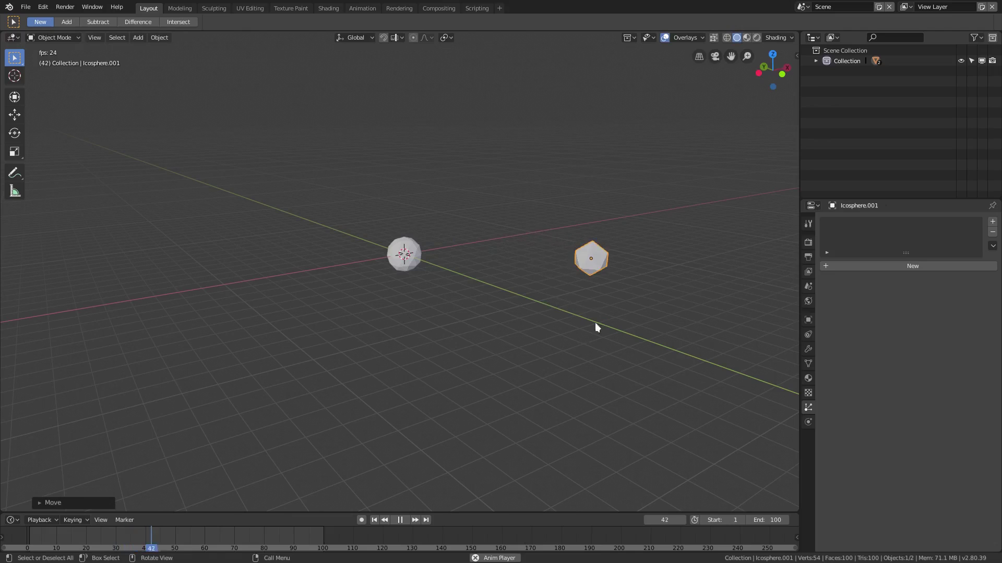
pyautogui.click(403, 519)
pyautogui.moveTo(601, 286); pyautogui.dragTo(508, 289, button='middle')
pyautogui.press('g')
pyautogui.click(731, 294)
pyautogui.keyDown('shift'); pyautogui.moveTo(649, 298); pyautogui.dragTo(406, 319, button='middle'); pyautogui.keyUp('shift')
pyautogui.scroll(3, 493, 321)
# Duplicate the low-poly ico sphere twice, placing the copies beside it in a row of three
pyautogui.hotkey('shift', 'd')
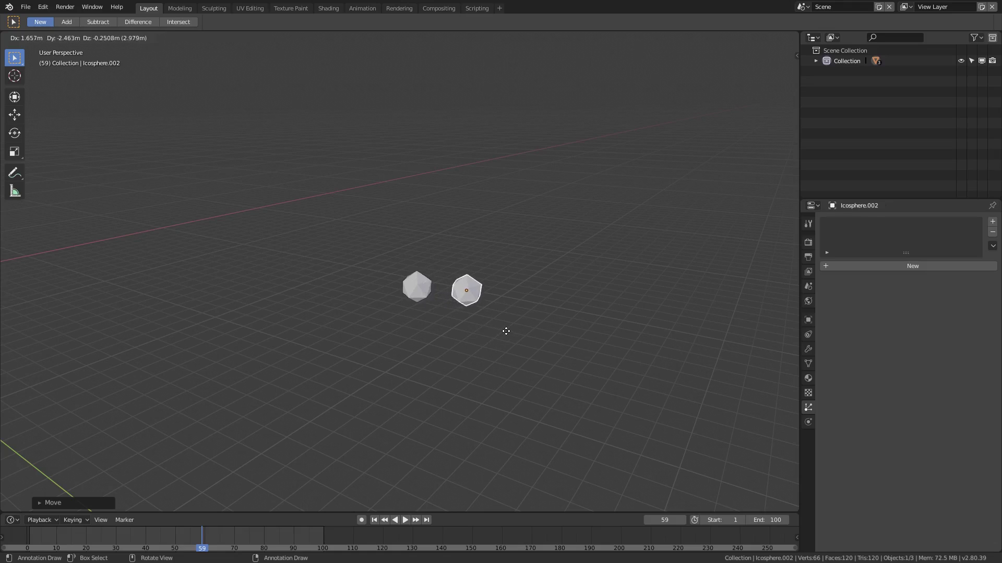
pyautogui.click(516, 330)
pyautogui.hotkey('shift', 'd')
pyautogui.click(572, 330)
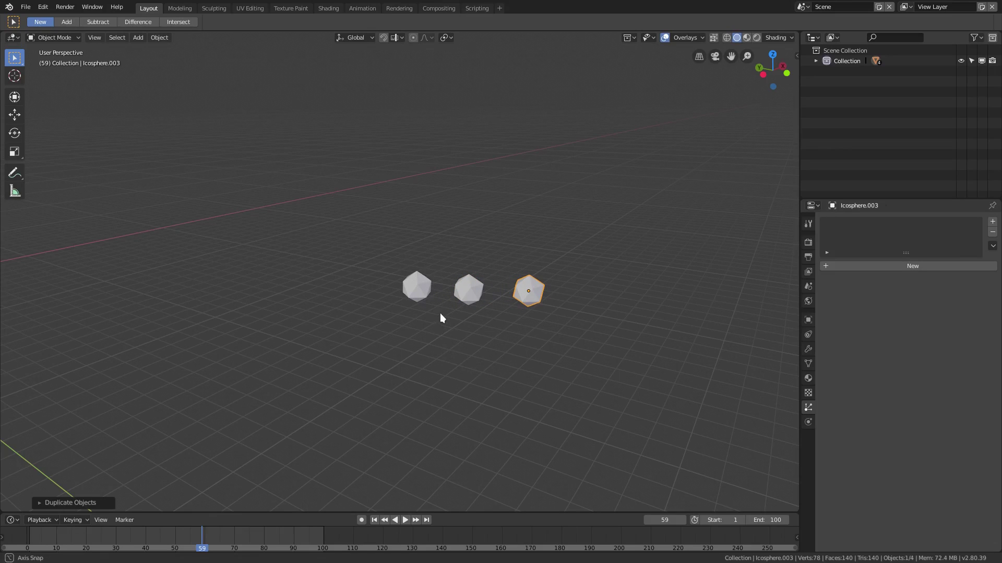
# Assign the existing material named Material to the original sphere at the end of the row
pyautogui.click(475, 291)
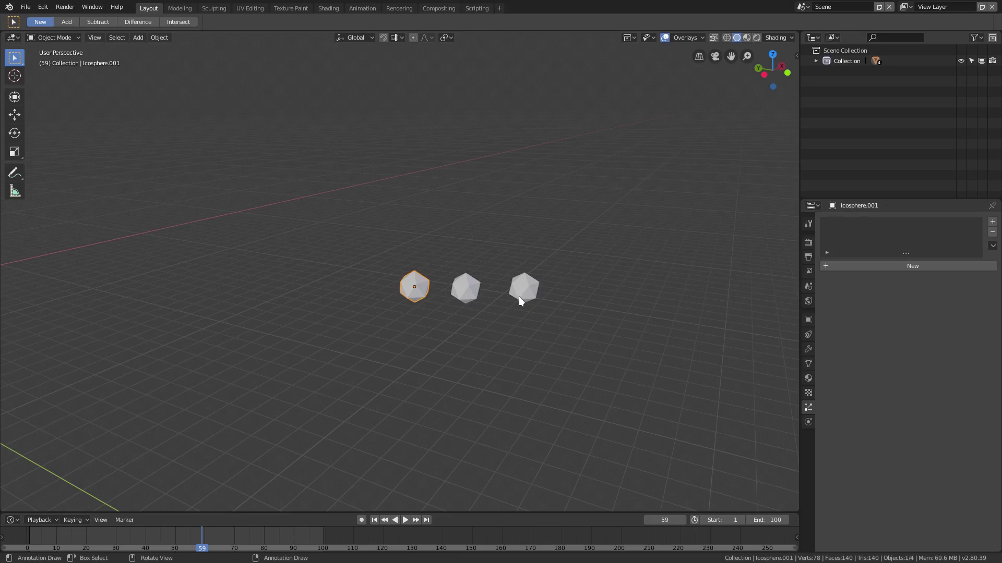
pyautogui.click(807, 379)
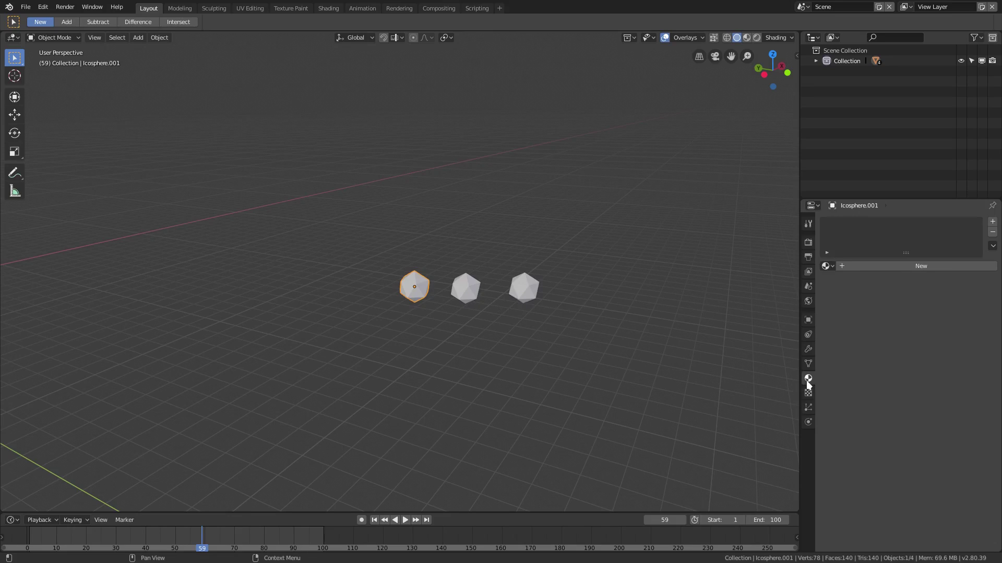
pyautogui.click(827, 266)
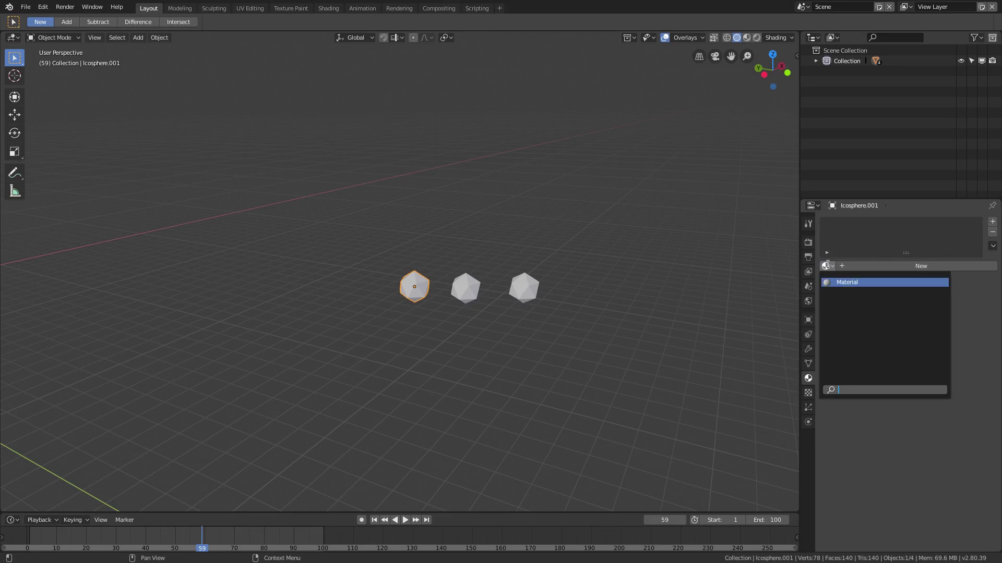
pyautogui.click(834, 285)
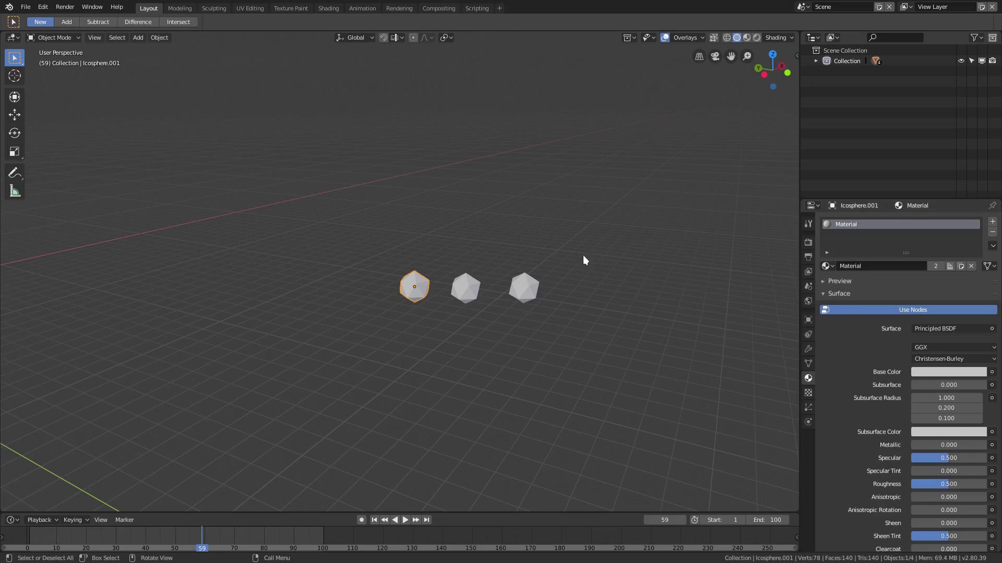
# Create a new material for each of the two duplicated spheres
pyautogui.scroll(2, 496, 301)
pyautogui.moveTo(497, 300); pyautogui.dragTo(465, 274, button='middle')
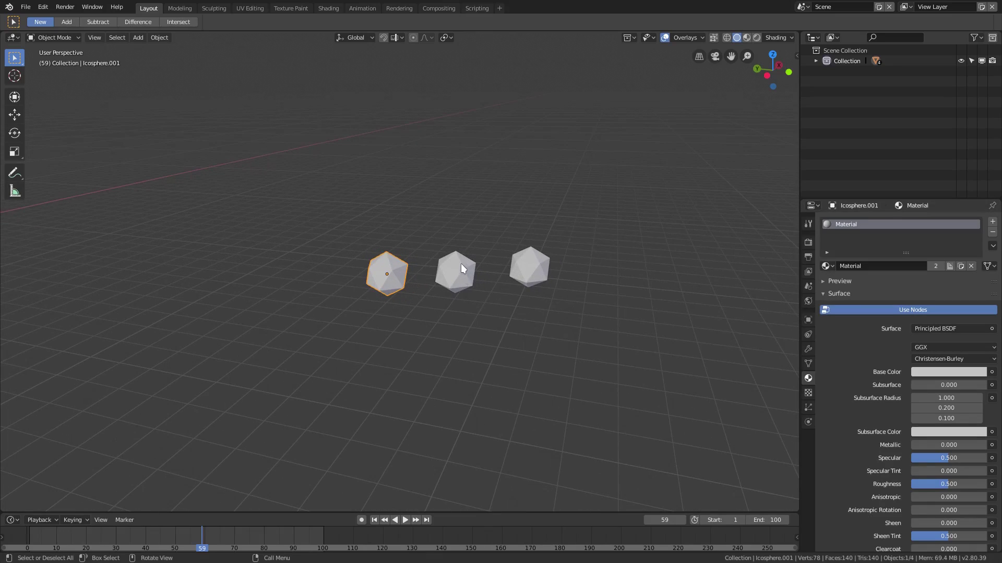
pyautogui.click(461, 264)
pyautogui.click(933, 267)
pyautogui.click(535, 277)
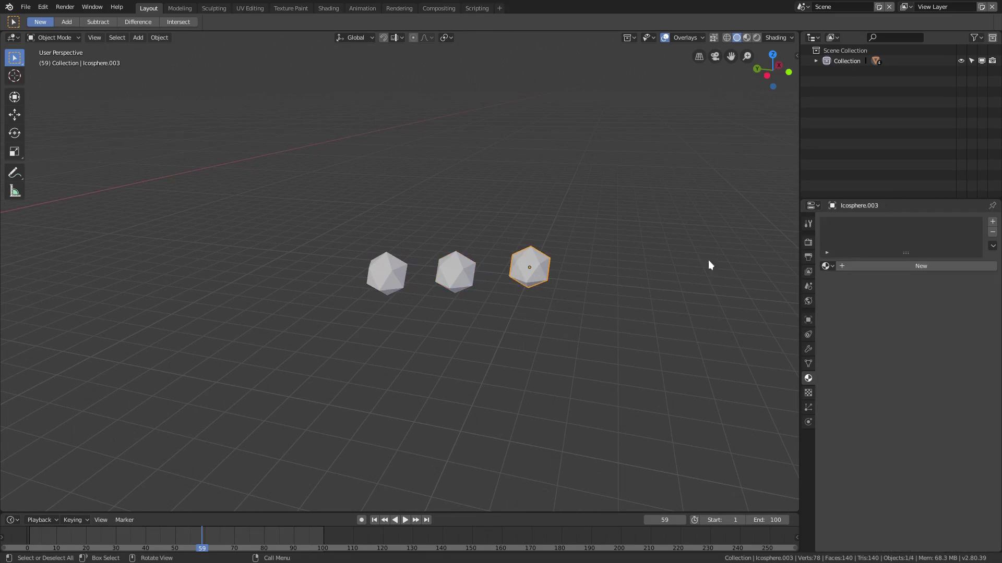
pyautogui.click(863, 266)
# Rename the materials of the three spheres, in row order from the original, to blue, pink and yellow
pyautogui.click(393, 268)
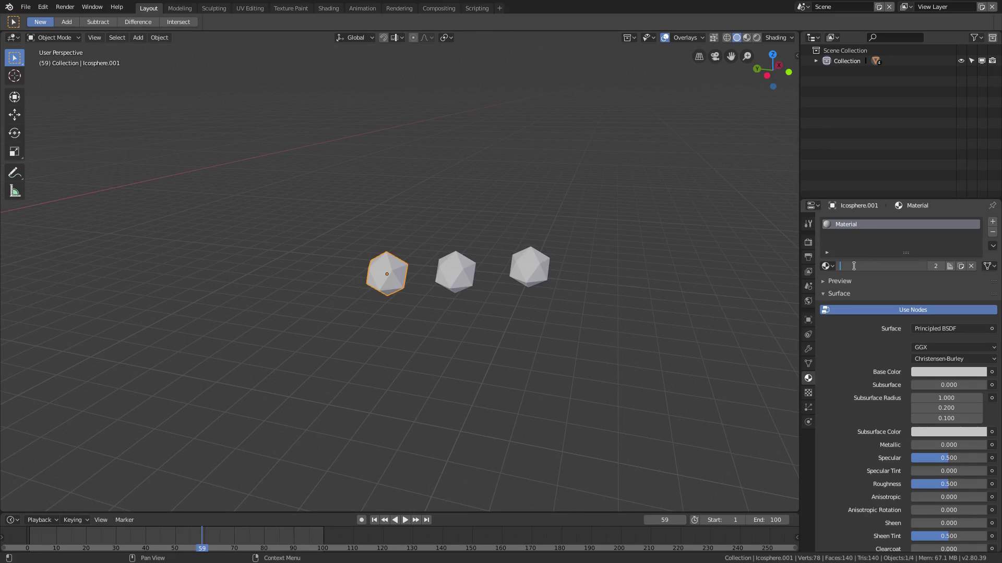
pyautogui.click(854, 267)
pyautogui.write('blue')
pyautogui.press('Return')
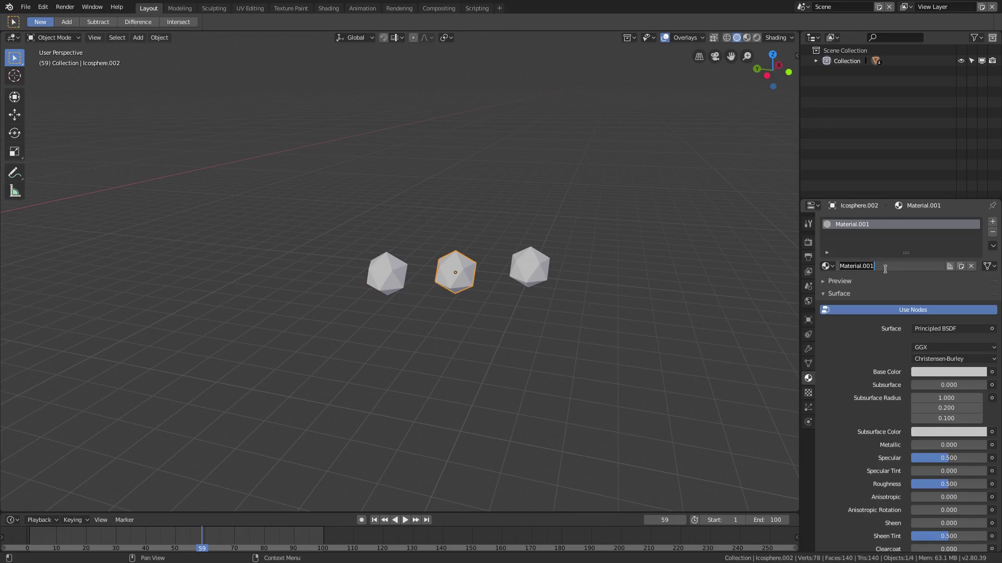
pyautogui.press('Return')
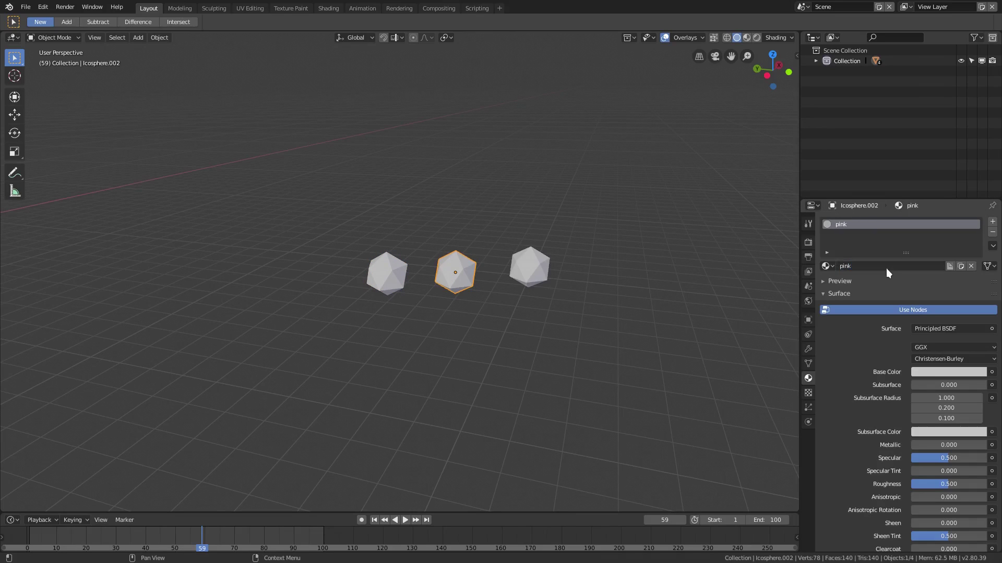
pyautogui.click(534, 266)
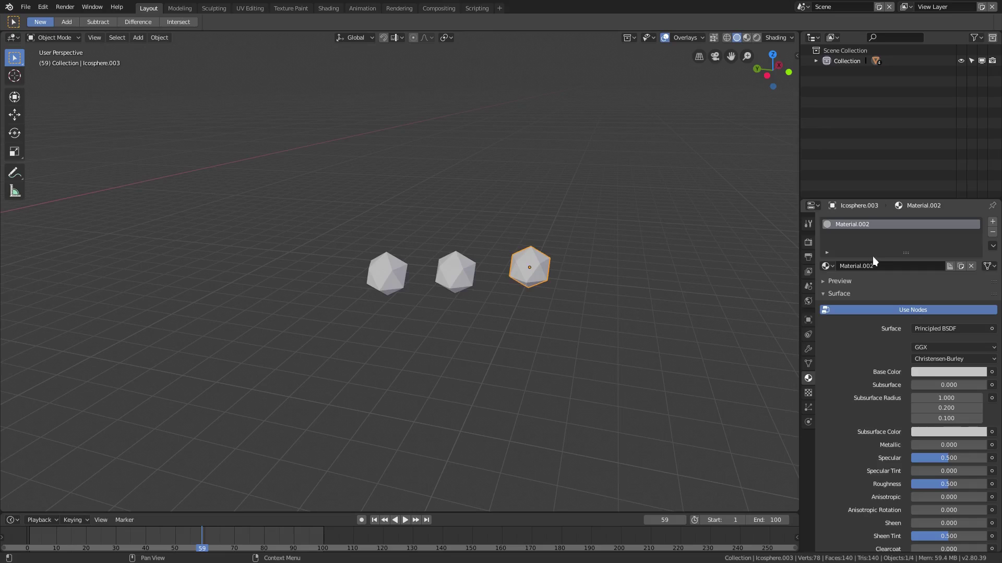
pyautogui.click(874, 266)
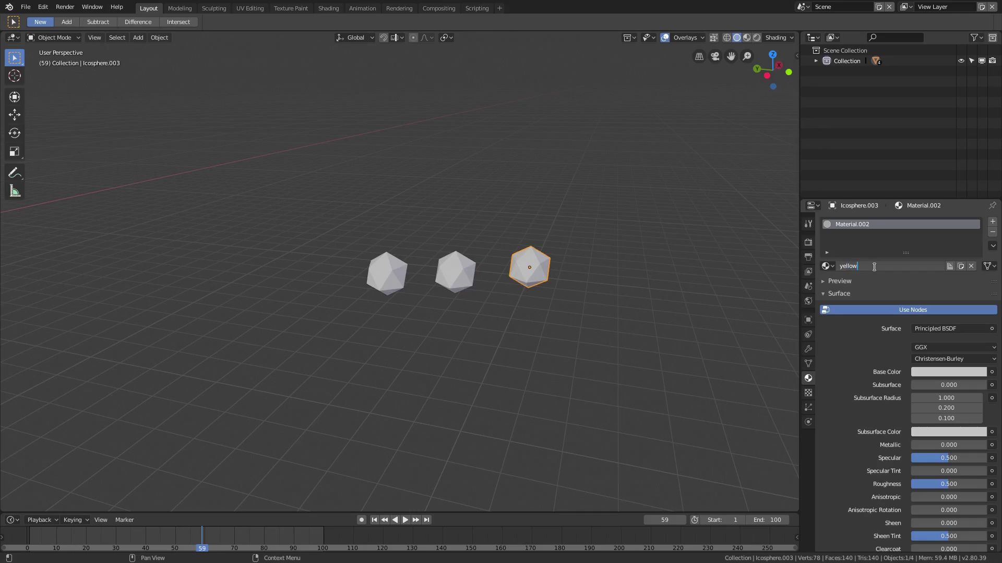
pyautogui.press('Return')
# Move the middle sphere slightly to even out the spacing of the row
pyautogui.click(459, 270)
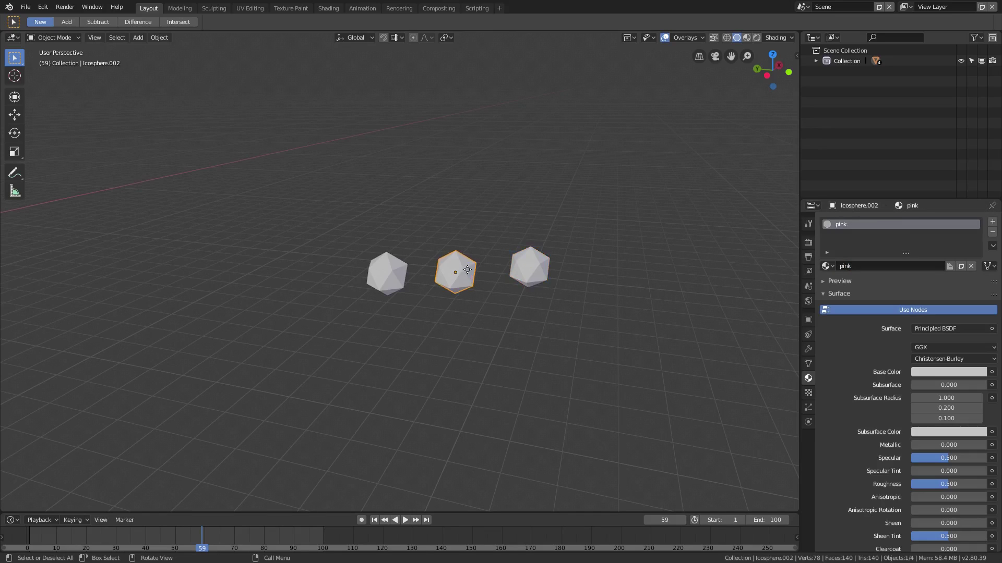
pyautogui.press('g')
pyautogui.click(463, 268)
# Give the blue material a cyan-blue base color and change its surface shader to Emission
pyautogui.click(393, 269)
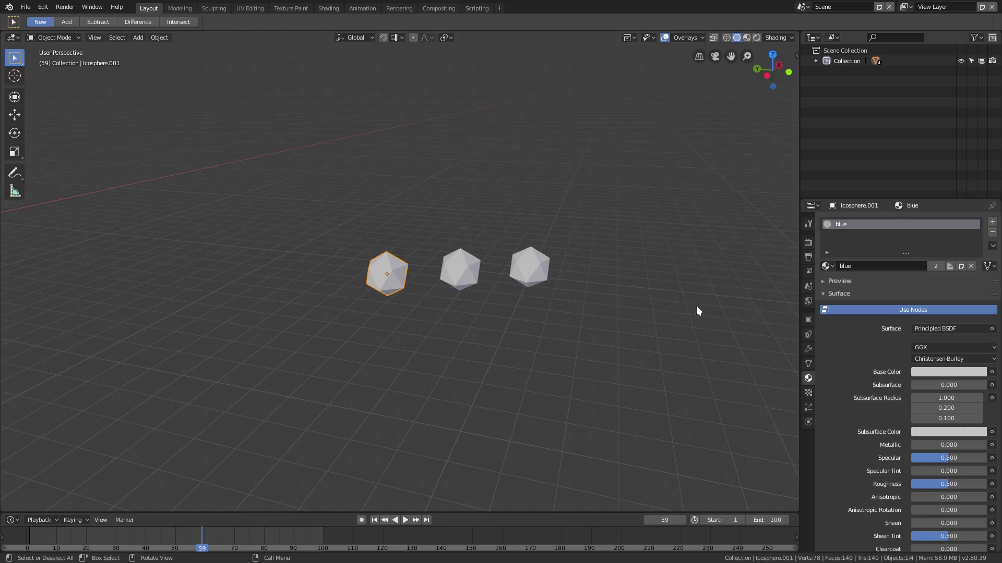
pyautogui.click(928, 372)
pyautogui.moveTo(934, 243); pyautogui.dragTo(946, 223)
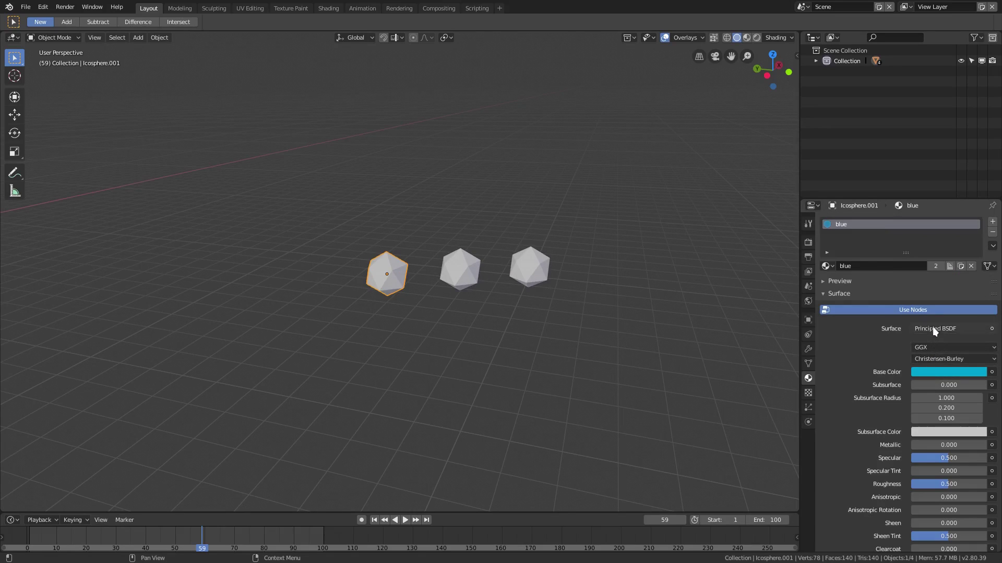
pyautogui.click(933, 329)
pyautogui.click(866, 121)
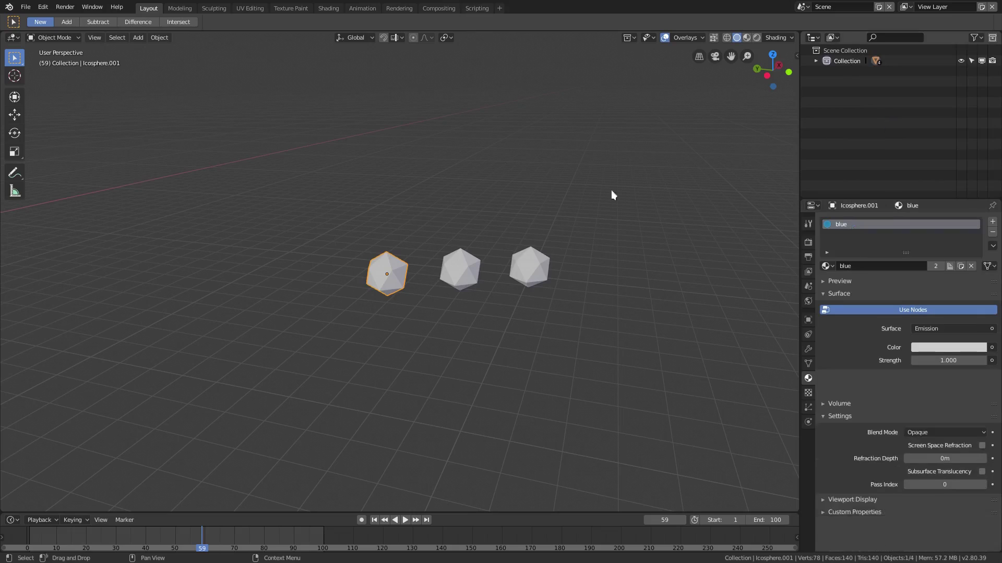
# Change the surface shader of the pink and yellow materials to Emission
pyautogui.click(459, 269)
pyautogui.click(939, 329)
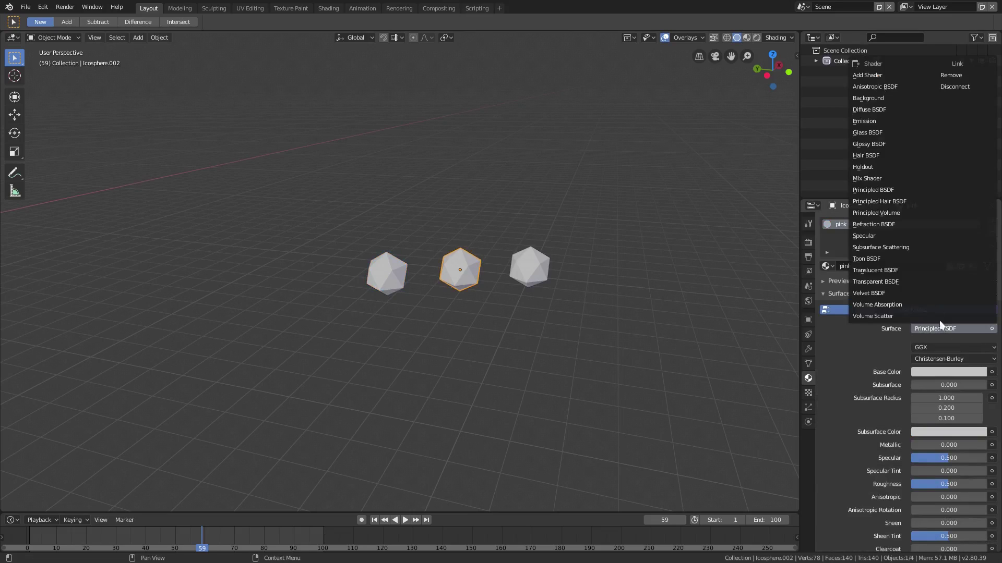
pyautogui.click(866, 121)
pyautogui.click(530, 276)
pyautogui.click(944, 328)
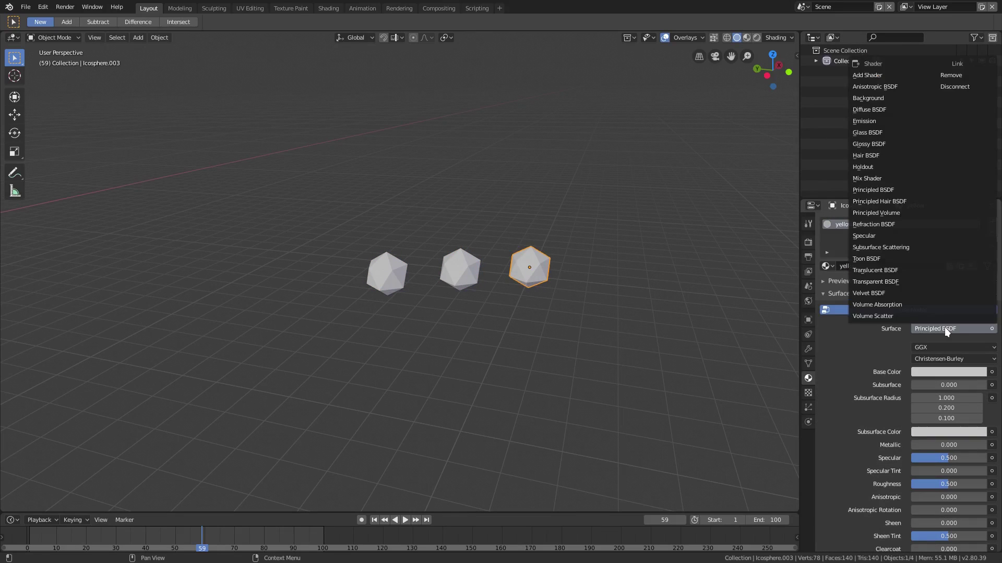
pyautogui.click(879, 120)
# Set the blue material's emission color to a saturated cyan-blue with red 0, green 0.368 and blue 1
pyautogui.click(401, 277)
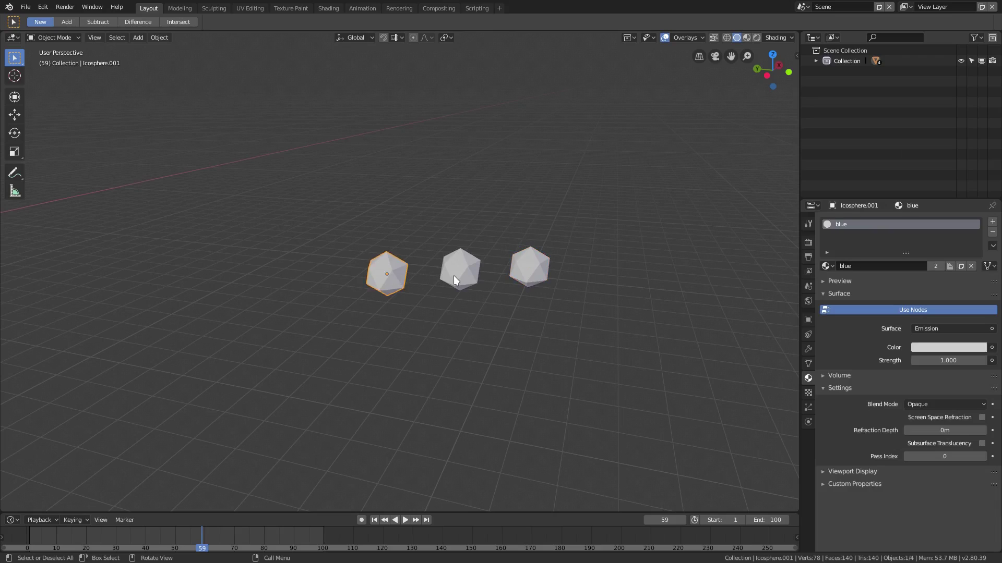
pyautogui.click(454, 273)
pyautogui.click(377, 273)
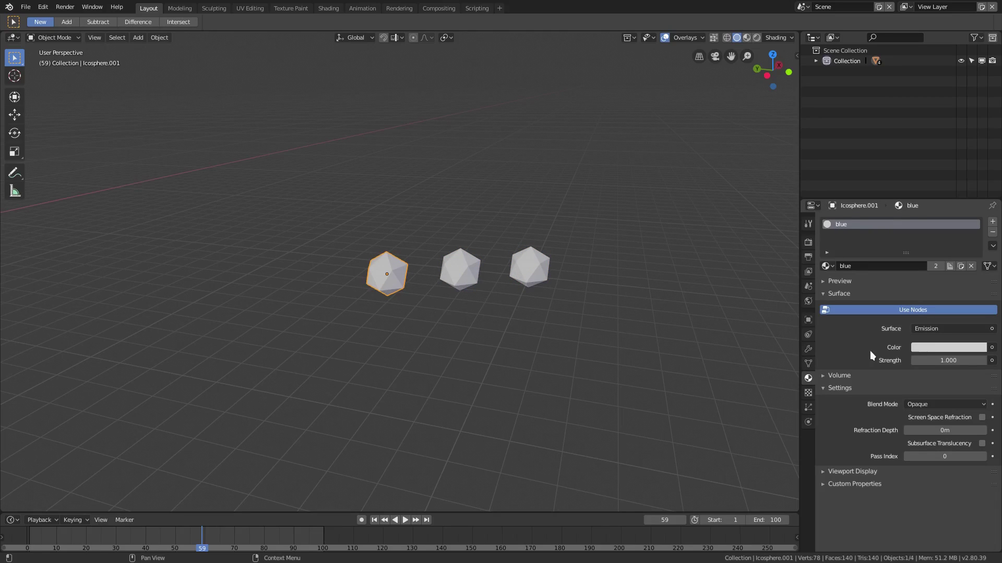
pyautogui.click(939, 350)
pyautogui.click(943, 204)
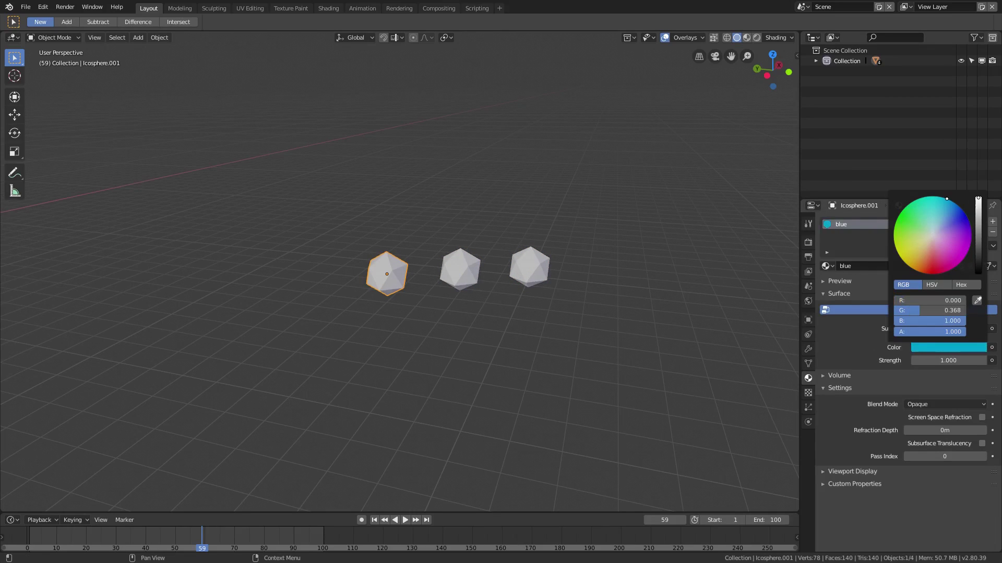
# Give the pink material a pinkish-red emission color (1.000, 0.039, 0.090) and the yellow material a pale yellow one
pyautogui.click(446, 268)
pyautogui.click(924, 348)
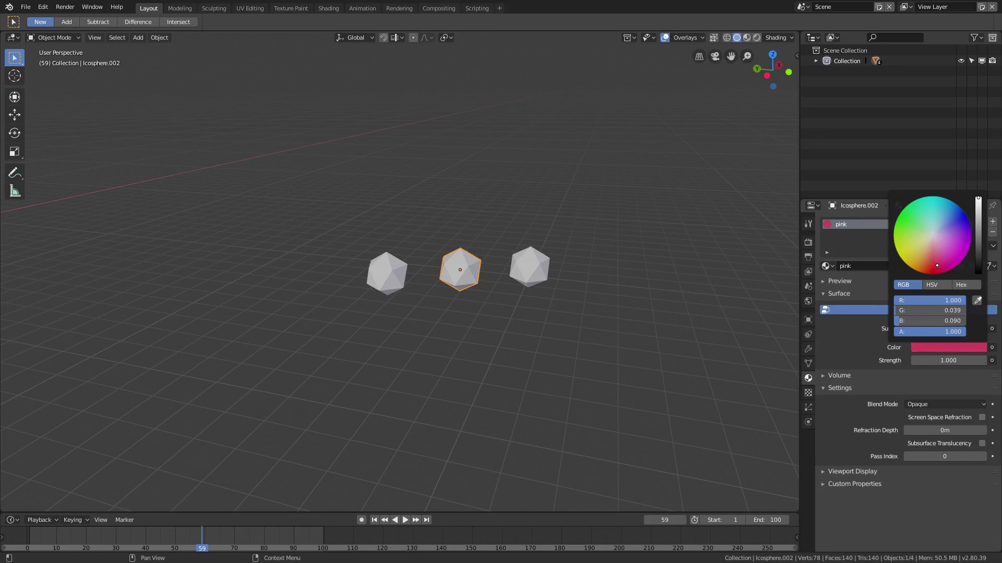
pyautogui.click(529, 267)
pyautogui.click(939, 348)
pyautogui.click(901, 249)
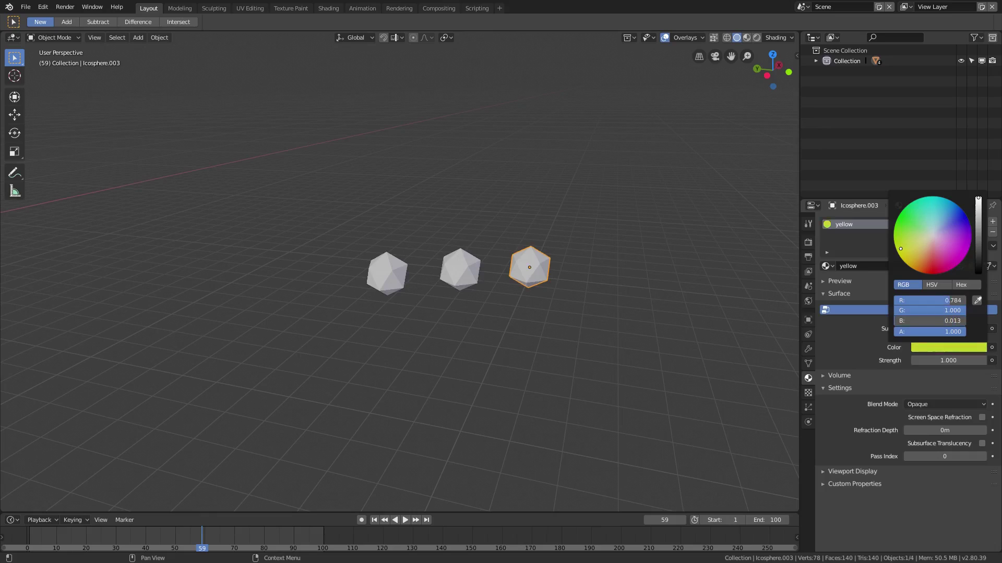
pyautogui.click(924, 348)
pyautogui.click(928, 347)
pyautogui.click(922, 246)
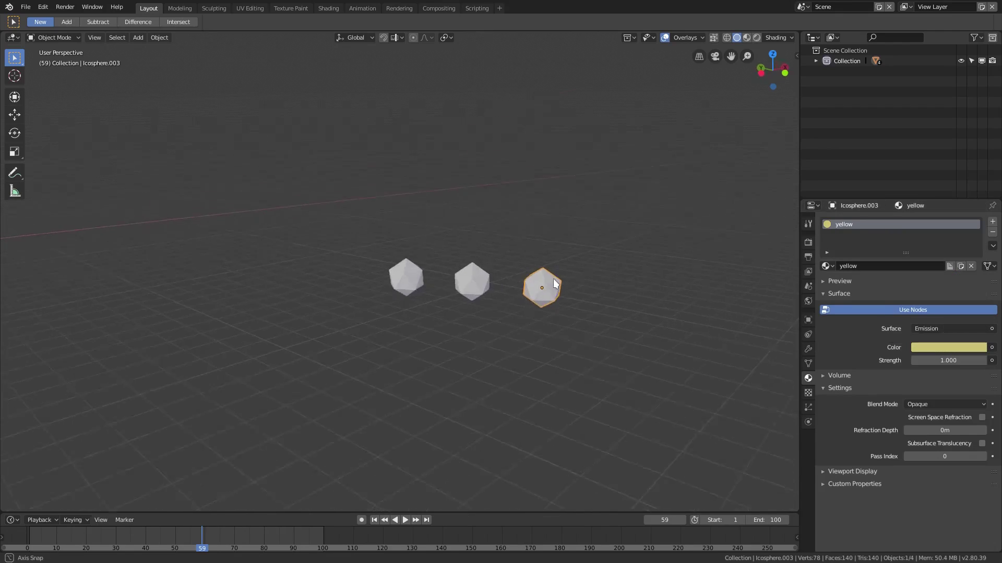
# Show the viewport in Rendered shading and hide the overlays
pyautogui.moveTo(615, 338)
pyautogui.mouseDown(button='middle')
pyautogui.moveTo(462, 334)
pyautogui.moveTo(395, 320)
pyautogui.moveTo(530, 330)
pyautogui.moveTo(622, 362)
pyautogui.moveTo(614, 282)
pyautogui.moveTo(605, 285)
pyautogui.mouseUp(button='middle')
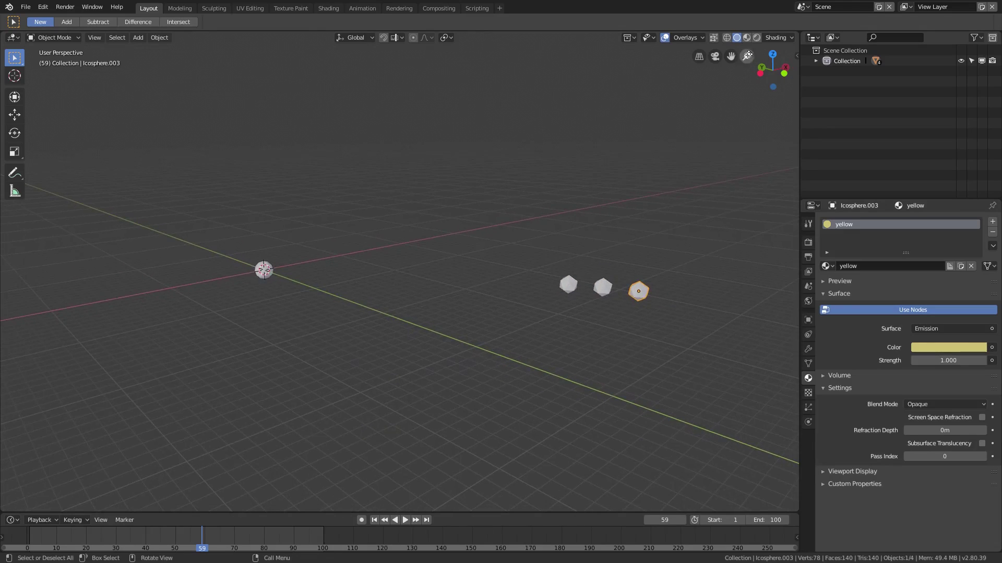
pyautogui.click(756, 37)
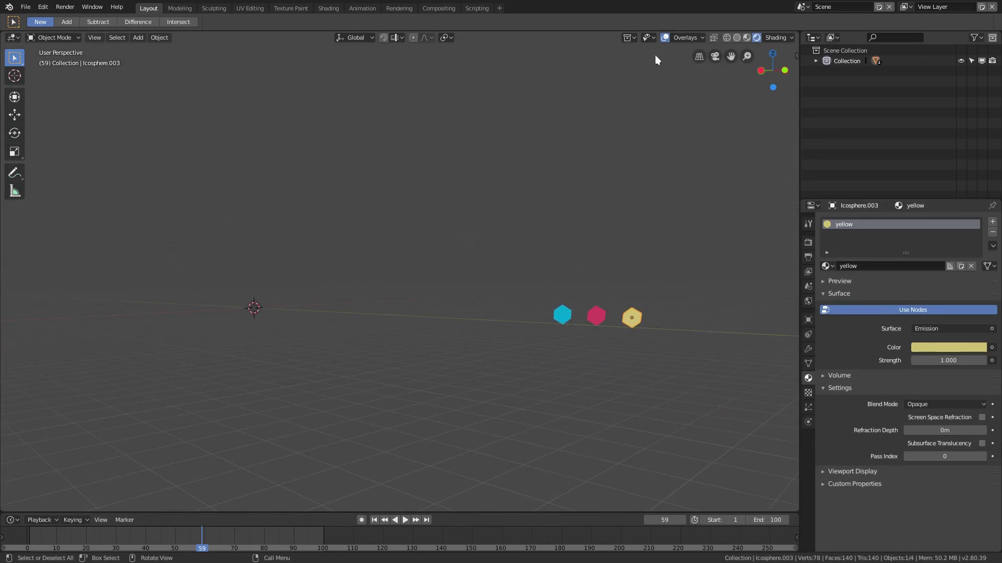
pyautogui.click(665, 38)
pyautogui.click(665, 37)
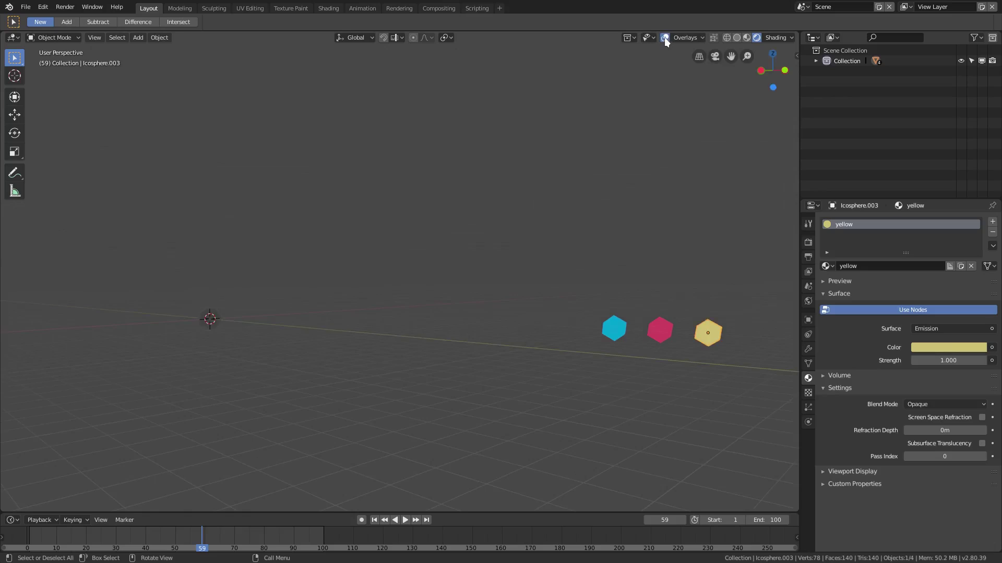
pyautogui.click(664, 37)
# Enable Bloom in the Eevee render settings
pyautogui.click(806, 243)
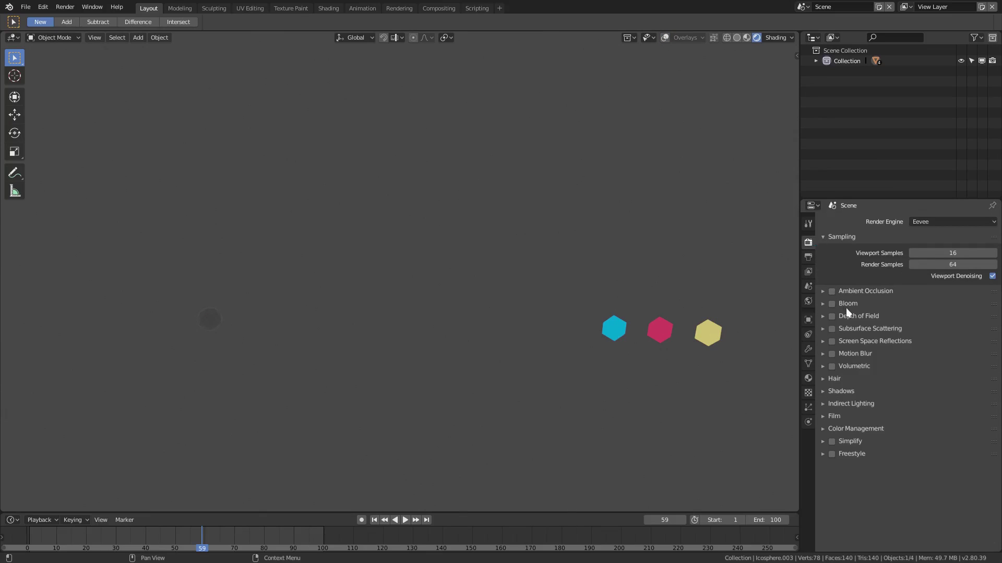
pyautogui.click(831, 291)
pyautogui.click(832, 304)
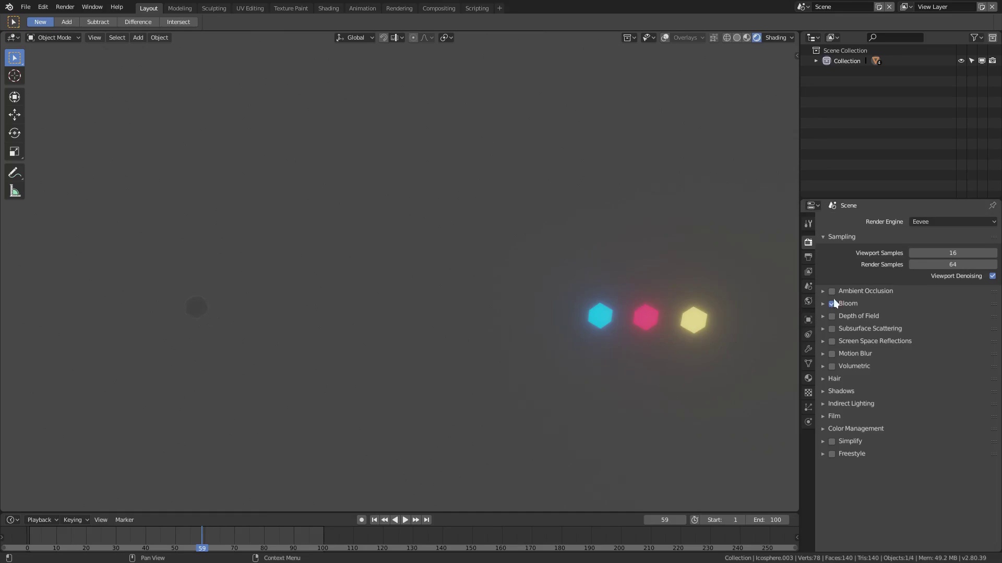
# Make the world background black, using a node-based Background surface with a black color
pyautogui.click(808, 301)
pyautogui.click(949, 272)
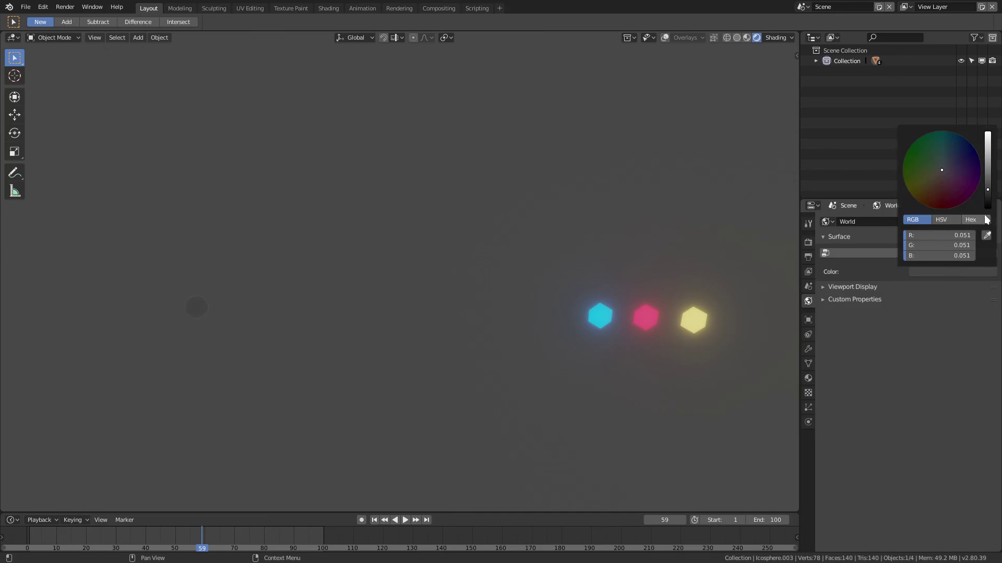
pyautogui.click(987, 206)
pyautogui.click(928, 255)
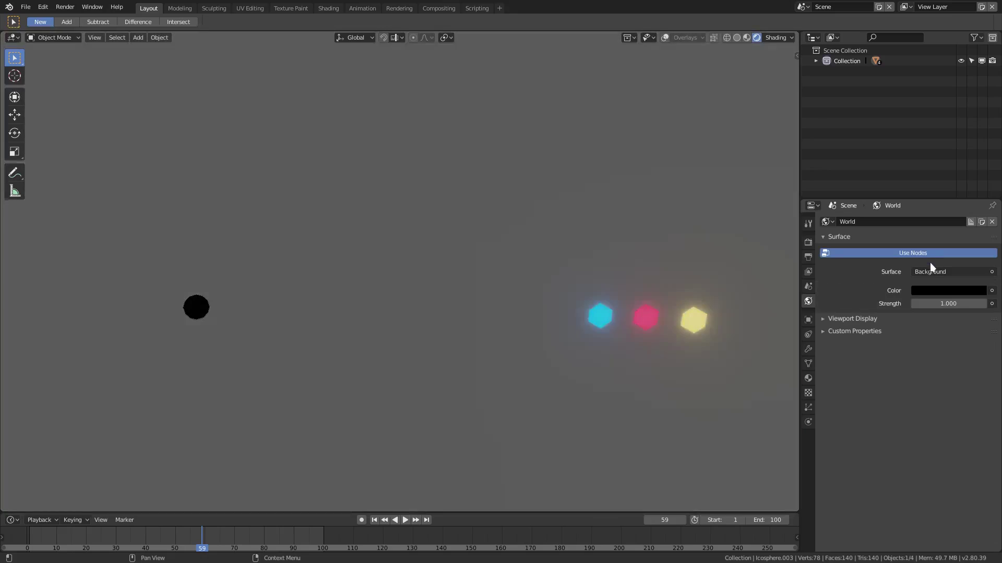
pyautogui.click(938, 290)
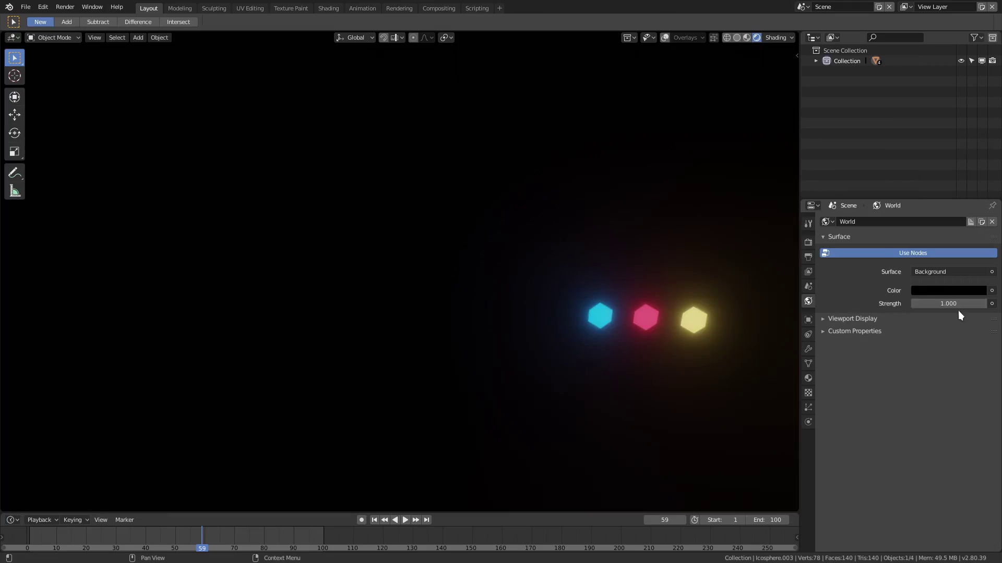
# Set the Bloom threshold to 0 and turn Bloom off
pyautogui.click(808, 243)
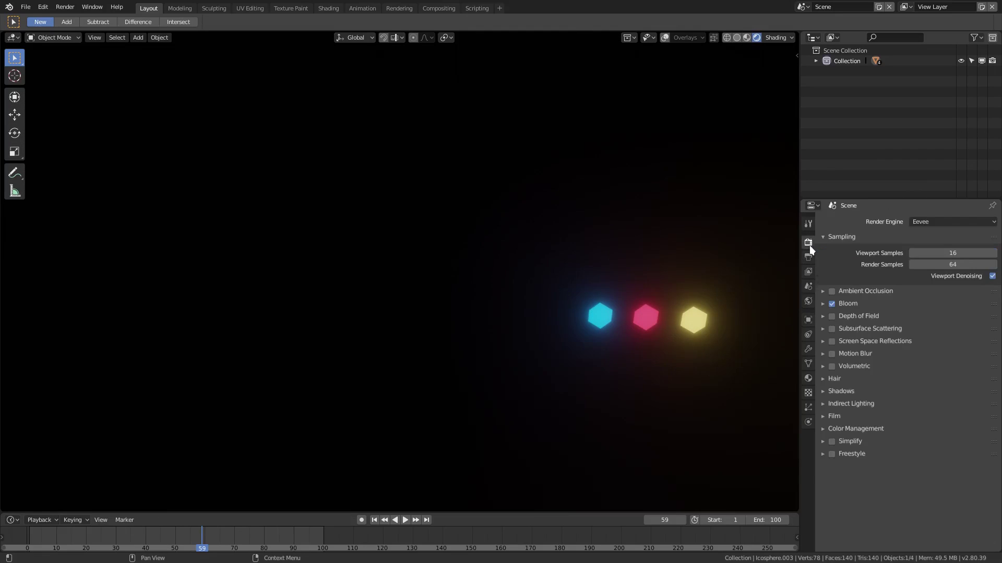
pyautogui.click(821, 303)
pyautogui.moveTo(914, 321)
pyautogui.mouseDown()
pyautogui.moveTo(987, 320)
pyautogui.moveTo(904, 320)
pyautogui.mouseUp()
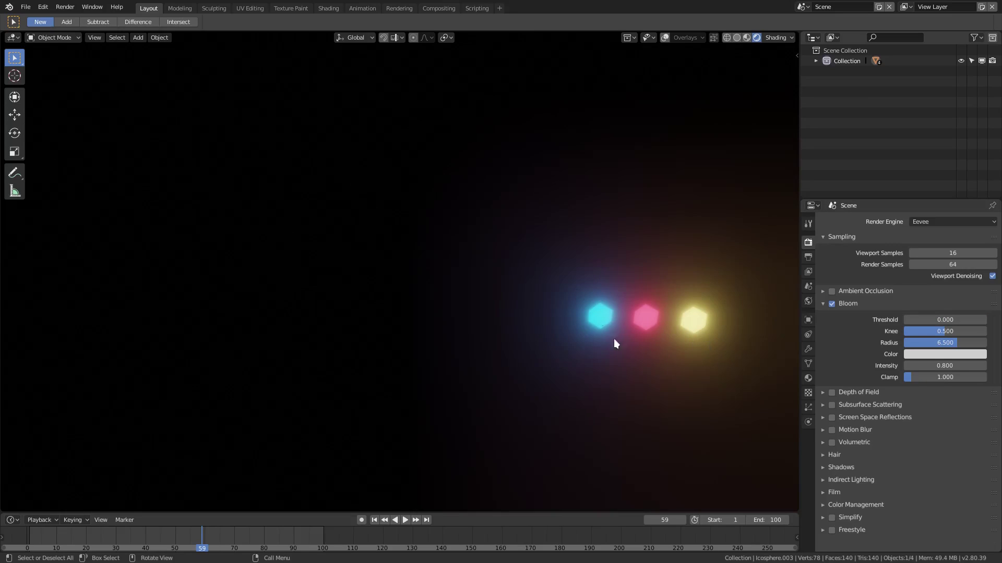
pyautogui.click(832, 303)
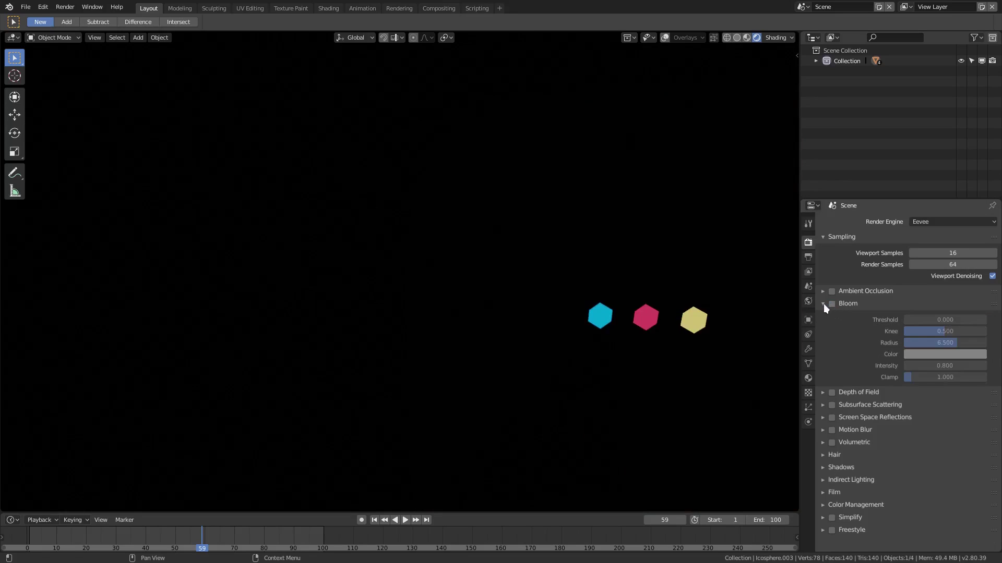
pyautogui.click(822, 303)
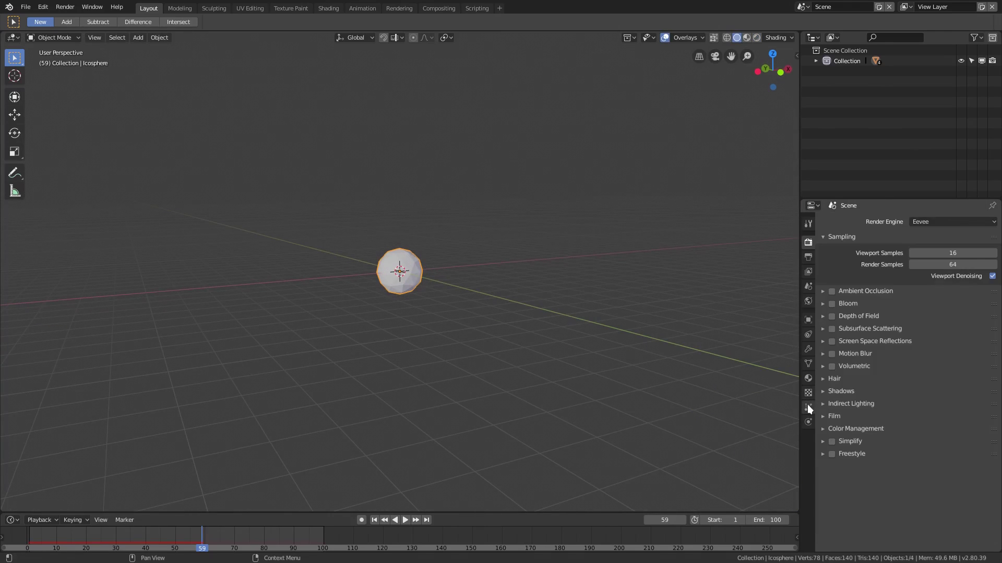
# Rename the emitter sphere's existing particle system to blue and add a second particle system
pyautogui.click(808, 407)
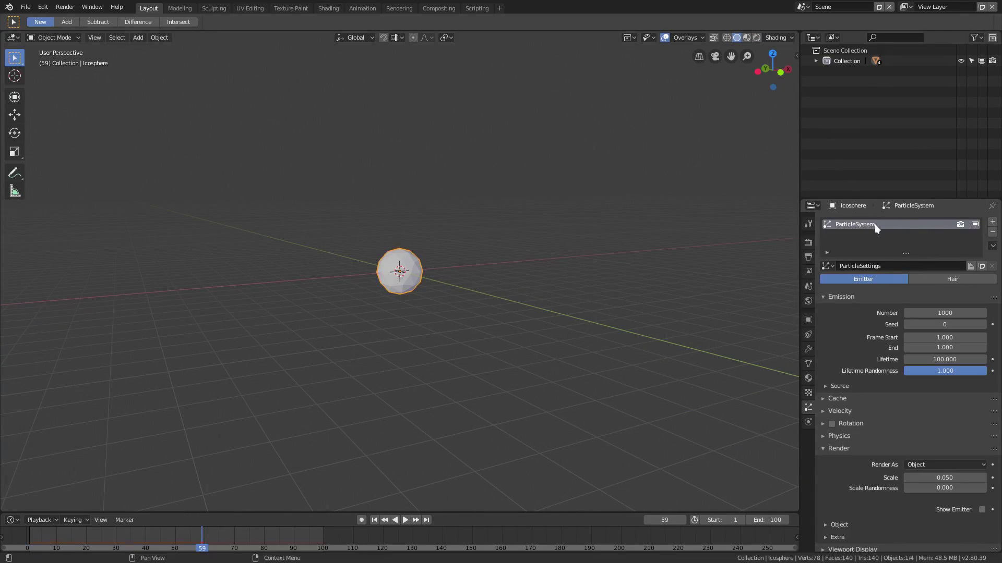
pyautogui.write('e')
pyautogui.press('Return')
pyautogui.click(992, 222)
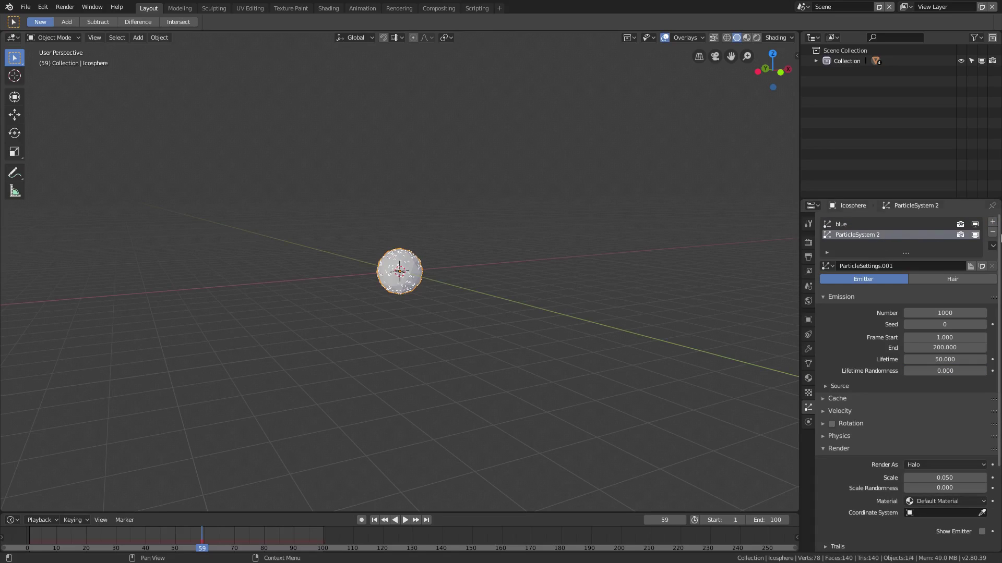
pyautogui.moveTo(901, 251); pyautogui.dragTo(903, 261)
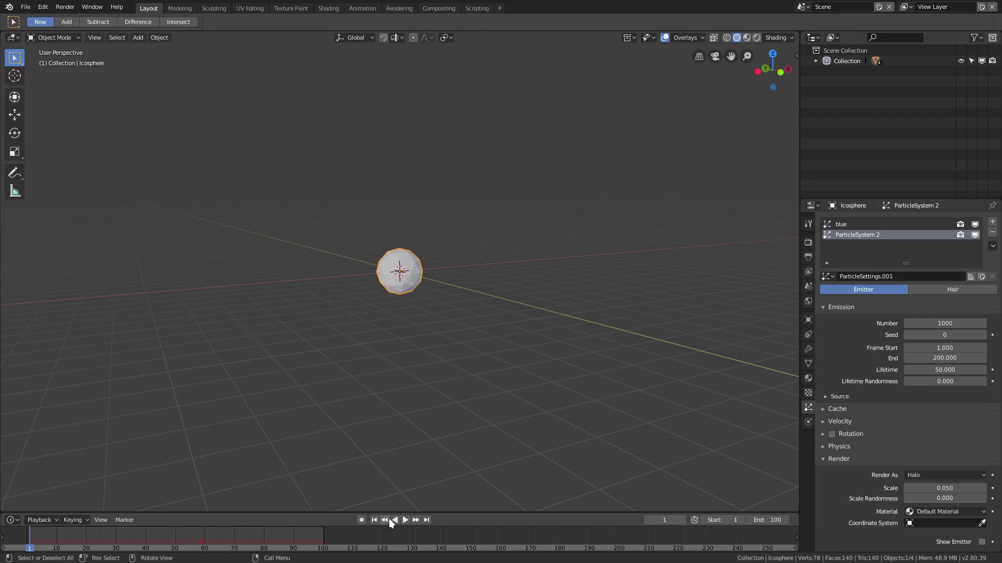
# Play the animation and compare the blue particle system's settings with those of the second one
pyautogui.click(405, 521)
pyautogui.moveTo(434, 410); pyautogui.dragTo(439, 386, button='middle')
pyautogui.click(848, 226)
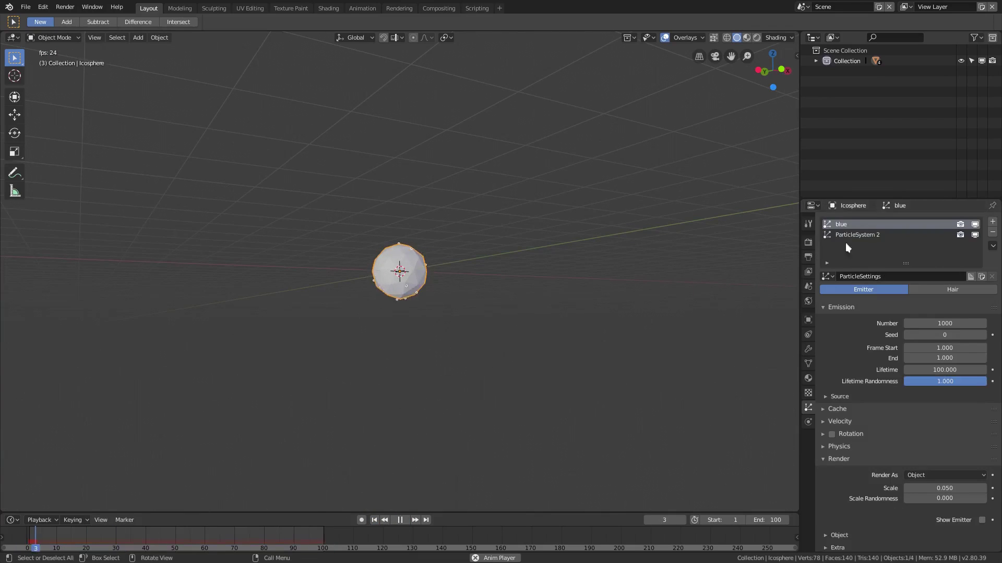
pyautogui.click(878, 237)
# Render the second particle system's particles as Object, using Icosphere.002 as the instance object
pyautogui.scroll(-4, 878, 424)
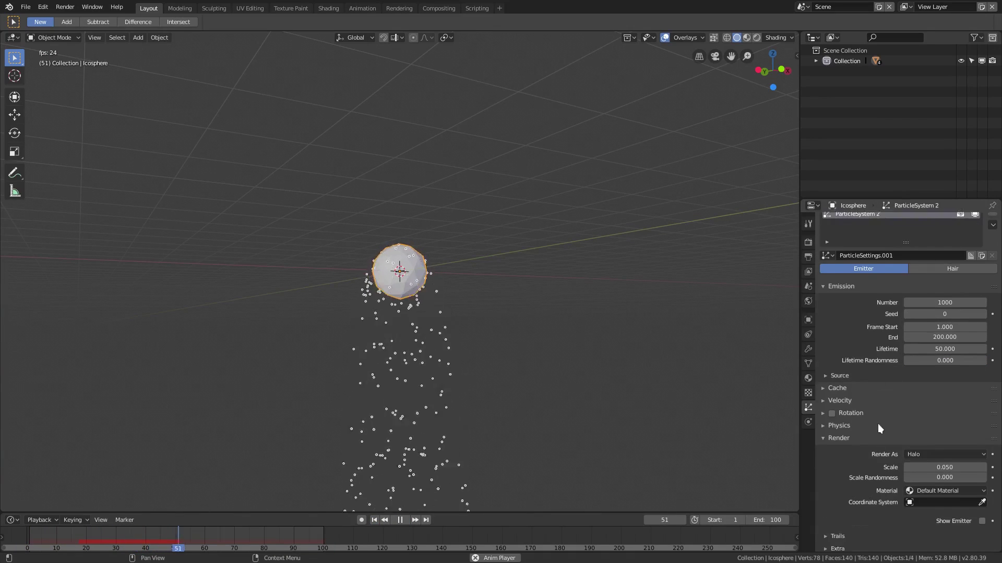
pyautogui.click(929, 391)
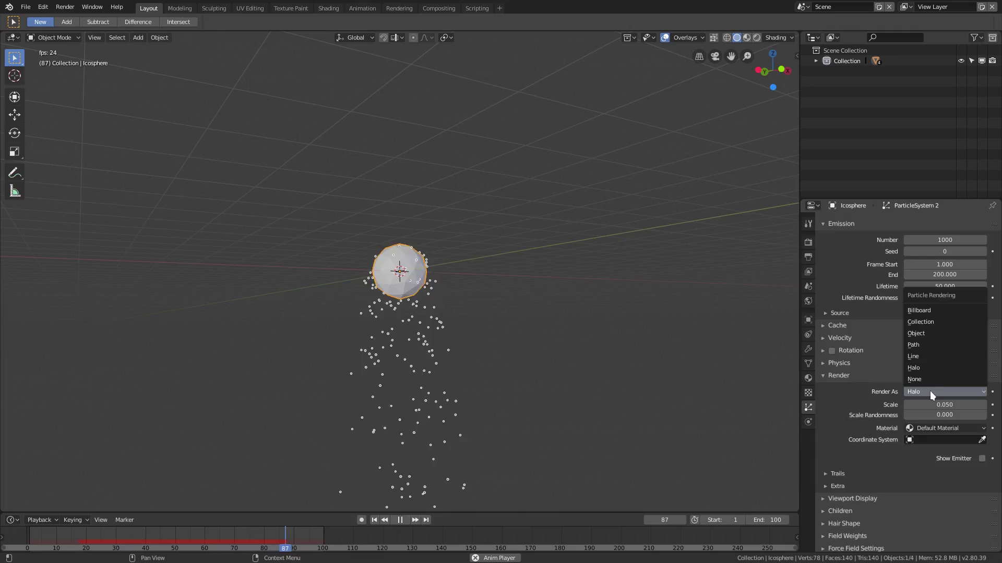
pyautogui.click(929, 334)
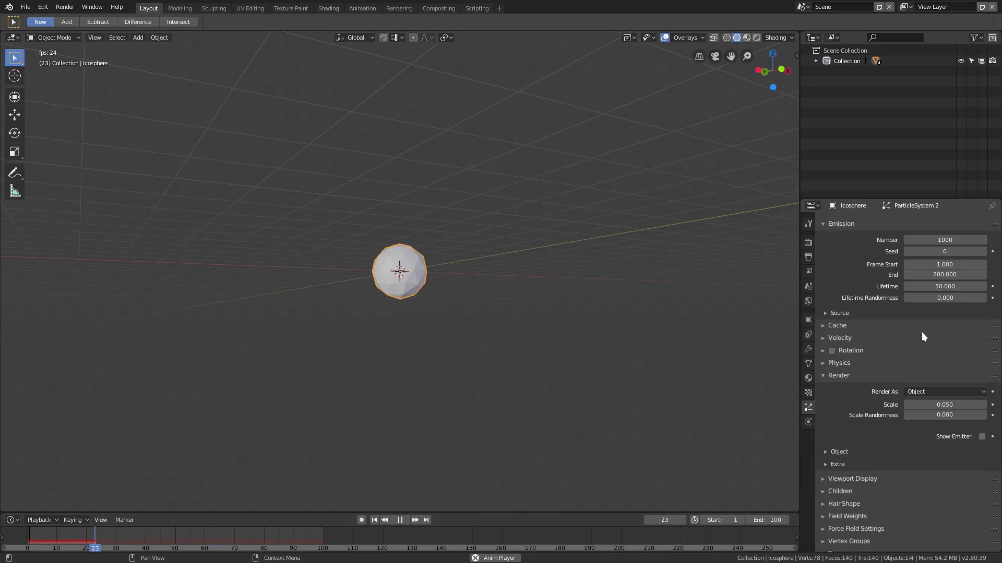
pyautogui.click(858, 451)
pyautogui.click(939, 468)
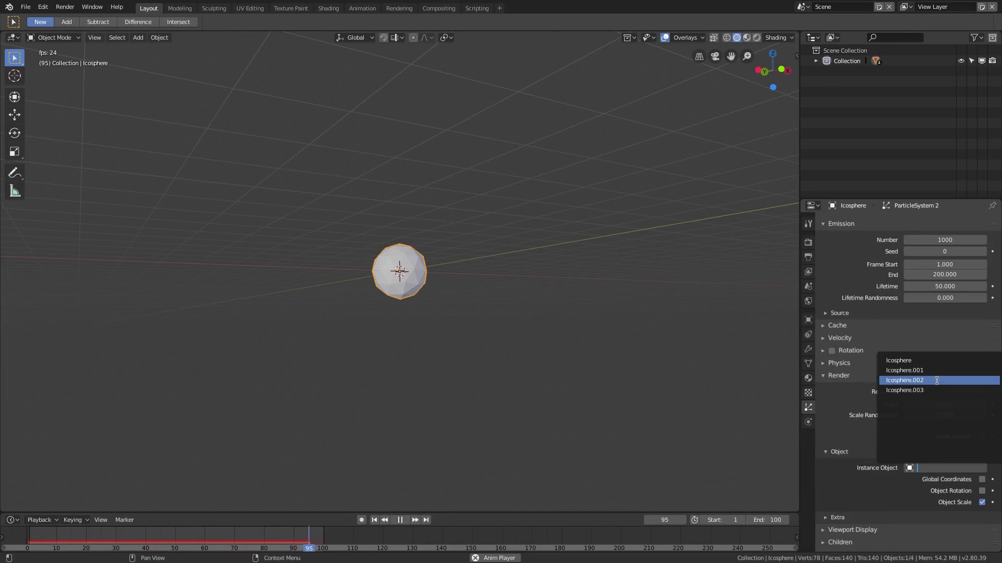
pyautogui.click(937, 380)
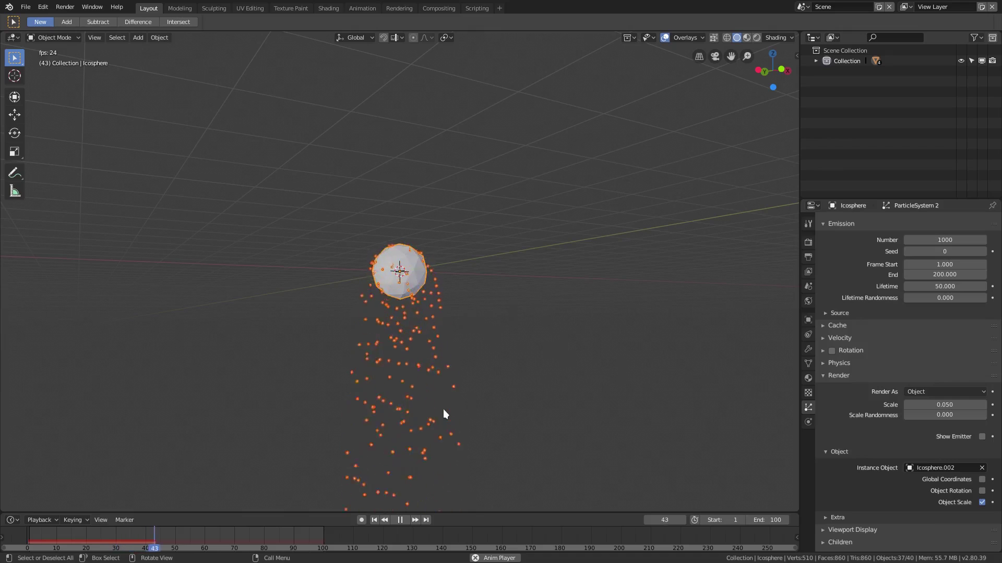
# Set the second particle system's emission end frame to 1, lifetime to 100 and lifetime randomness to 1
pyautogui.scroll(1, 443, 409)
pyautogui.moveTo(443, 409)
pyautogui.mouseDown(button='middle')
pyautogui.moveTo(451, 410)
pyautogui.moveTo(447, 402)
pyautogui.mouseUp(button='middle')
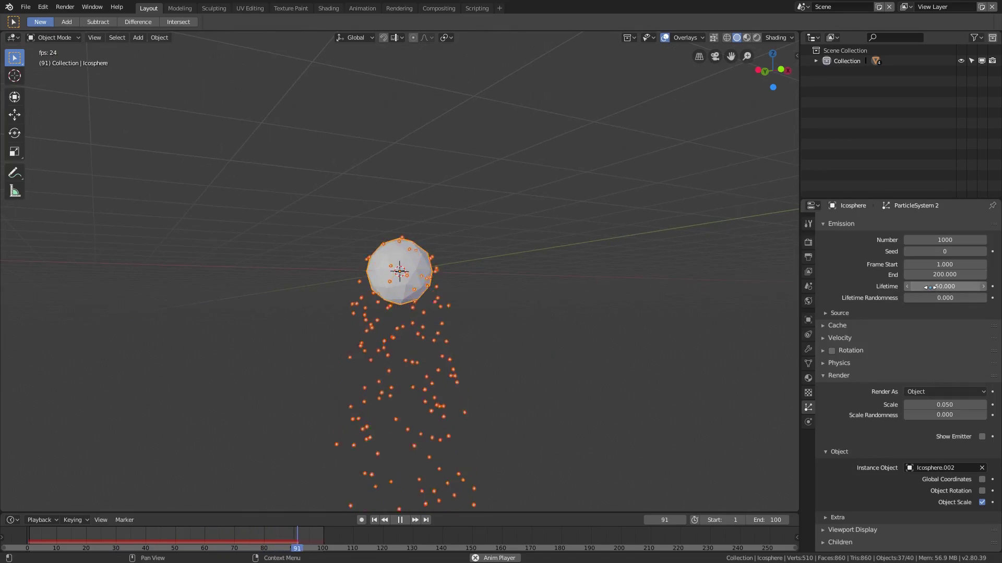
pyautogui.click(941, 276)
pyautogui.write('1')
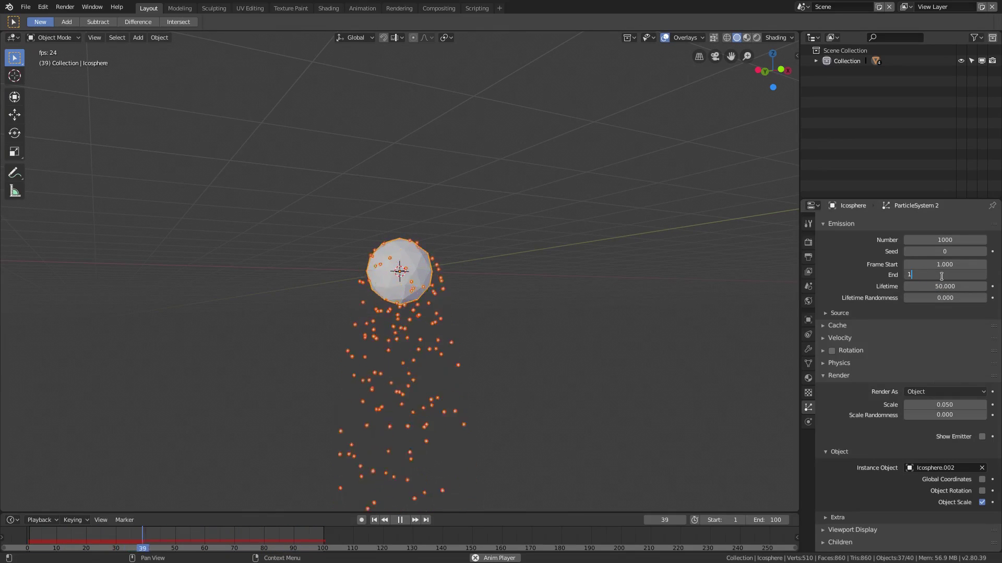
pyautogui.press('Return')
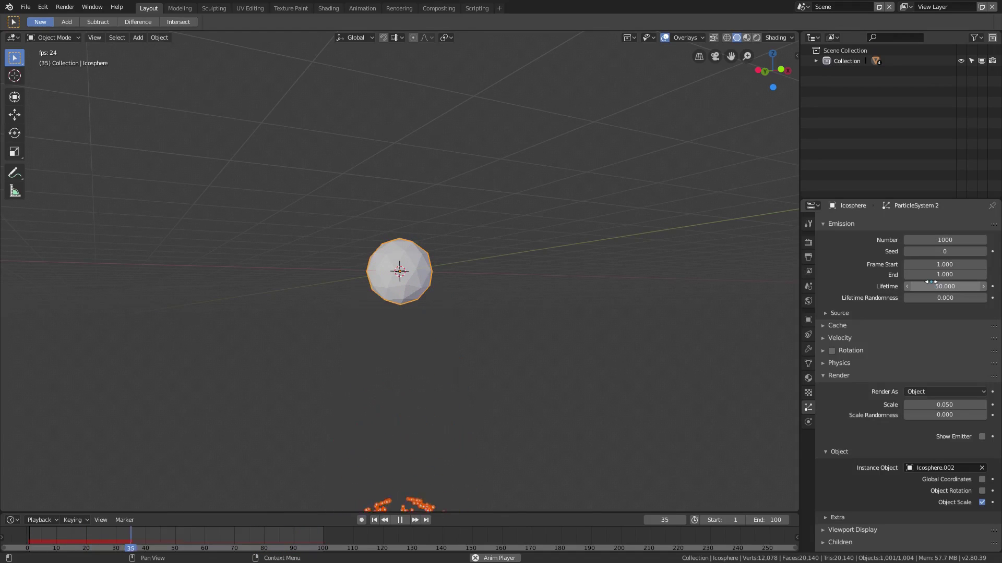
pyautogui.moveTo(931, 282); pyautogui.dragTo(975, 281)
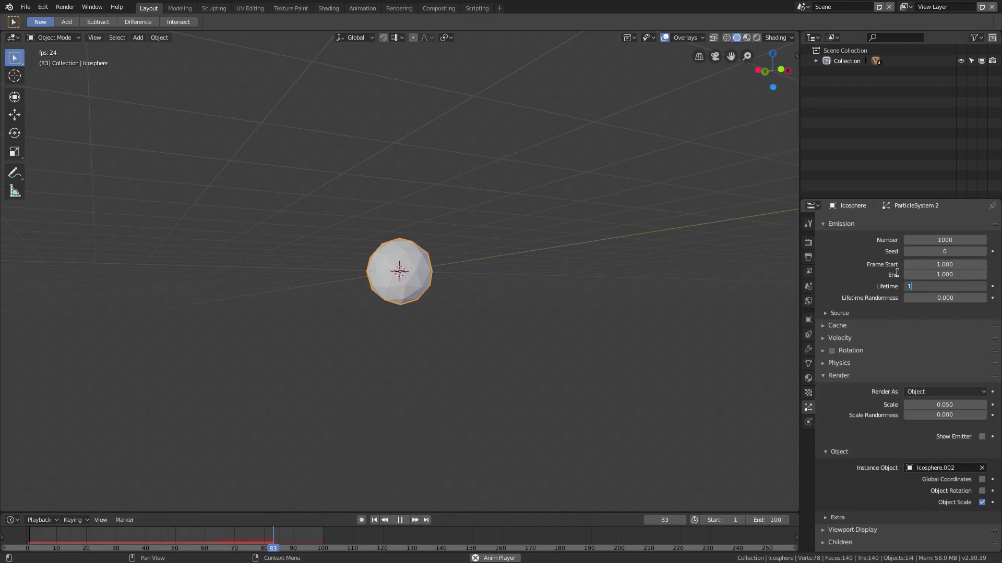
pyautogui.moveTo(929, 298); pyautogui.dragTo(981, 297)
# Examine the particle motion during playback, compare both particle systems' settings again, and stop the animation on the second system
pyautogui.moveTo(517, 339); pyautogui.dragTo(510, 368, button='middle')
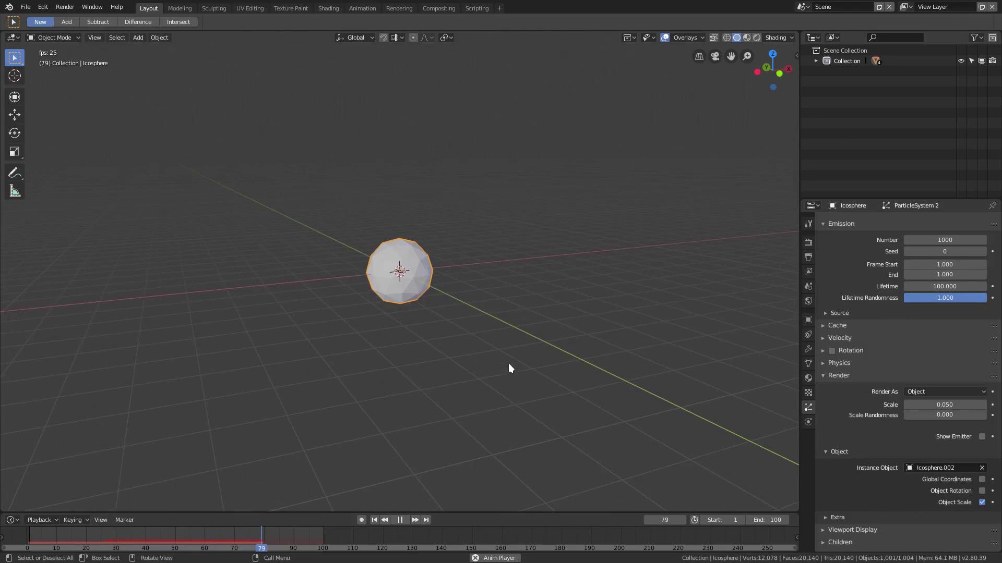
pyautogui.scroll(1, 444, 308)
pyautogui.moveTo(444, 308); pyautogui.dragTo(451, 308, button='middle')
pyautogui.scroll(4, 861, 252)
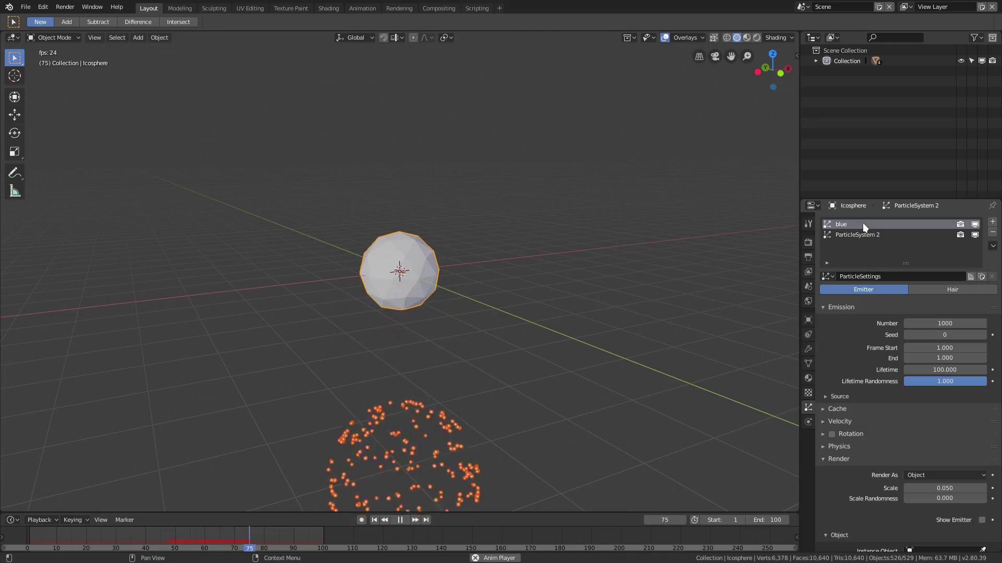
pyautogui.click(862, 223)
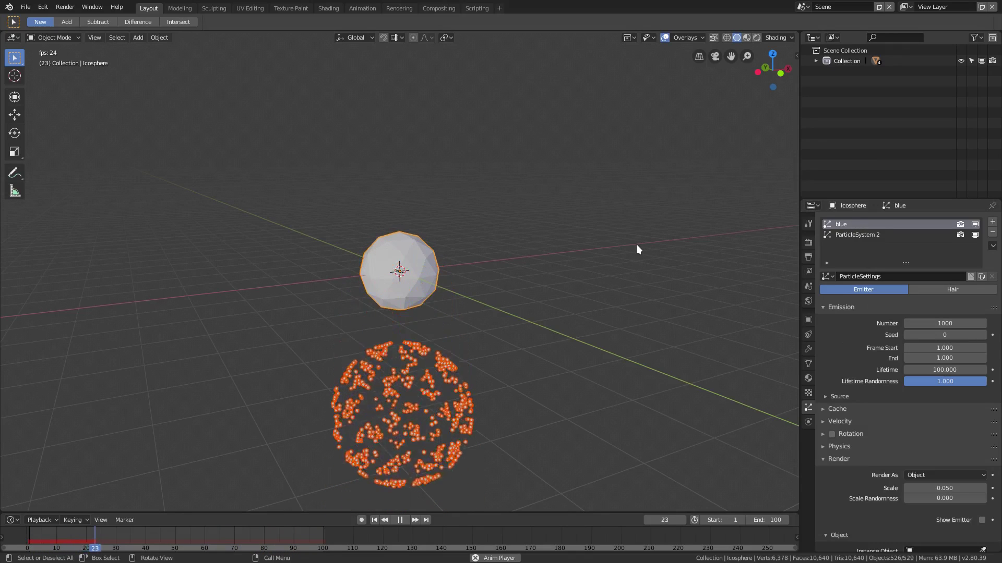
pyautogui.click(876, 236)
pyautogui.click(400, 520)
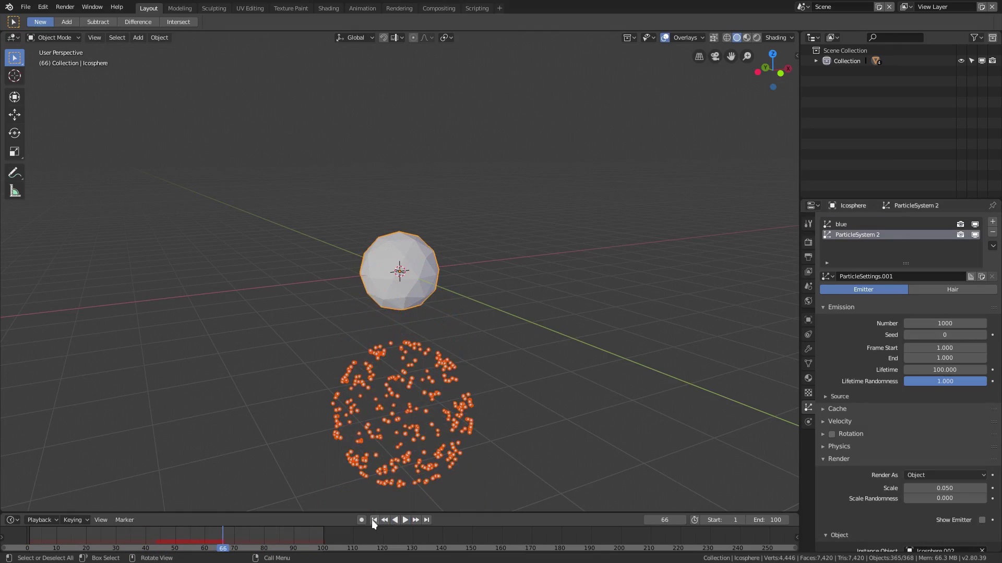
# Return to the first frame and set Icosphere.001 as the blue particle system's instance object
pyautogui.click(374, 519)
pyautogui.click(861, 224)
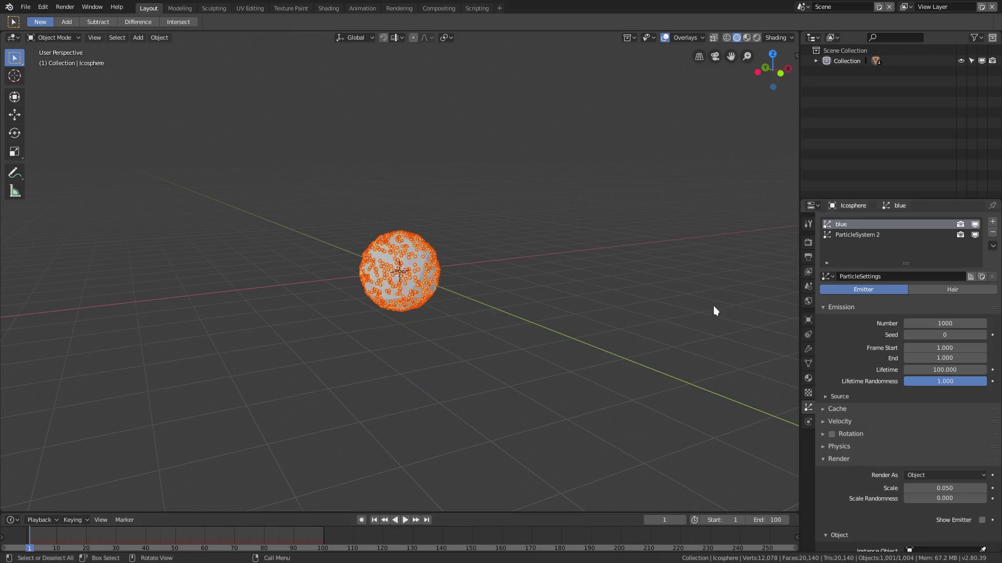
pyautogui.scroll(-3, 713, 306)
pyautogui.moveTo(714, 308); pyautogui.dragTo(731, 309, button='middle')
pyautogui.scroll(-4, 899, 397)
pyautogui.scroll(-2, 899, 396)
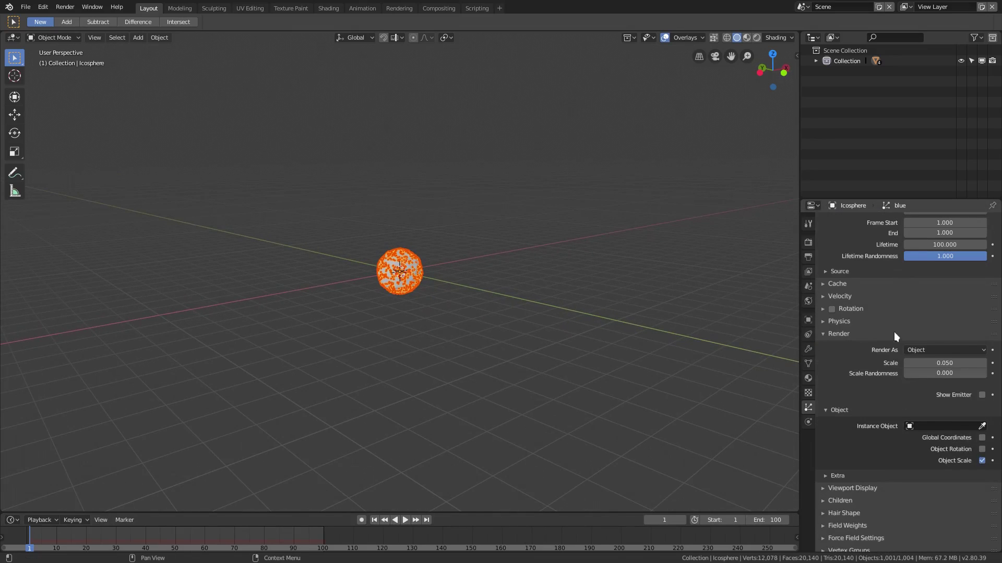
pyautogui.click(927, 426)
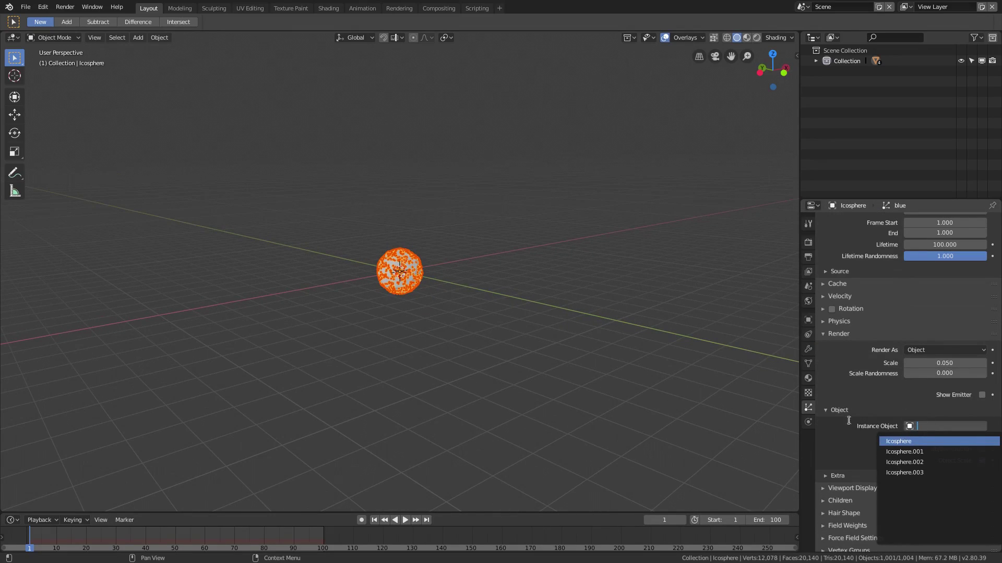
pyautogui.click(868, 429)
pyautogui.click(913, 429)
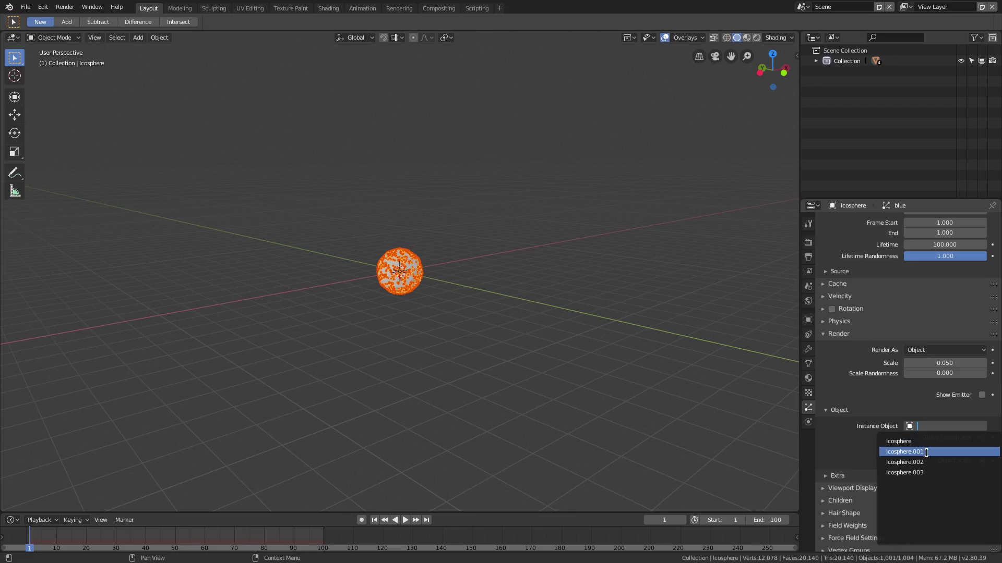
pyautogui.click(927, 452)
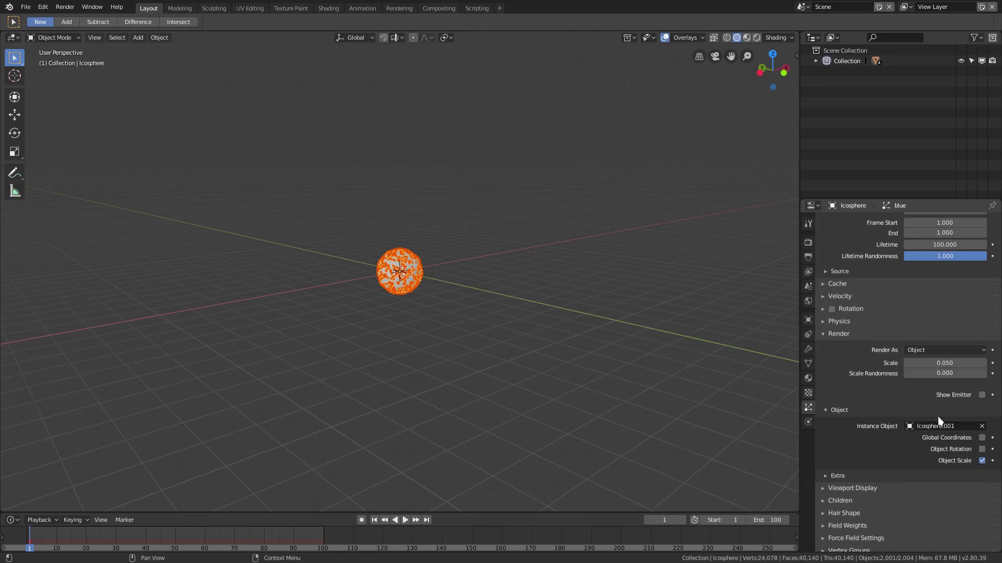
# Play the animation with the second particle system selected, in rendered shading with the viewport overlays hidden
pyautogui.click(405, 520)
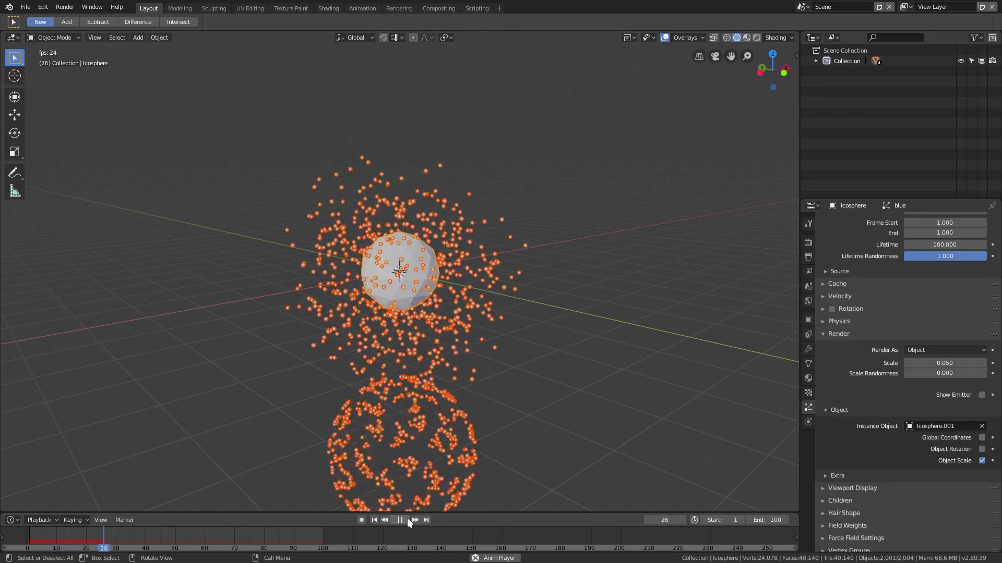
pyautogui.scroll(6, 857, 283)
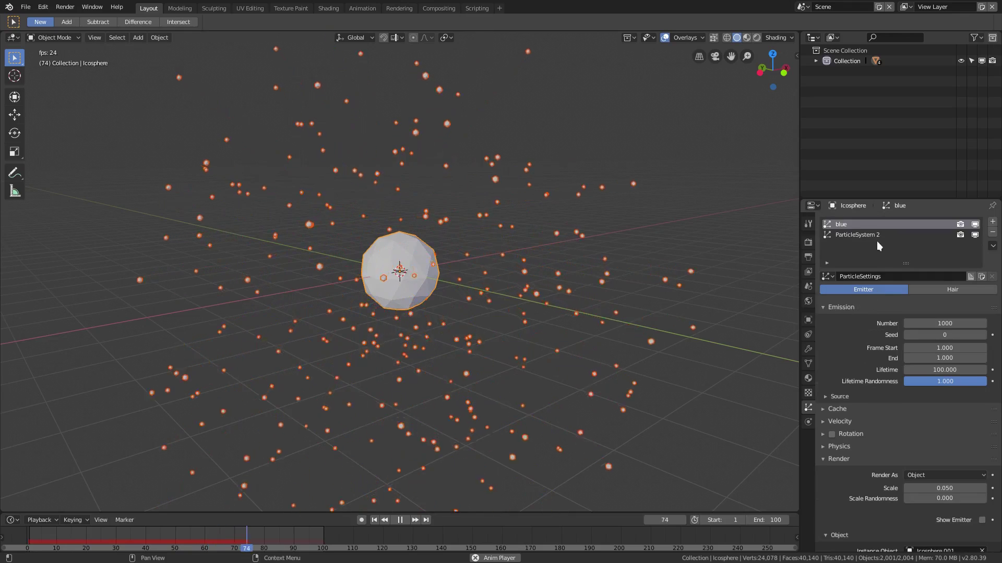
pyautogui.click(877, 237)
pyautogui.scroll(-1, 882, 397)
pyautogui.scroll(-3, 881, 398)
pyautogui.moveTo(475, 334); pyautogui.dragTo(472, 320, button='middle')
pyautogui.scroll(-1, 469, 328)
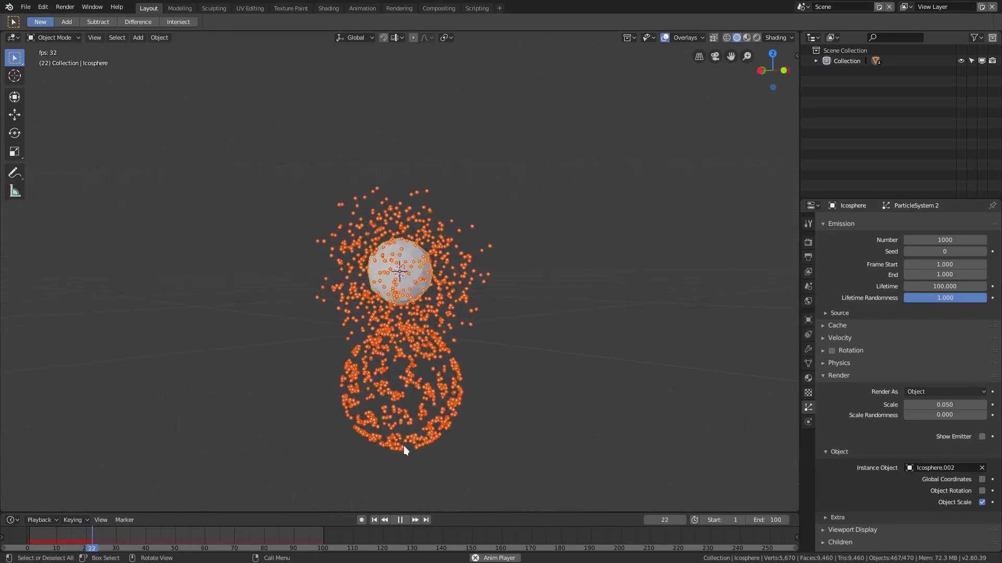
pyautogui.click(757, 38)
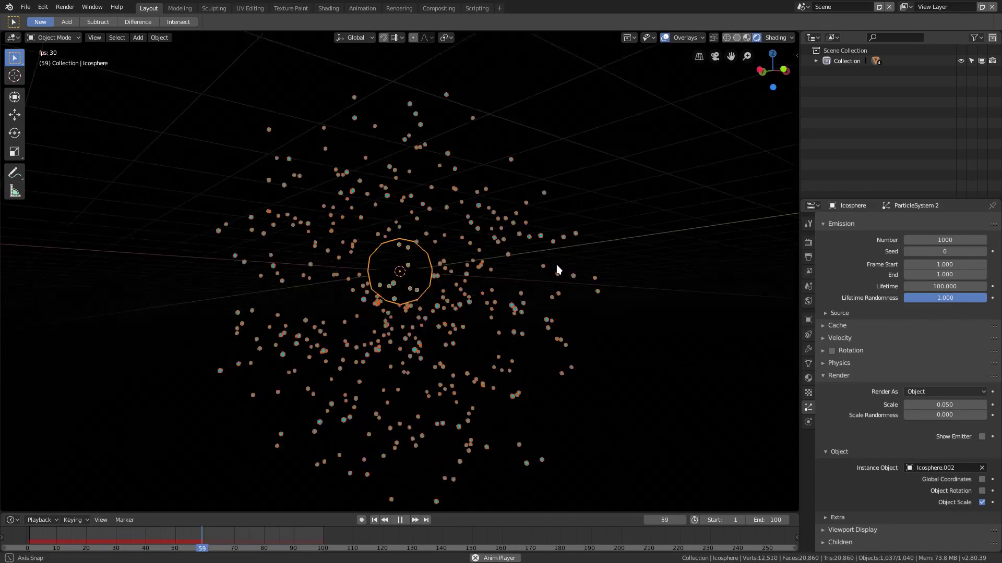
pyautogui.click(665, 38)
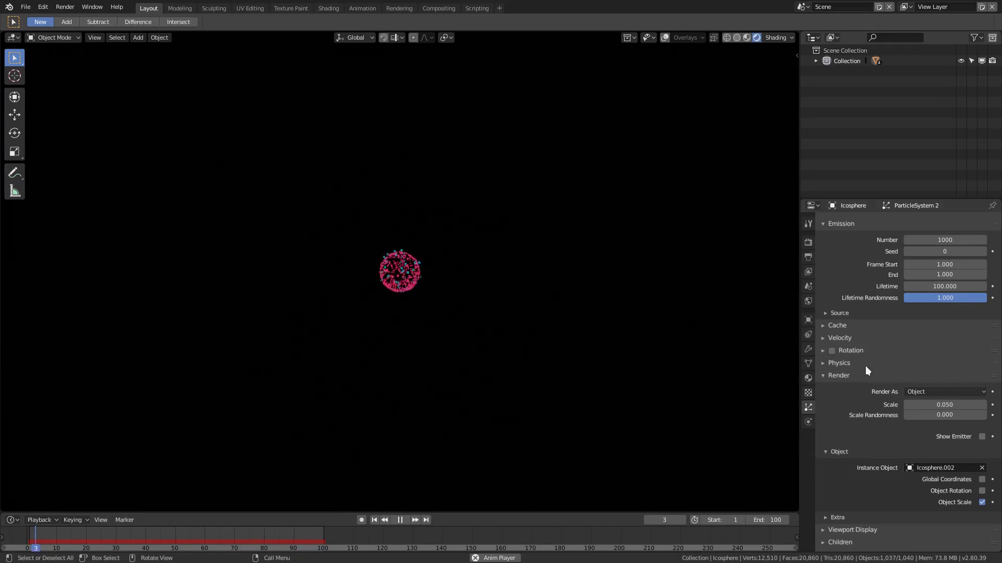
# Set the second particle system's normal velocity to 8.4
pyautogui.scroll(-3, 893, 377)
pyautogui.scroll(3, 877, 337)
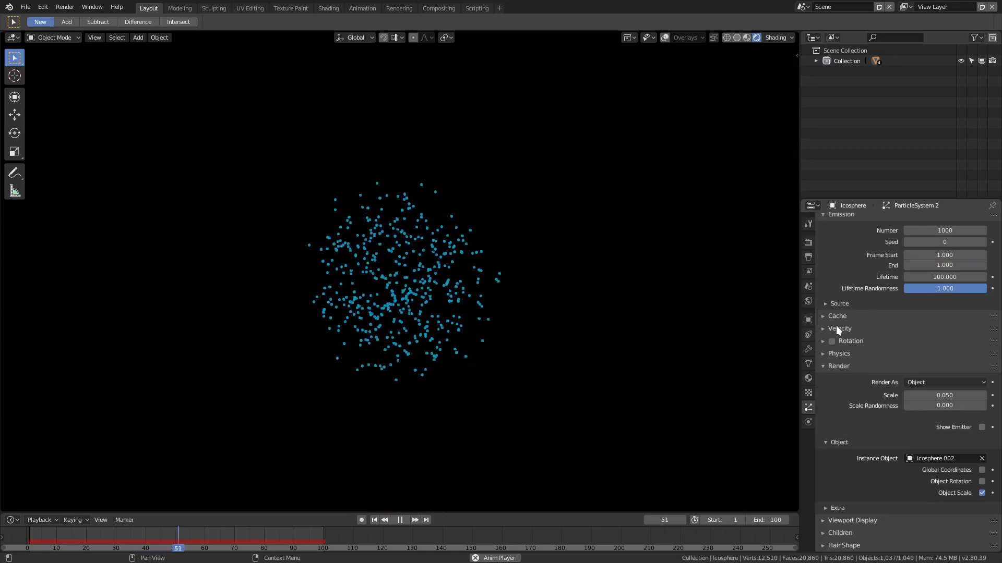
pyautogui.click(836, 330)
pyautogui.moveTo(922, 343); pyautogui.dragTo(976, 345)
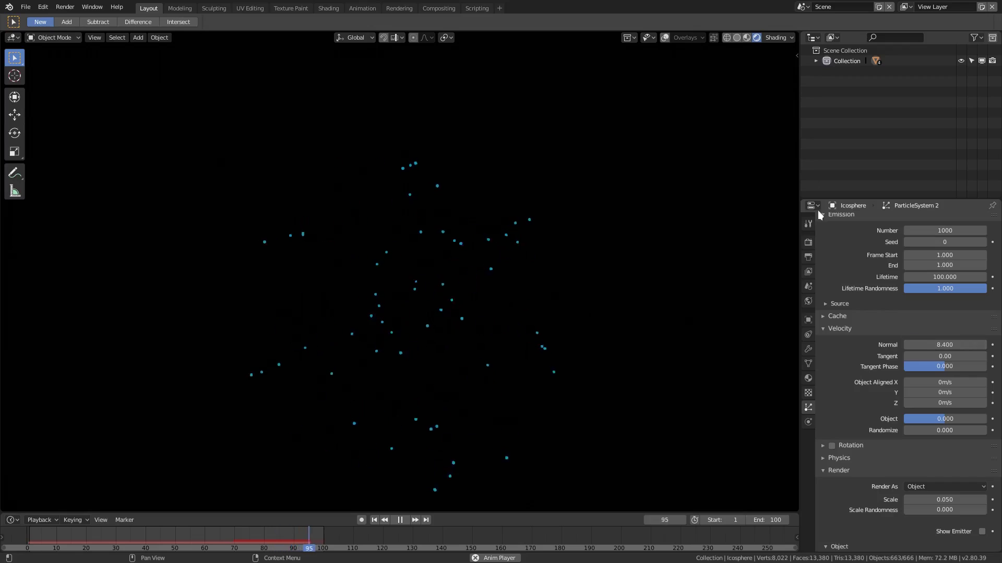
# Set the blue particle system's normal velocity to 0.23 and its velocity randomization to 0.12
pyautogui.scroll(5, 845, 292)
pyautogui.click(872, 223)
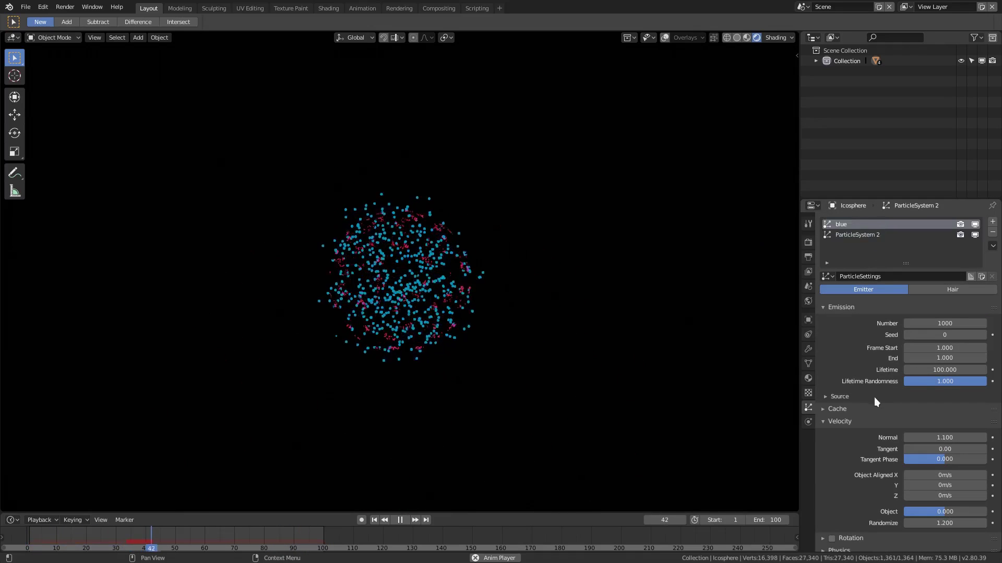
pyautogui.scroll(-4, 871, 400)
pyautogui.scroll(-8, 866, 396)
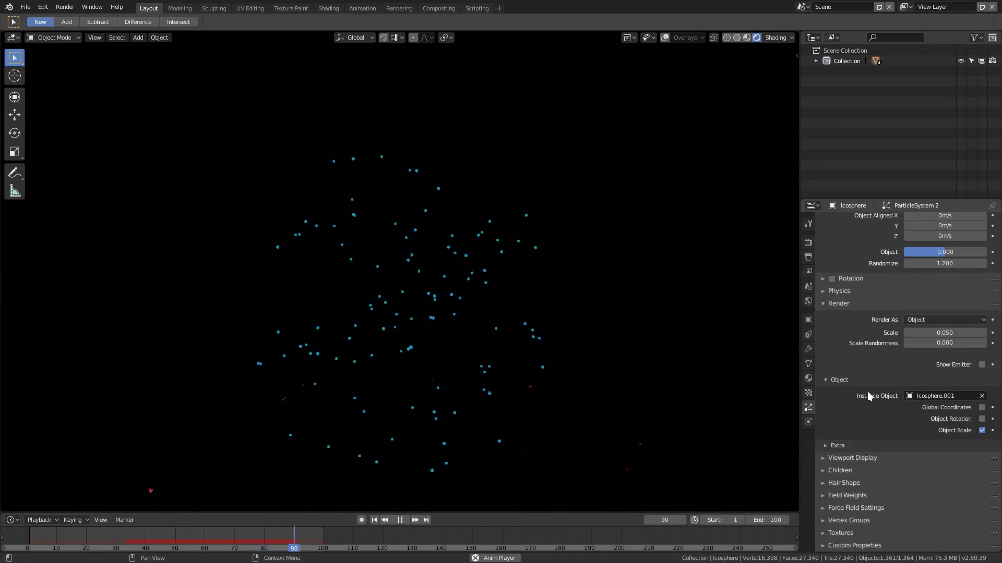
pyautogui.scroll(6, 890, 353)
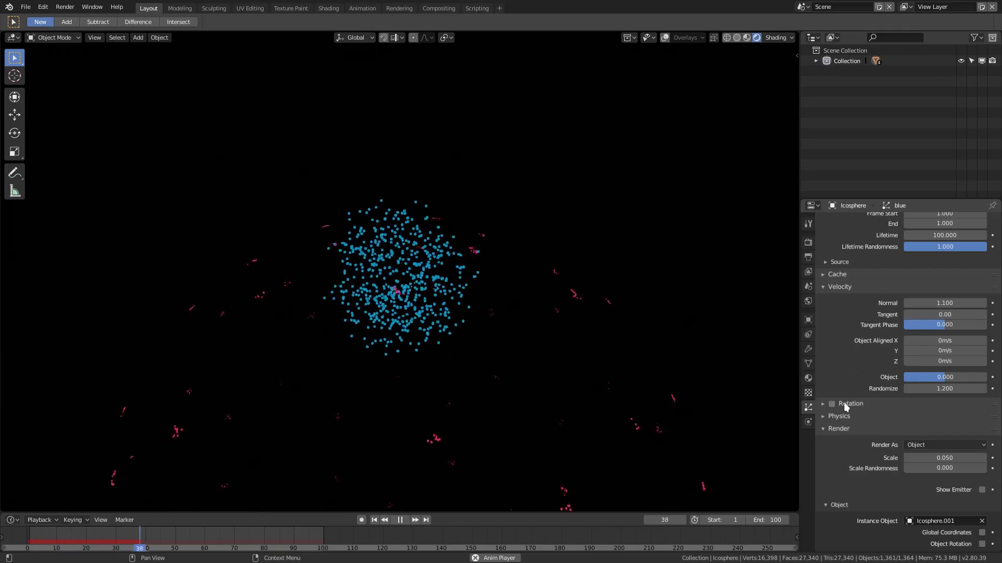
pyautogui.scroll(-5, 855, 396)
pyautogui.scroll(4, 855, 396)
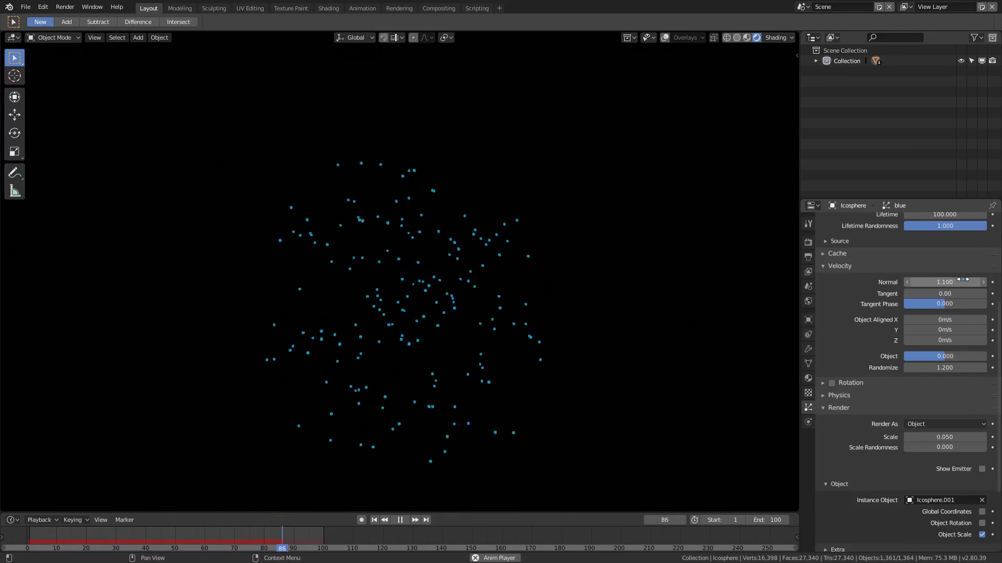
pyautogui.moveTo(967, 280); pyautogui.dragTo(926, 280)
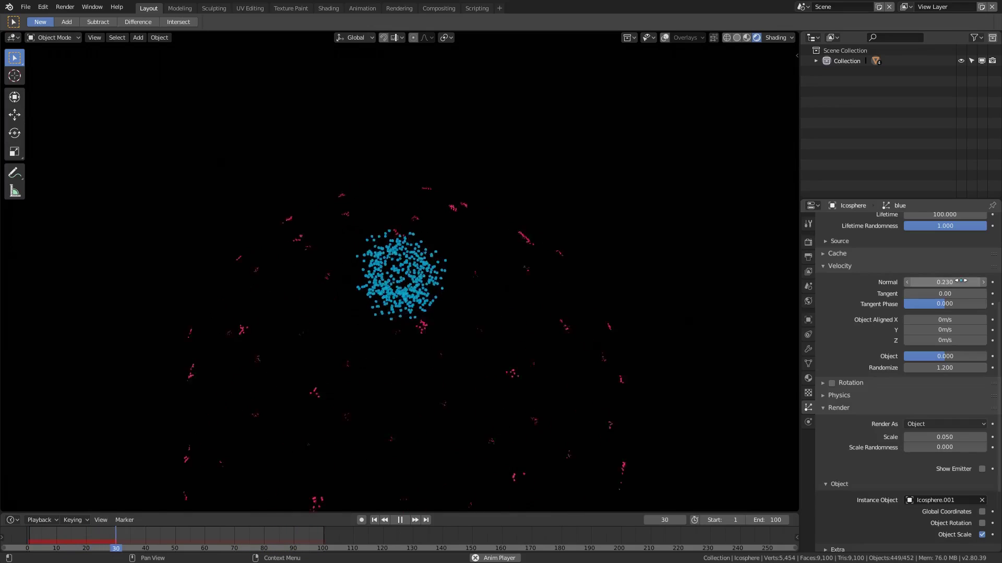
pyautogui.moveTo(962, 368); pyautogui.dragTo(957, 368)
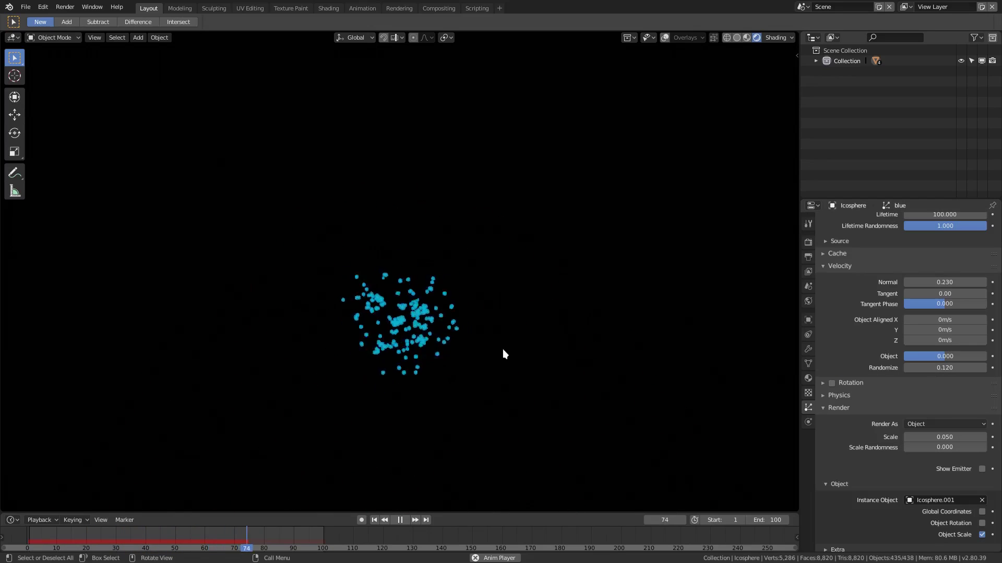
# Set the gravity field weight of the second particle system to 0.248
pyautogui.scroll(4, 966, 331)
pyautogui.scroll(1, 966, 331)
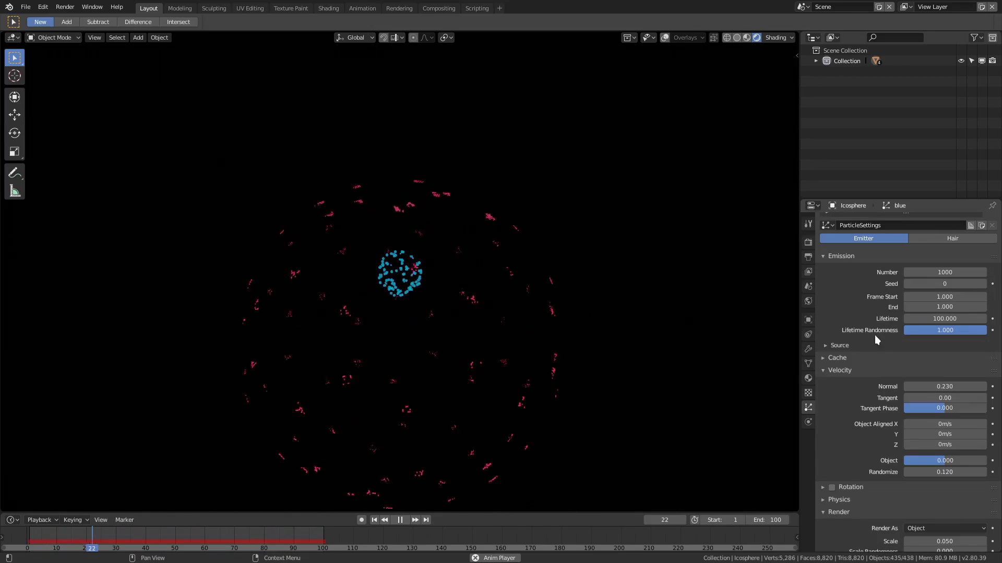
pyautogui.scroll(-9, 958, 408)
pyautogui.scroll(10, 896, 279)
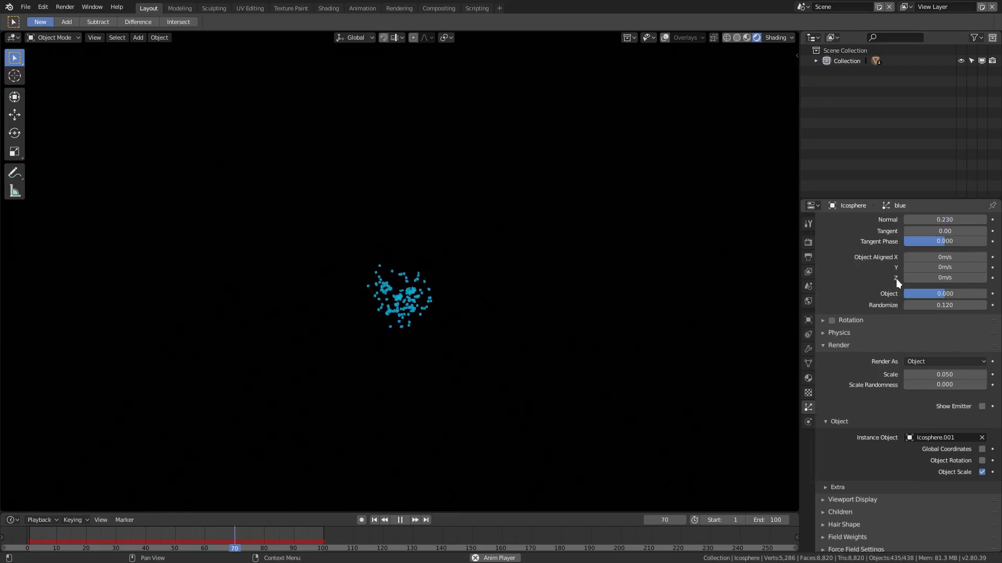
pyautogui.scroll(1, 887, 256)
pyautogui.click(878, 238)
pyautogui.scroll(-4, 918, 296)
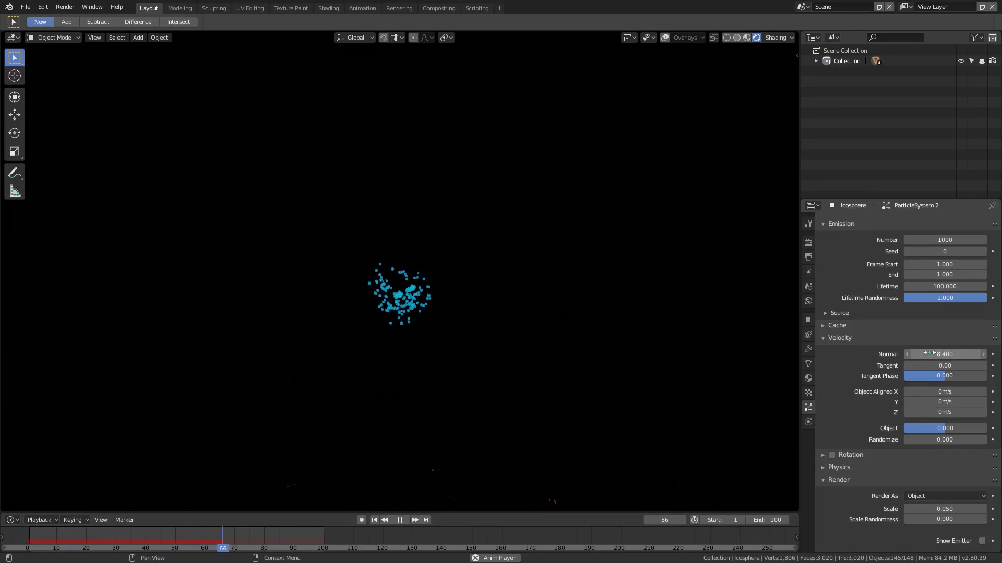
pyautogui.scroll(-8, 858, 448)
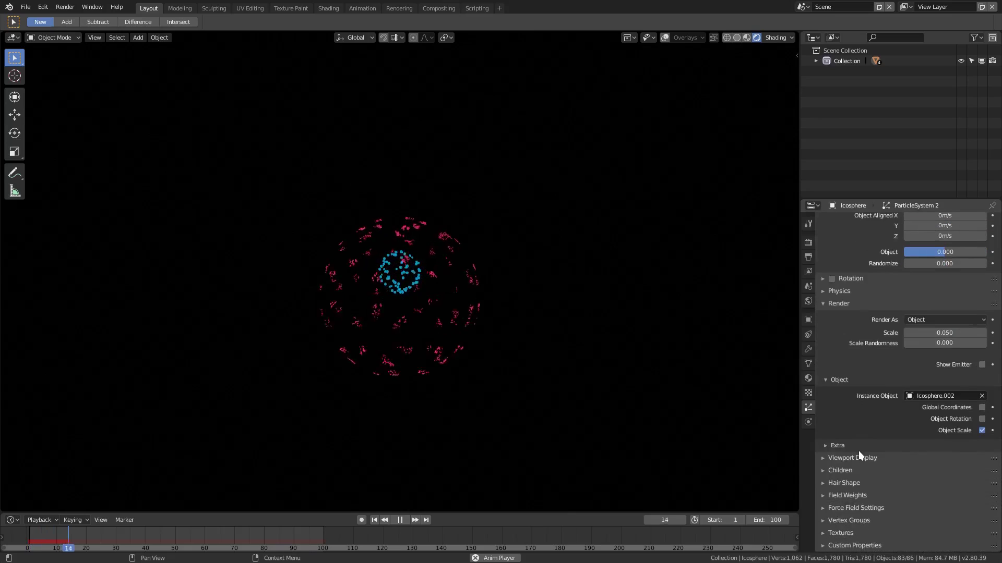
pyautogui.click(846, 495)
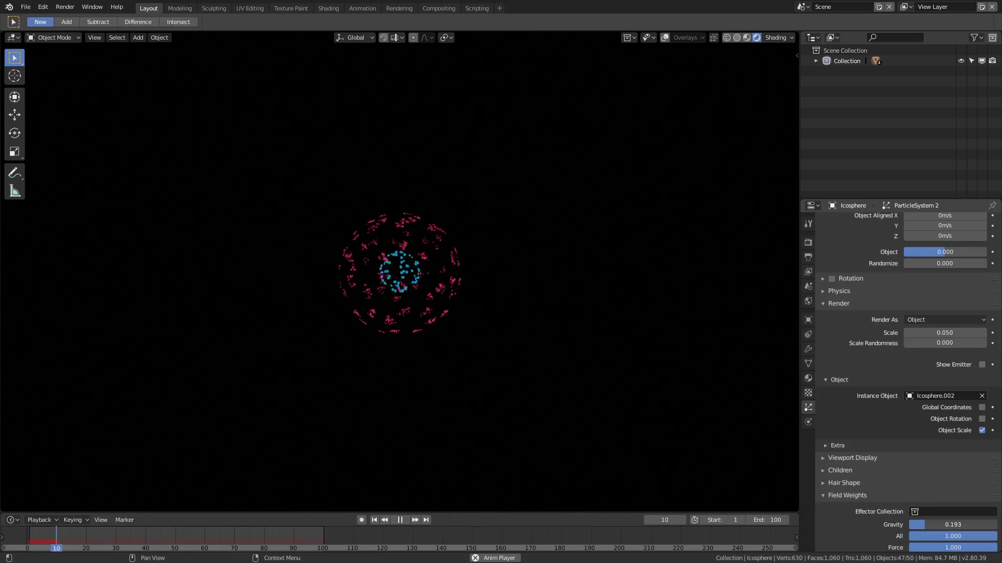
pyautogui.moveTo(925, 525); pyautogui.dragTo(929, 525)
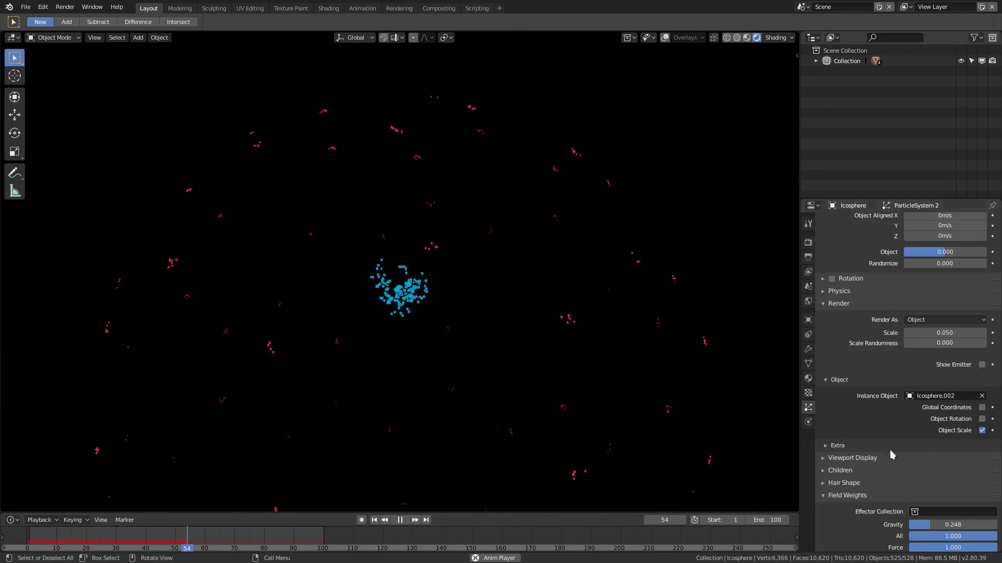
# Set the second particle system's normal velocity to 2.6 and its velocity randomization to 0.18
pyautogui.scroll(2, 874, 453)
pyautogui.scroll(3, 897, 396)
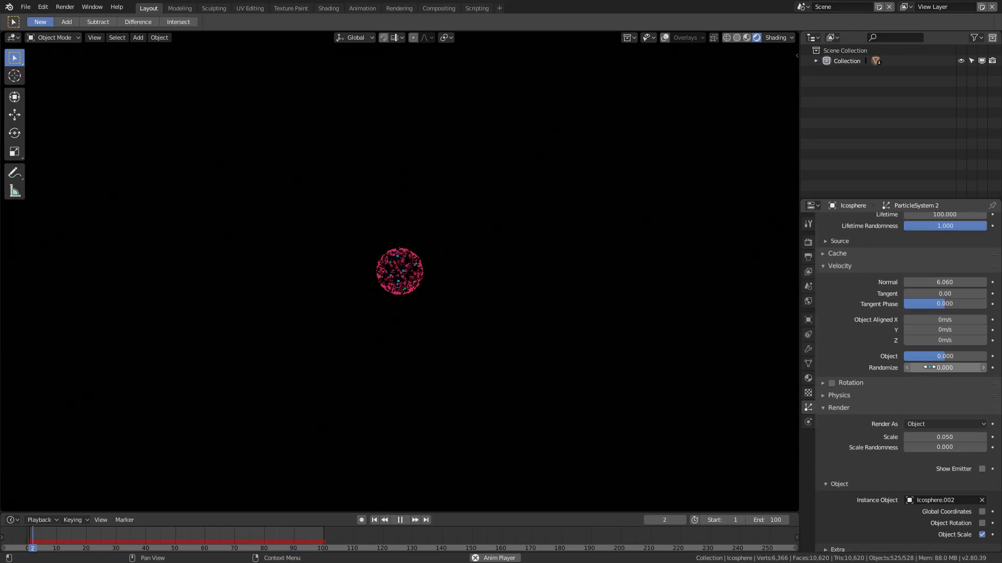
pyautogui.moveTo(929, 367); pyautogui.dragTo(940, 368)
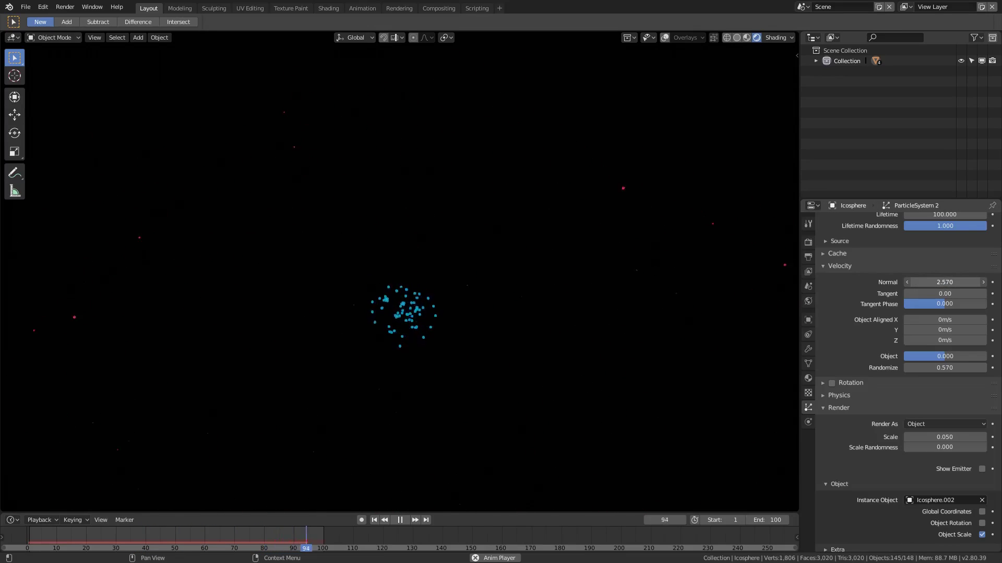
pyautogui.moveTo(944, 283); pyautogui.dragTo(955, 282)
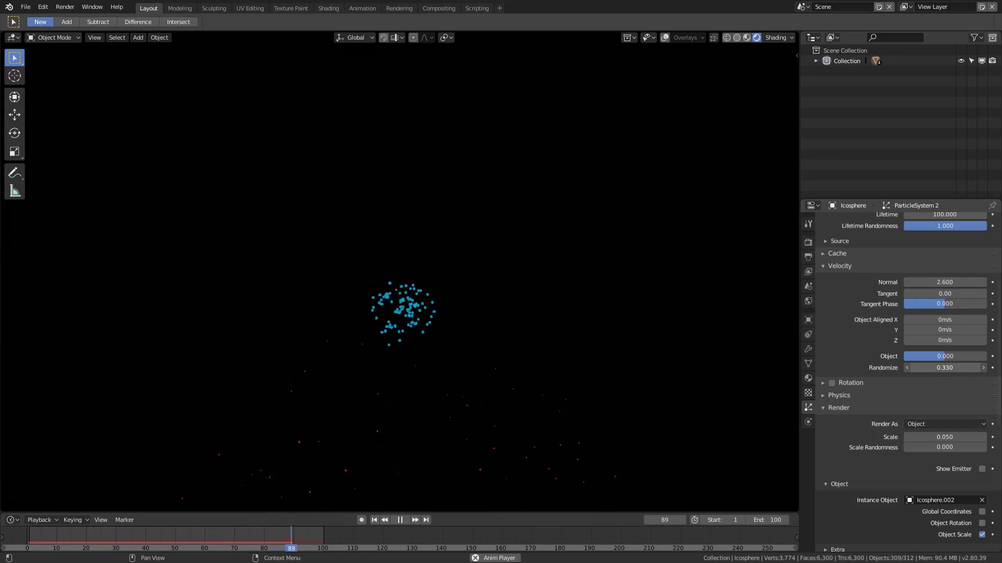
# Reduce the second particle system's gravity field weight to 0.13
pyautogui.scroll(-8, 948, 415)
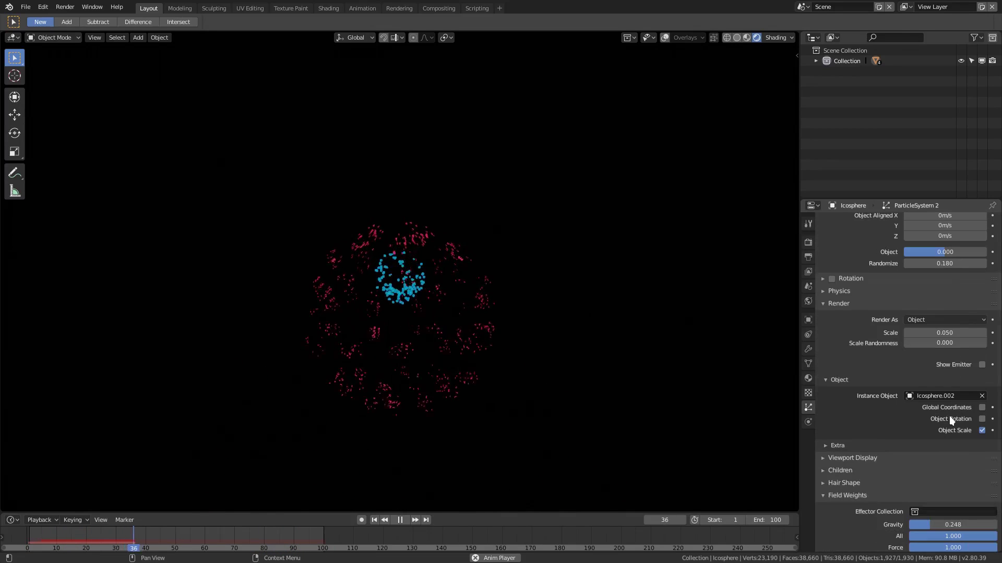
pyautogui.moveTo(946, 462); pyautogui.dragTo(959, 463)
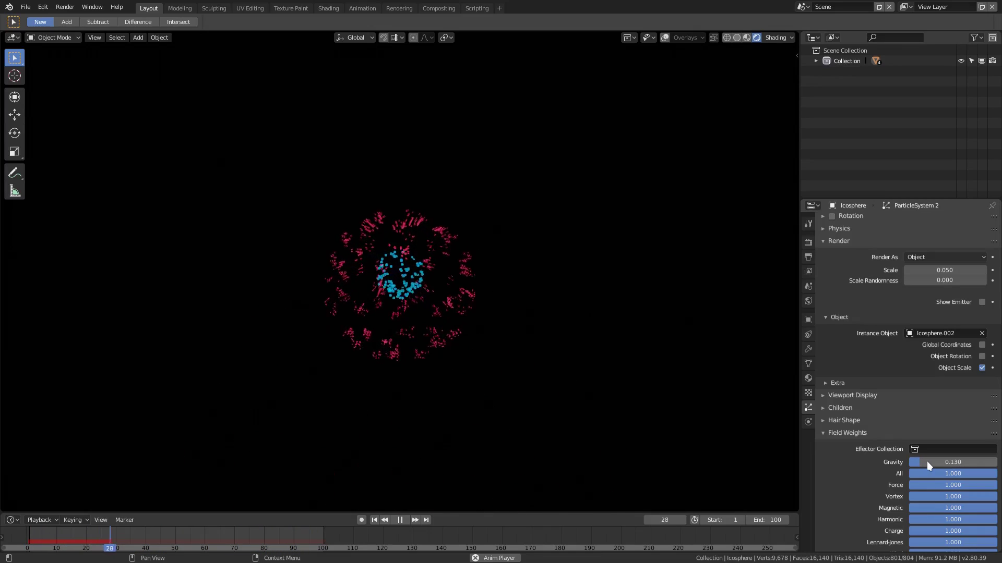
pyautogui.scroll(5, 953, 453)
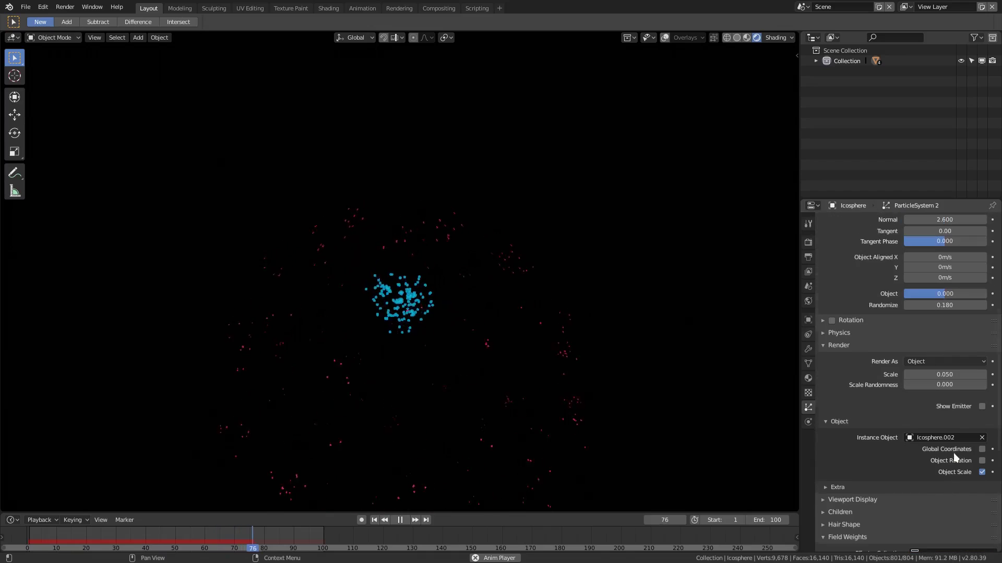
# Collapse the second particle system's Field Weights, Object and Render settings and review its emission and velocity values
pyautogui.click(853, 536)
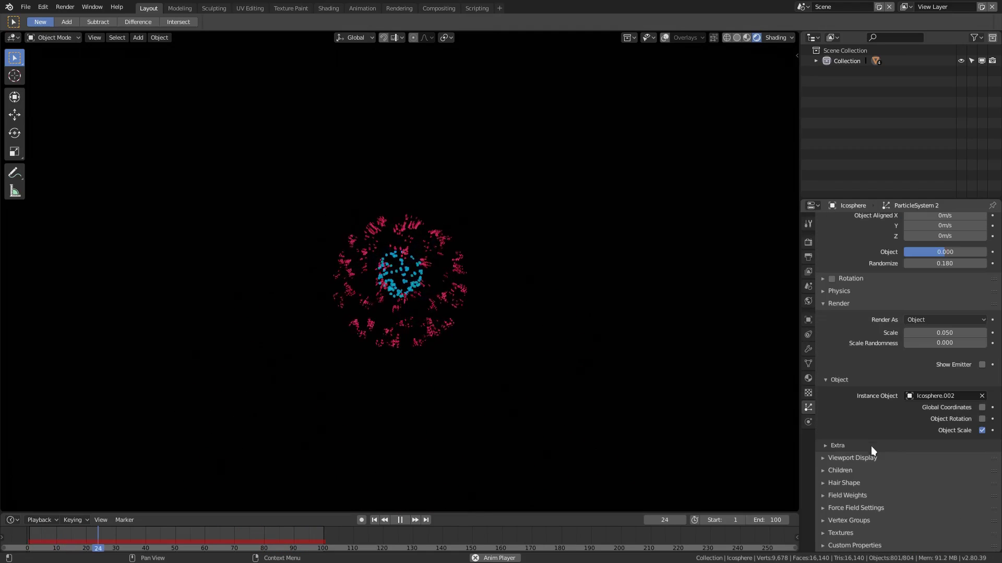
pyautogui.click(844, 380)
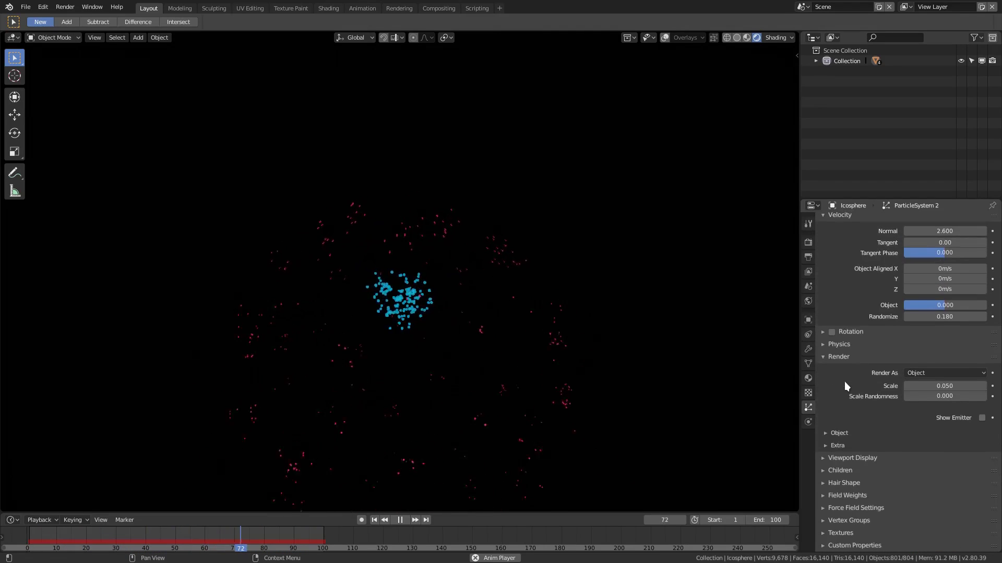
pyautogui.scroll(10, 843, 359)
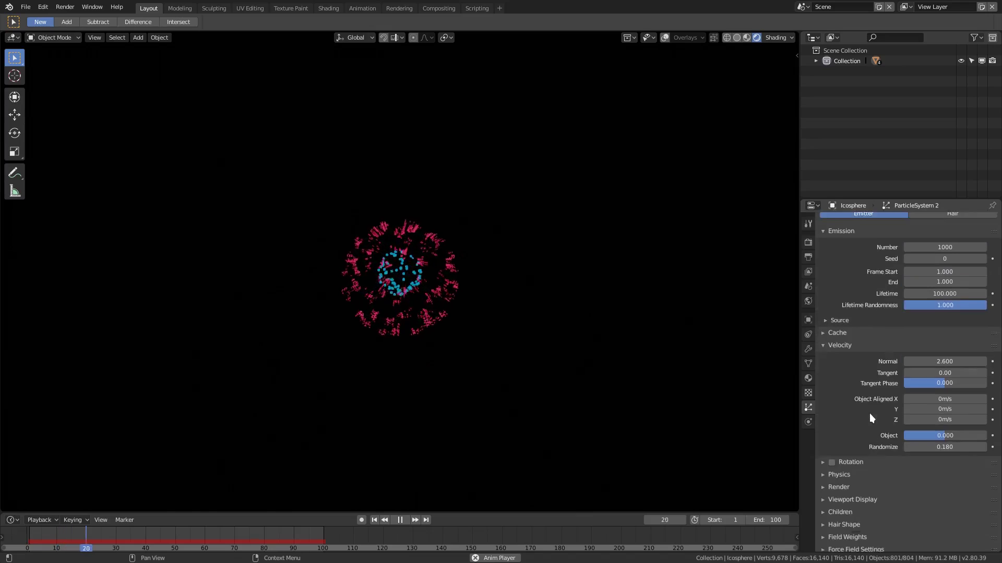
pyautogui.scroll(-1, 870, 415)
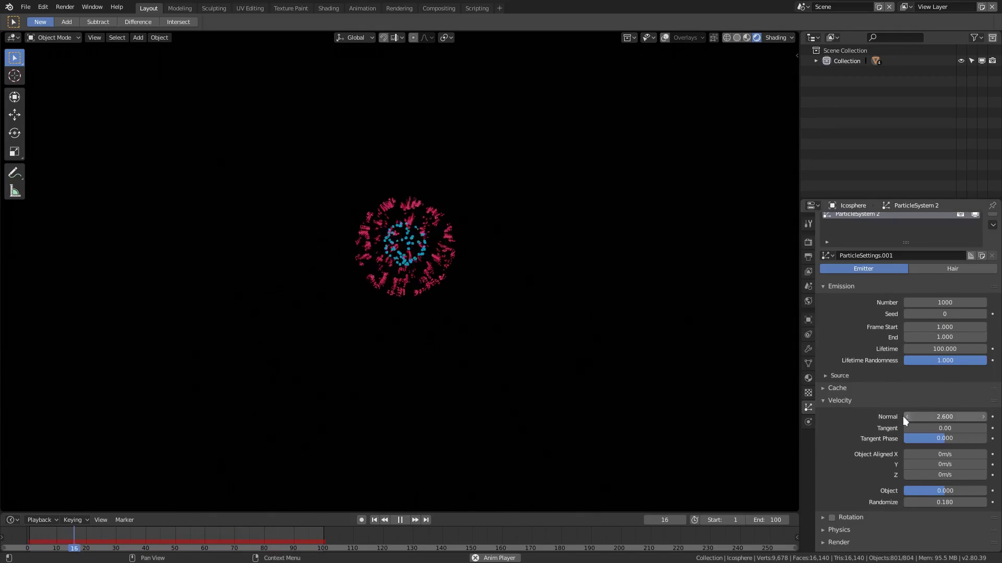
pyautogui.scroll(-5, 854, 407)
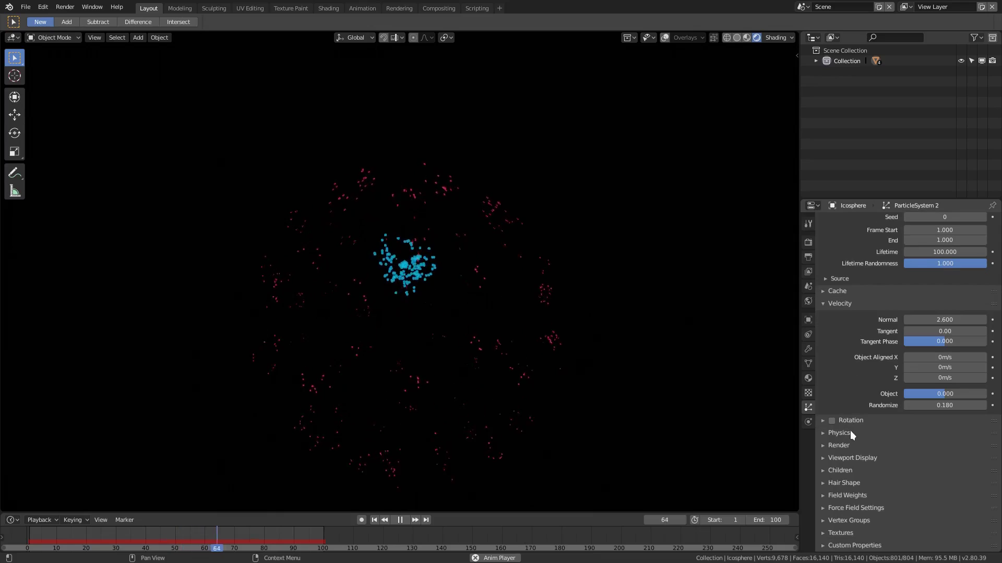
# Set the second particle system's physics forces to Brownian 5.44, Drag 0.205 and Damp 0.033
pyautogui.click(840, 433)
pyautogui.scroll(-2, 914, 502)
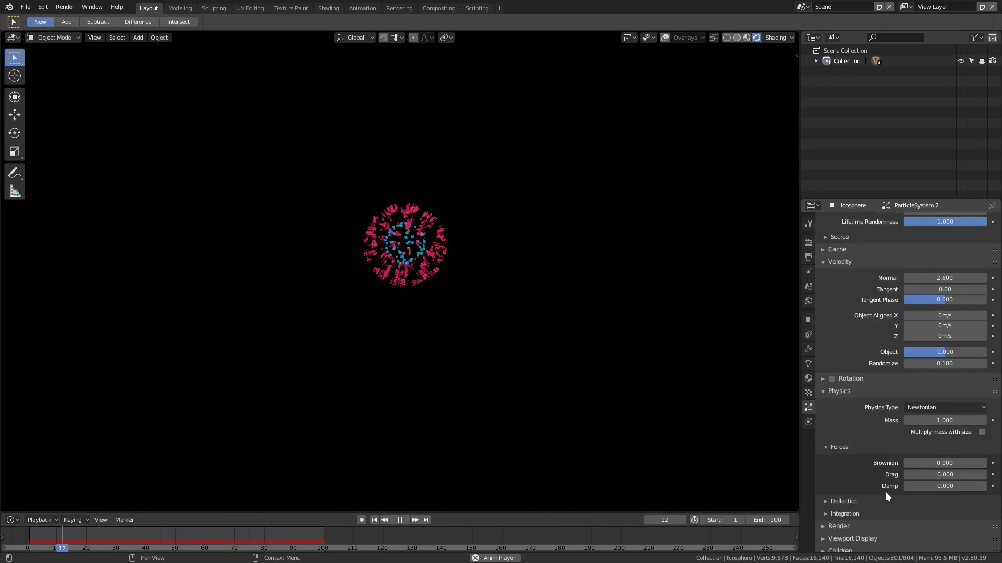
pyautogui.scroll(-2, 884, 493)
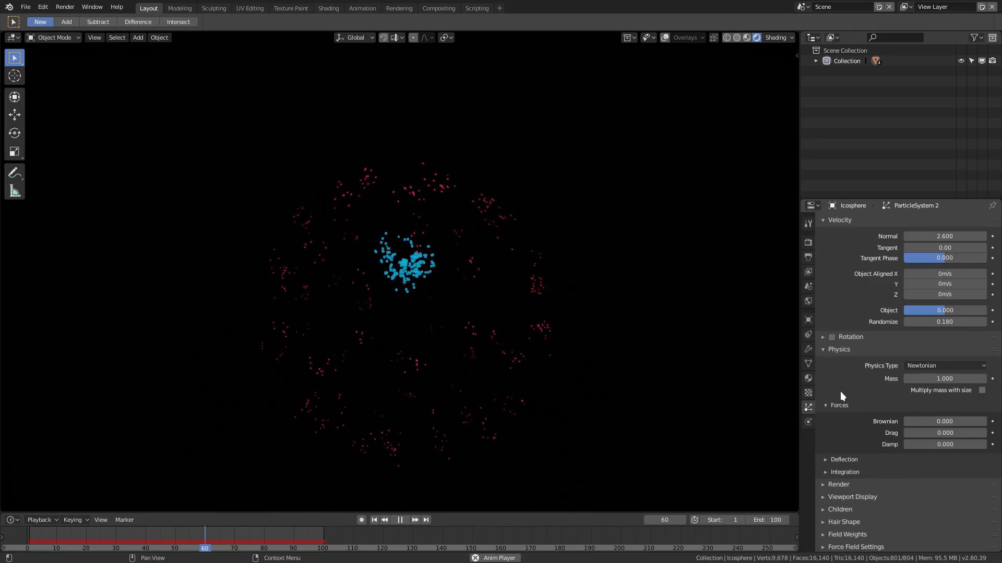
pyautogui.moveTo(936, 421)
pyautogui.mouseDown()
pyautogui.moveTo(999, 422)
pyautogui.moveTo(938, 433)
pyautogui.mouseUp()
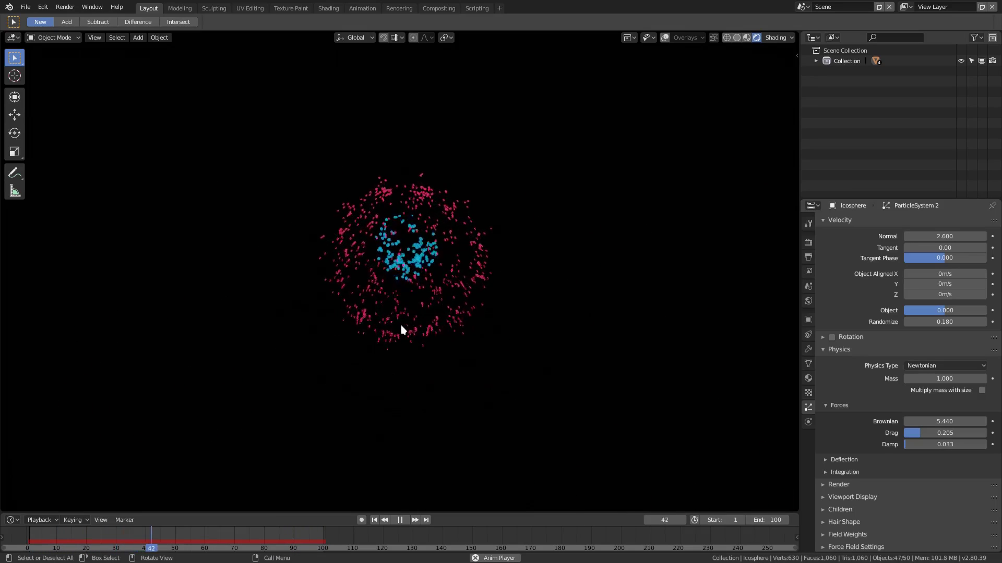
# Name the second particle system pink and add a third one named yellow that emits 5000 particles
pyautogui.scroll(10, 900, 326)
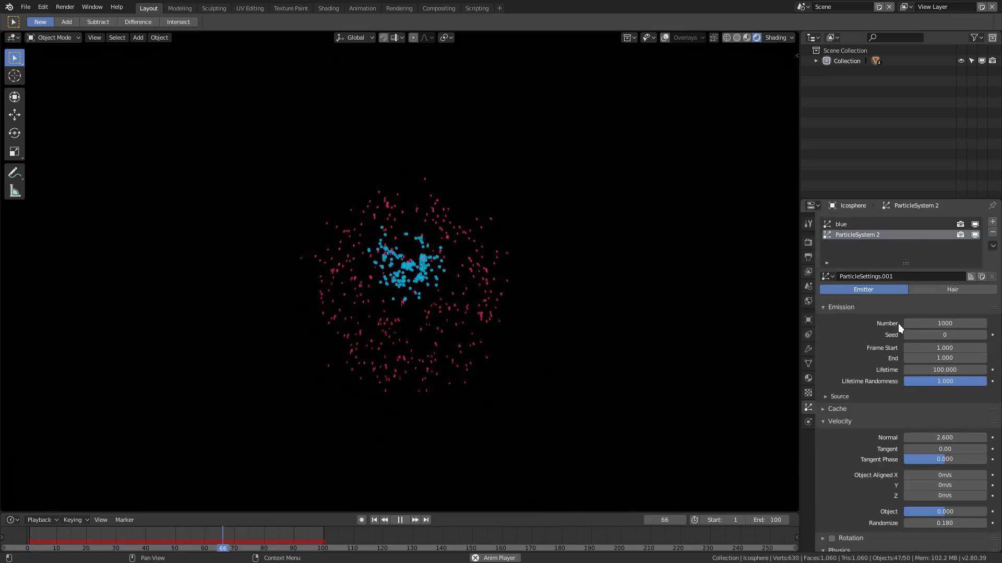
pyautogui.click(992, 223)
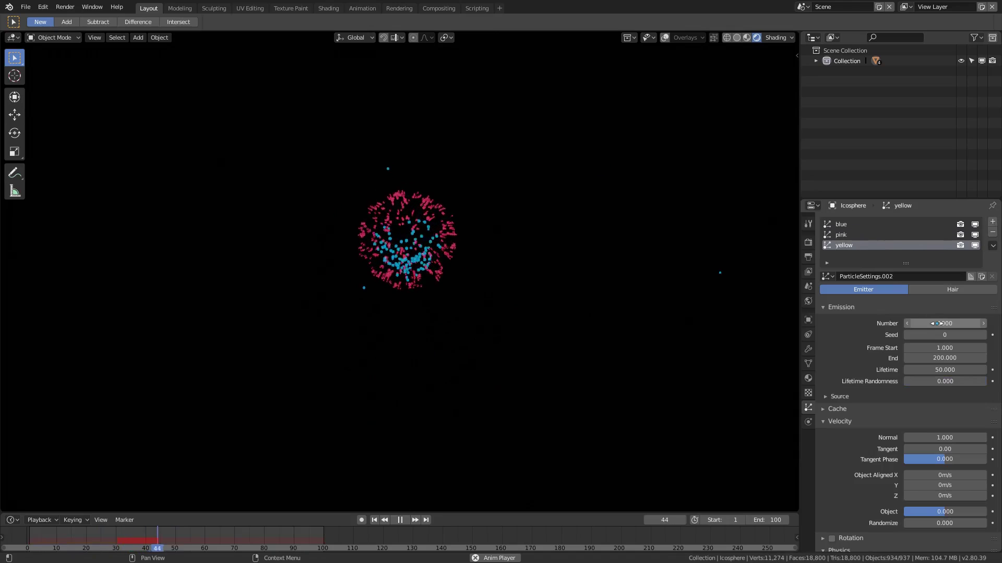
pyautogui.click(939, 324)
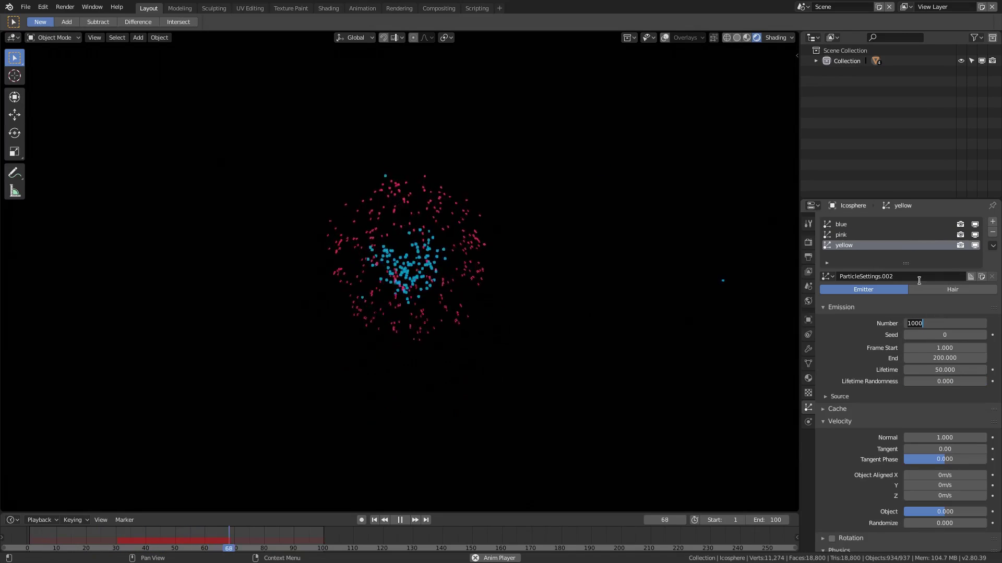
pyautogui.write('5000')
pyautogui.press('Return')
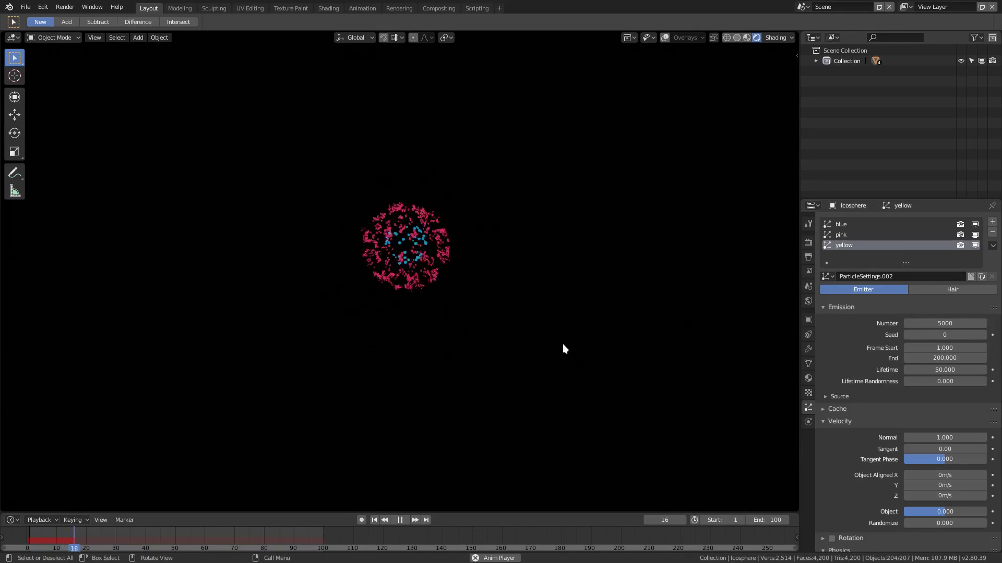
# Render the yellow particle system as Object, using Icosphere.003 as the instance object
pyautogui.scroll(-5, 847, 387)
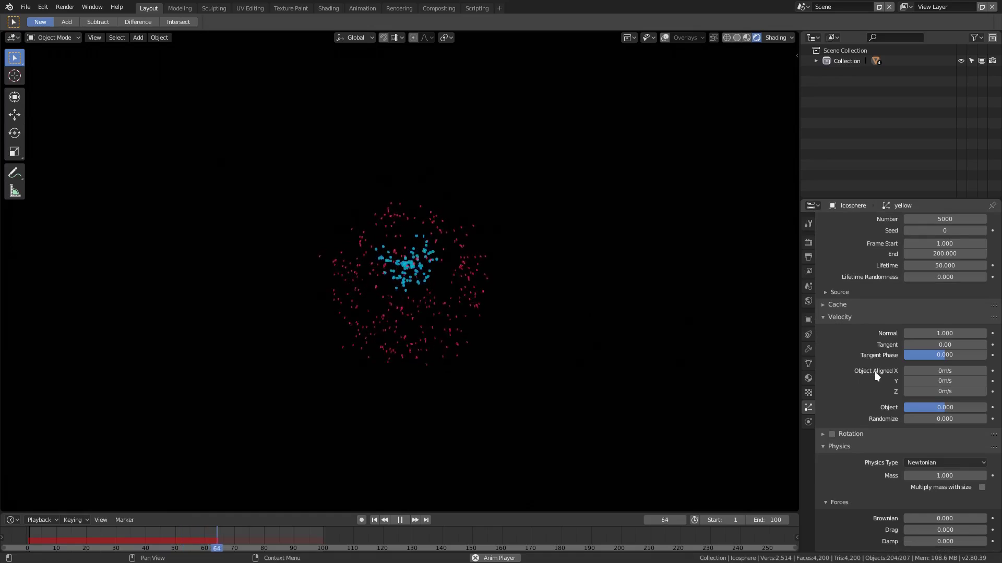
pyautogui.scroll(-3, 874, 371)
pyautogui.scroll(4, 874, 372)
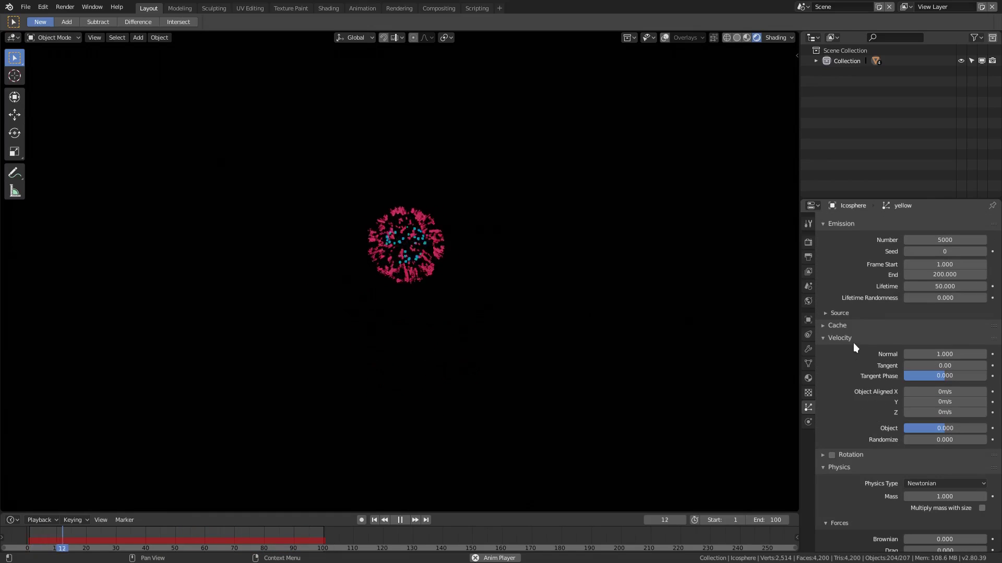
pyautogui.click(853, 339)
pyautogui.click(850, 364)
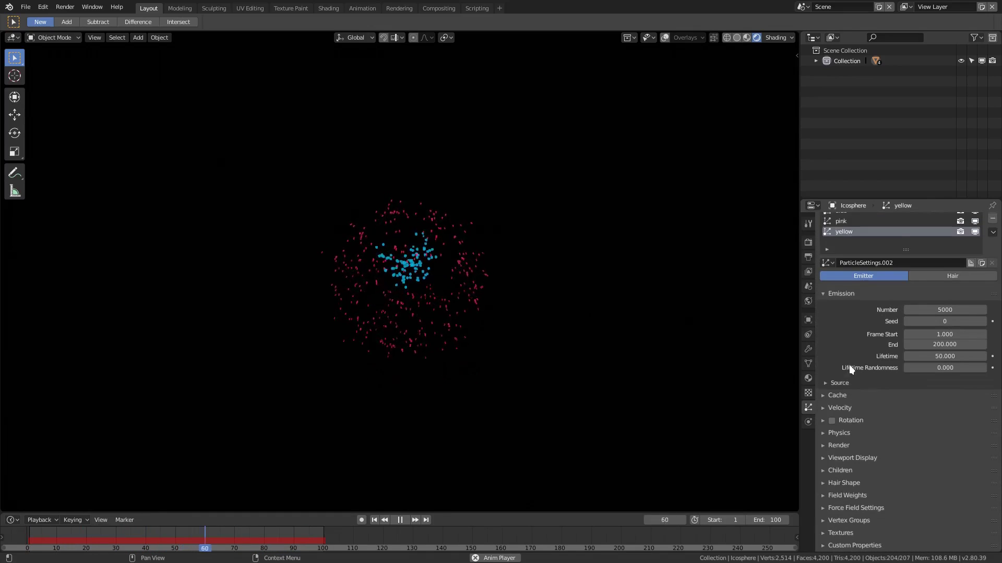
pyautogui.click(840, 446)
pyautogui.scroll(-2, 872, 440)
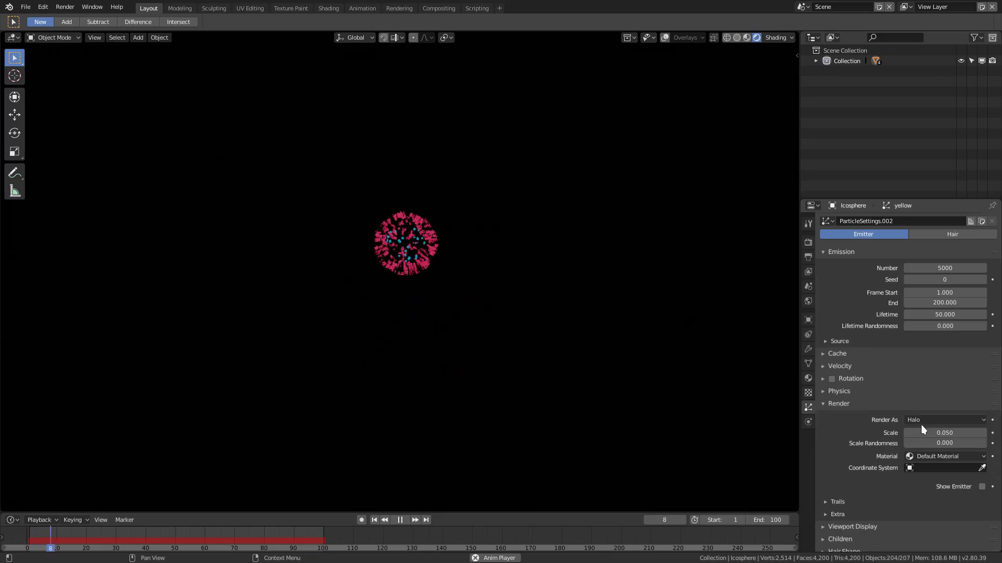
pyautogui.click(922, 424)
pyautogui.click(934, 360)
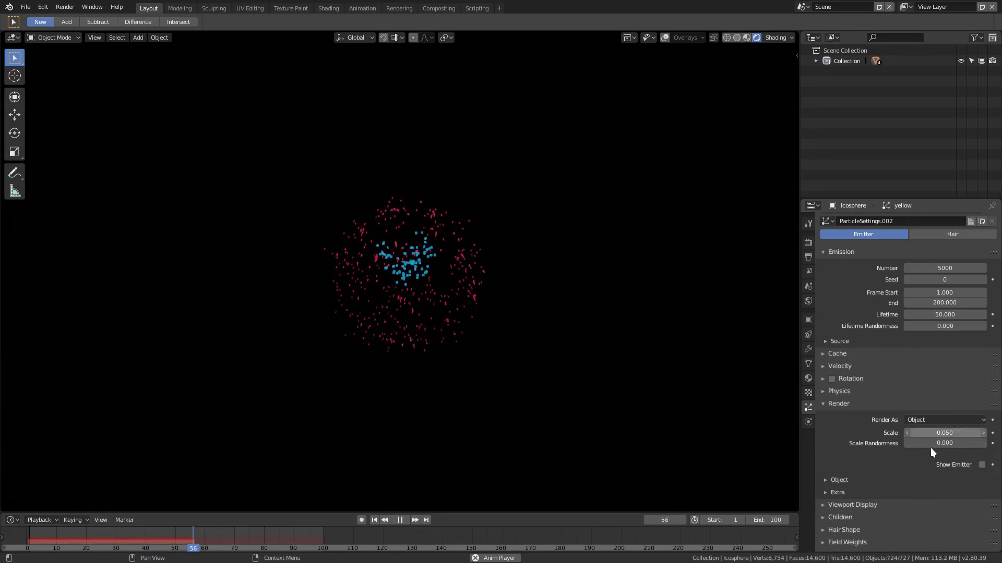
pyautogui.click(844, 479)
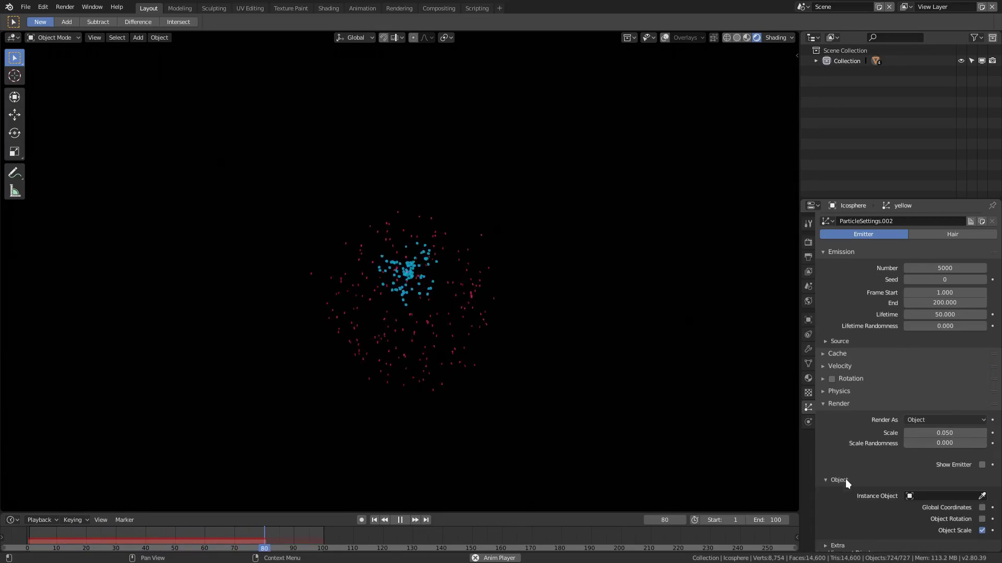
pyautogui.click(942, 496)
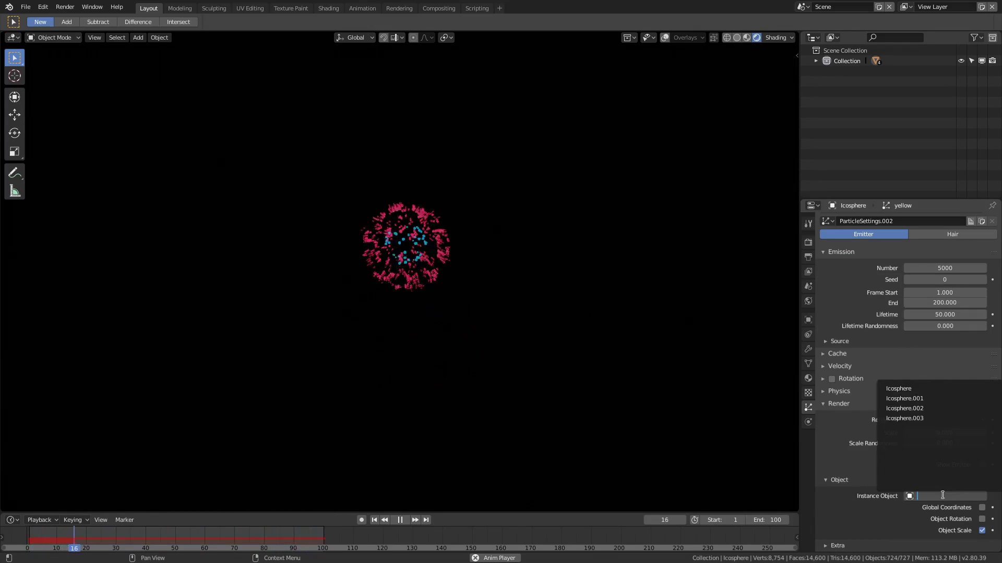
pyautogui.click(919, 418)
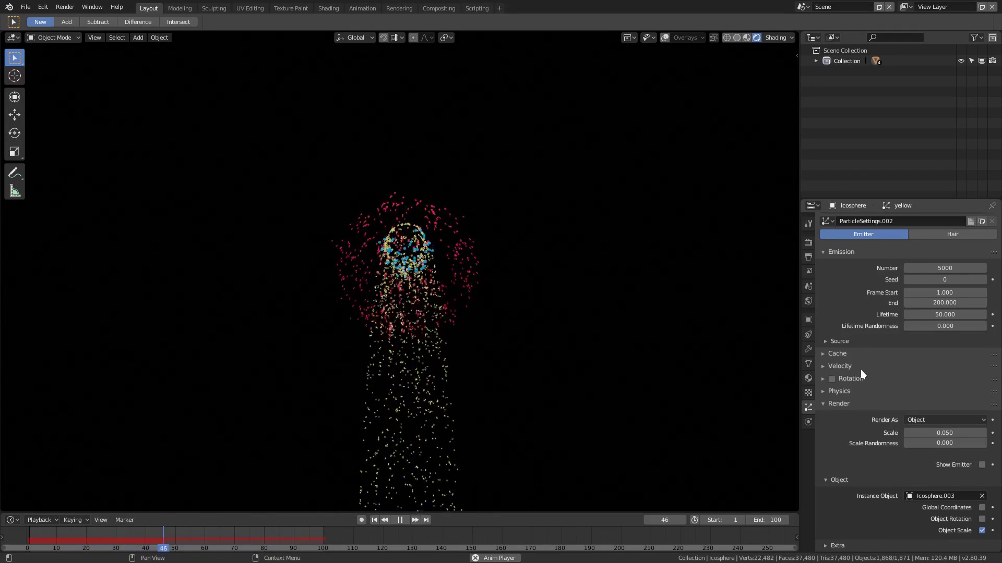
# Set the yellow particle system's emission end frame to 1 and its lifetime to 100
pyautogui.click(835, 404)
pyautogui.click(946, 345)
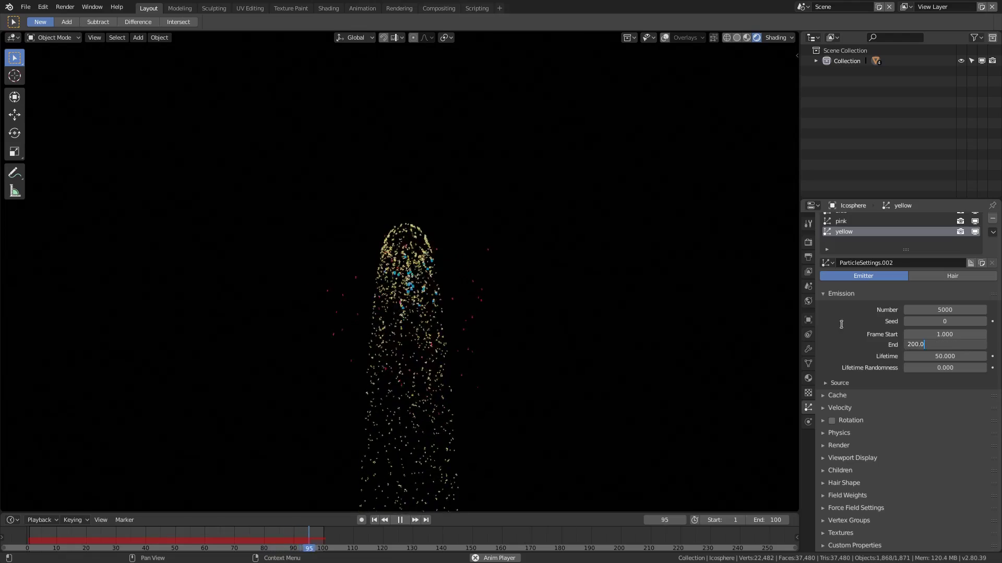
pyautogui.write('1')
pyautogui.press('Return')
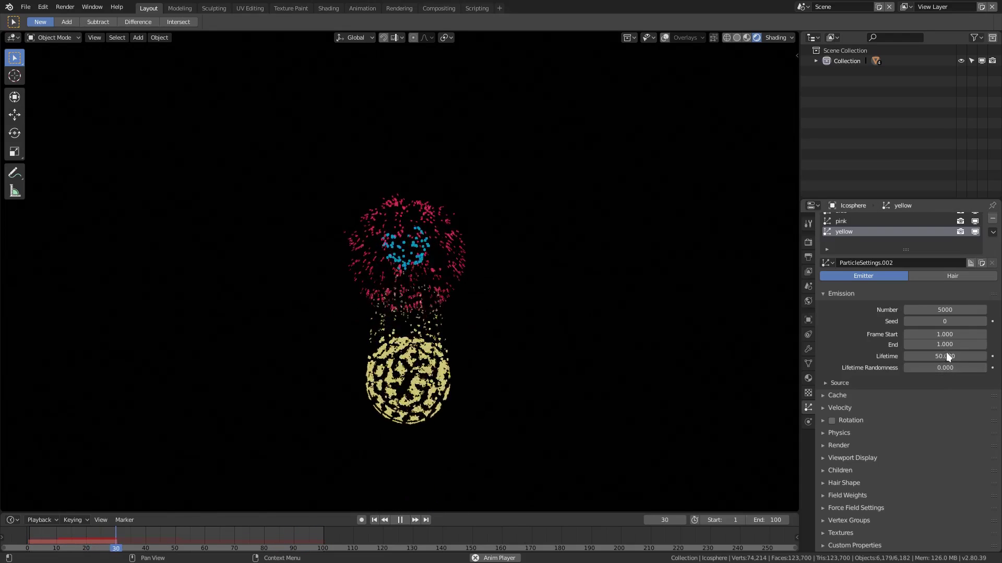
pyautogui.click(946, 354)
pyautogui.write('100')
pyautogui.press('Return')
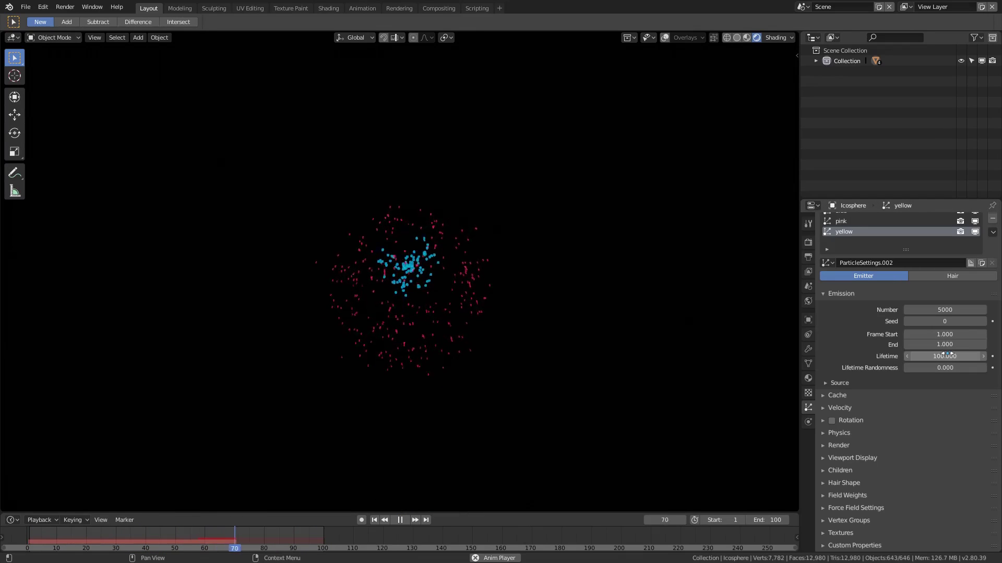
# Set the yellow particle system's lifetime randomness to 1 and its particle number to 2000
pyautogui.click(867, 355)
pyautogui.click(945, 369)
pyautogui.write('1')
pyautogui.press('Return')
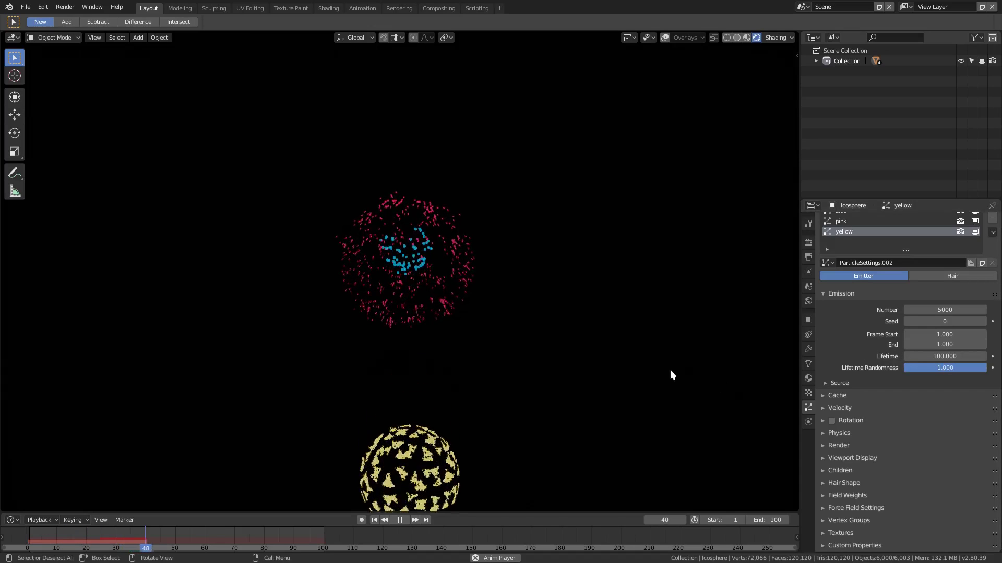
pyautogui.click(952, 310)
pyautogui.write('2000')
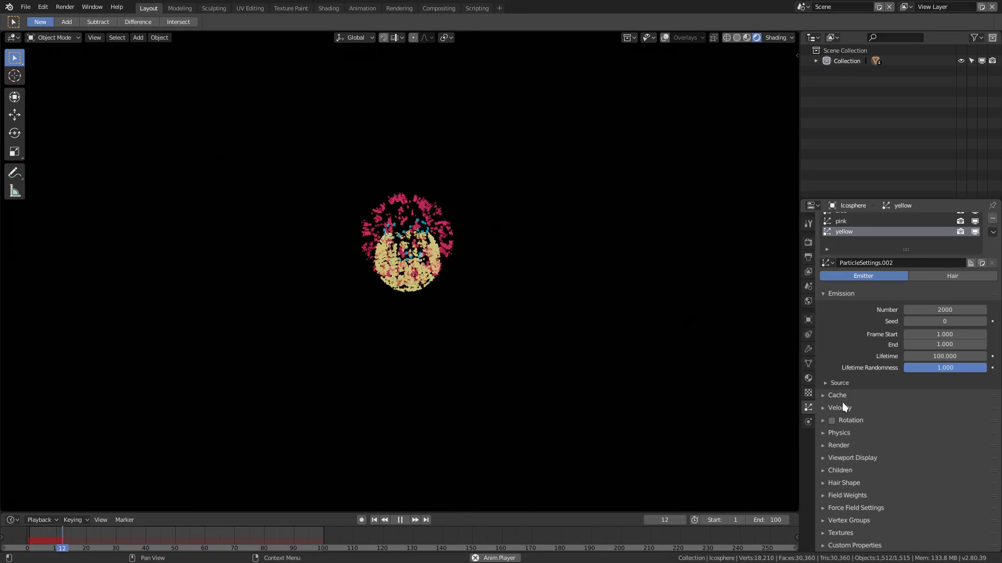
# Reduce the gravity field weight to 0.037 for the yellow particle system and 0.081 for the pink one
pyautogui.click(841, 495)
pyautogui.scroll(-4, 906, 456)
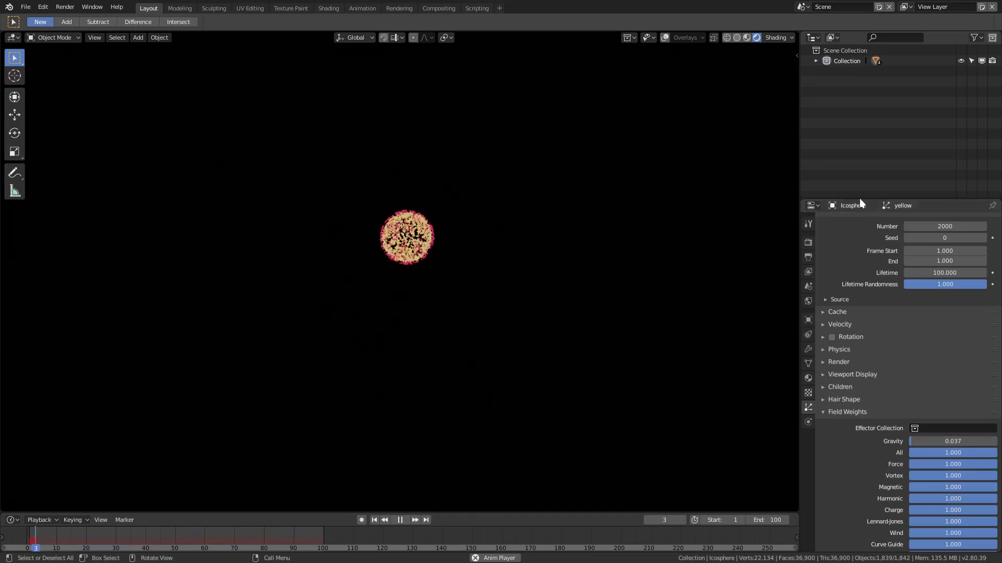
pyautogui.scroll(5, 908, 310)
pyautogui.click(874, 236)
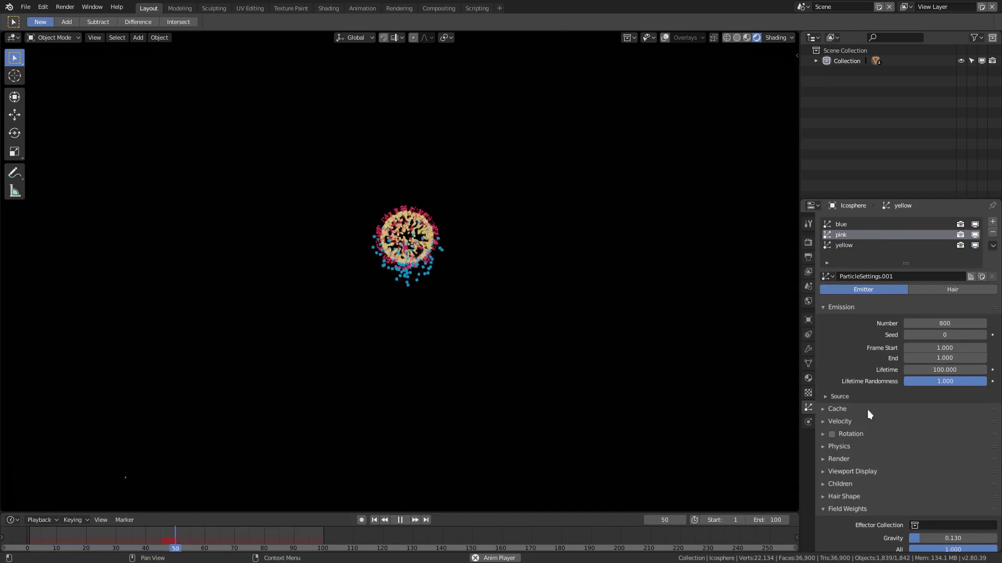
pyautogui.scroll(-5, 868, 412)
pyautogui.scroll(5, 868, 297)
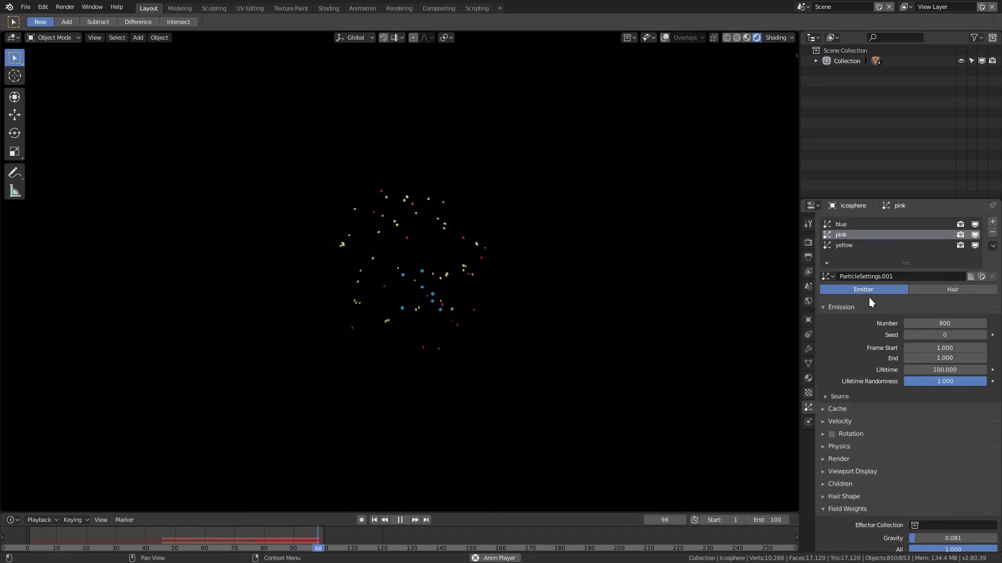
# Set the blue particle system's gravity field weight to 0.031
pyautogui.click(863, 234)
pyautogui.click(840, 224)
pyautogui.scroll(-4, 845, 230)
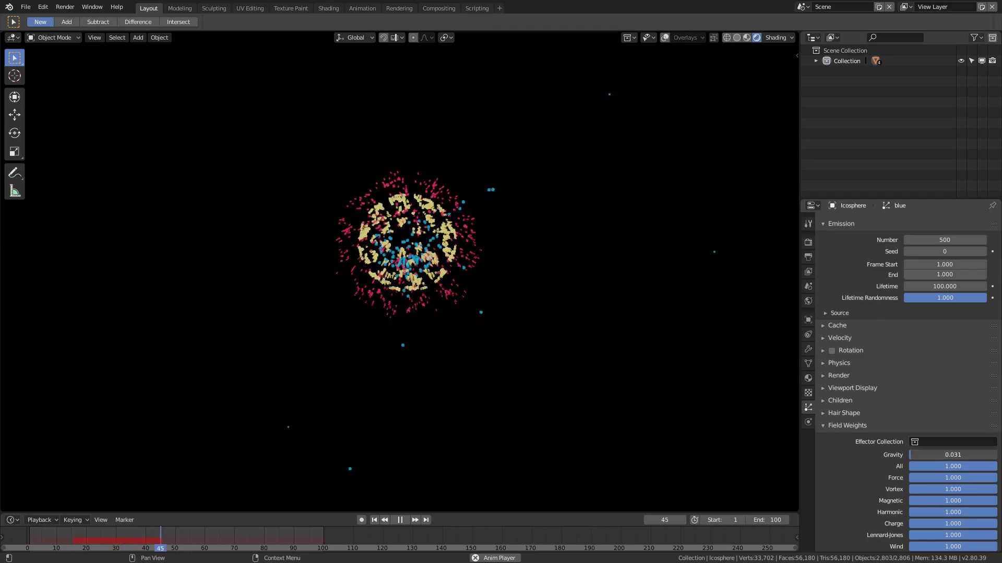
# Set the pink particle system's normal velocity to 3.43 and velocity randomization to 4.37, with particles emitted from Volume
pyautogui.moveTo(943, 354); pyautogui.dragTo(969, 354)
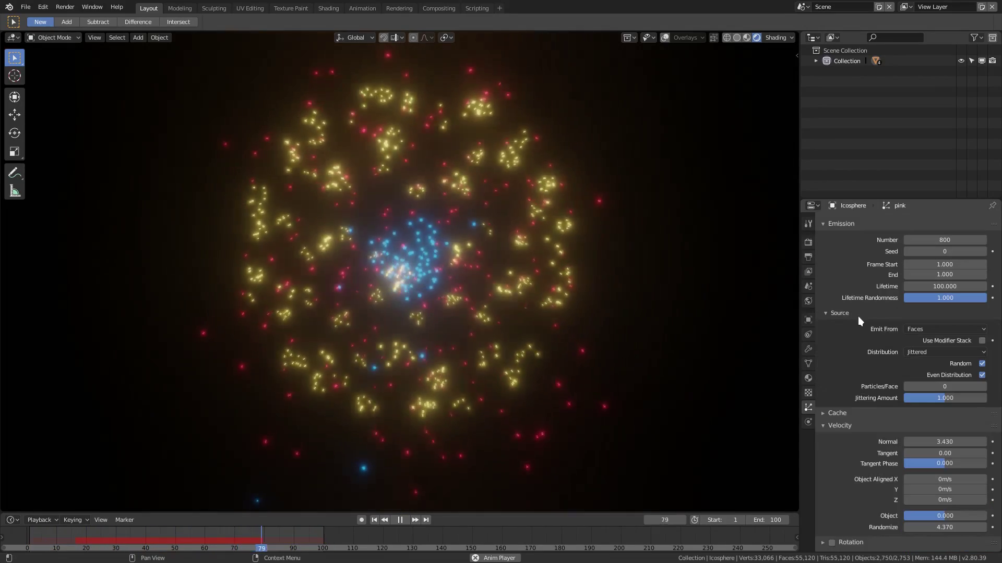
pyautogui.click(923, 329)
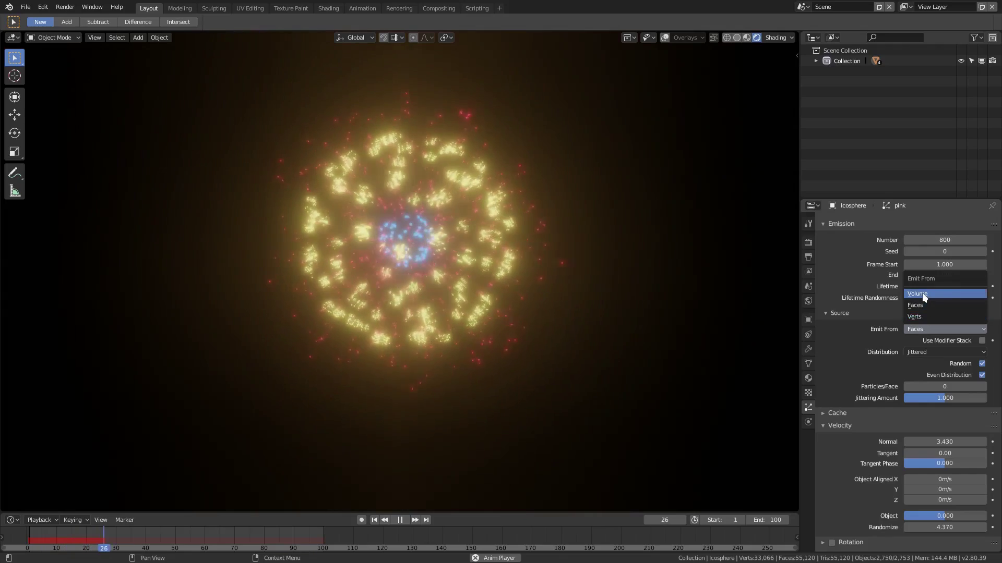
pyautogui.click(934, 293)
# Emit the yellow particle system's sparks from Volume and restart the animation playback from the first frame
pyautogui.scroll(4, 841, 254)
pyautogui.click(843, 247)
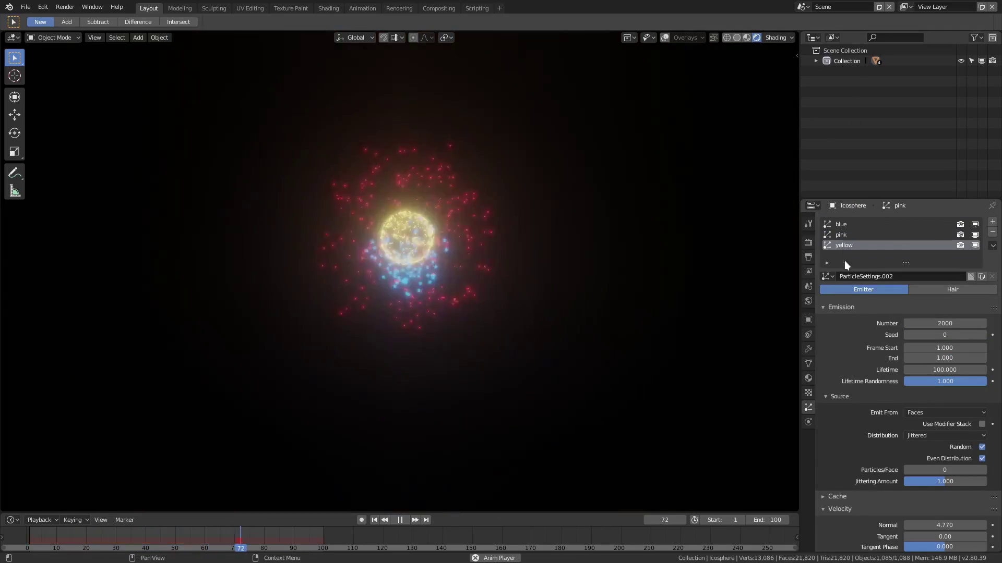
pyautogui.click(922, 412)
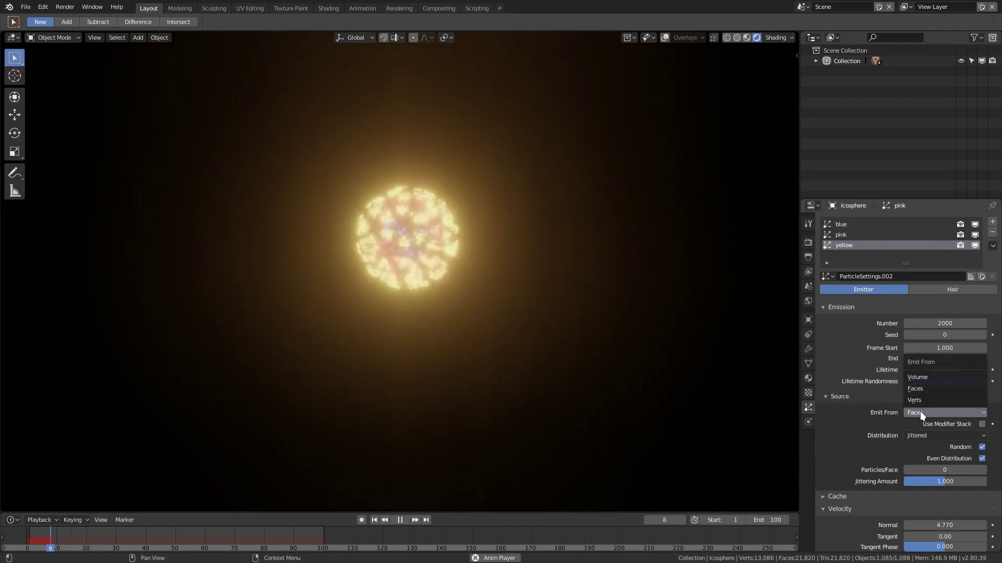
pyautogui.click(926, 377)
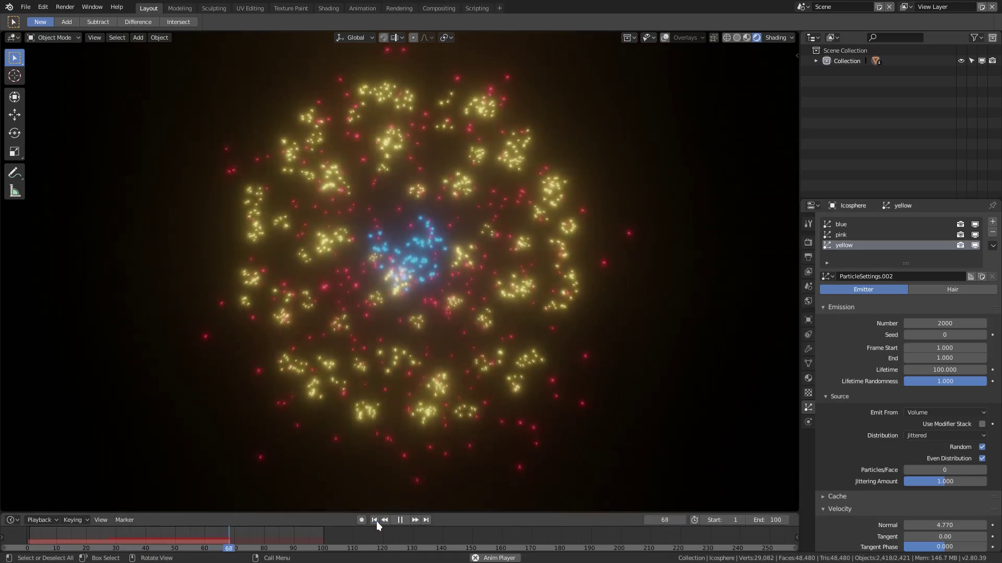
pyautogui.click(376, 520)
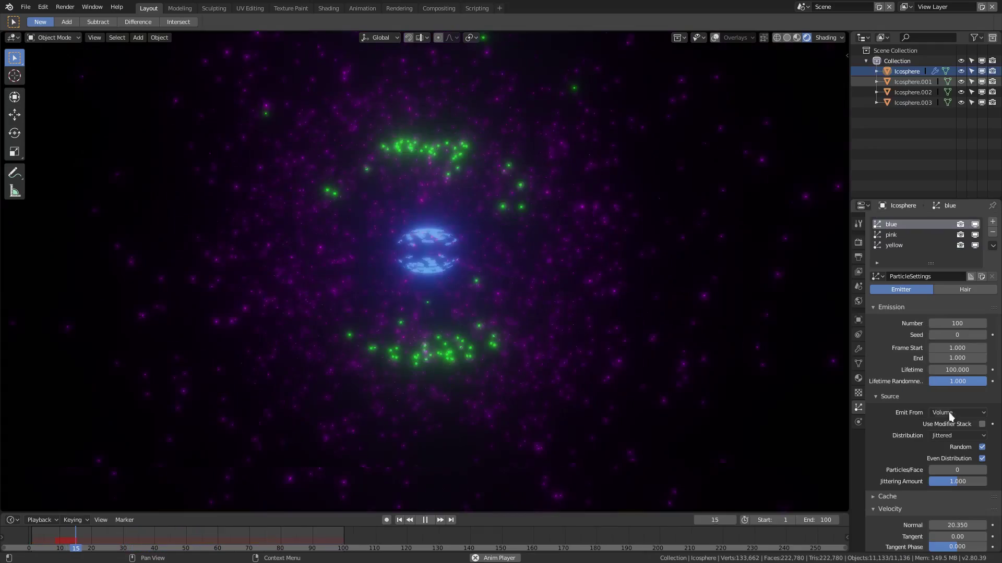
# Change the emission source of both the blue and the yellow particle systems to Verts
pyautogui.click(948, 412)
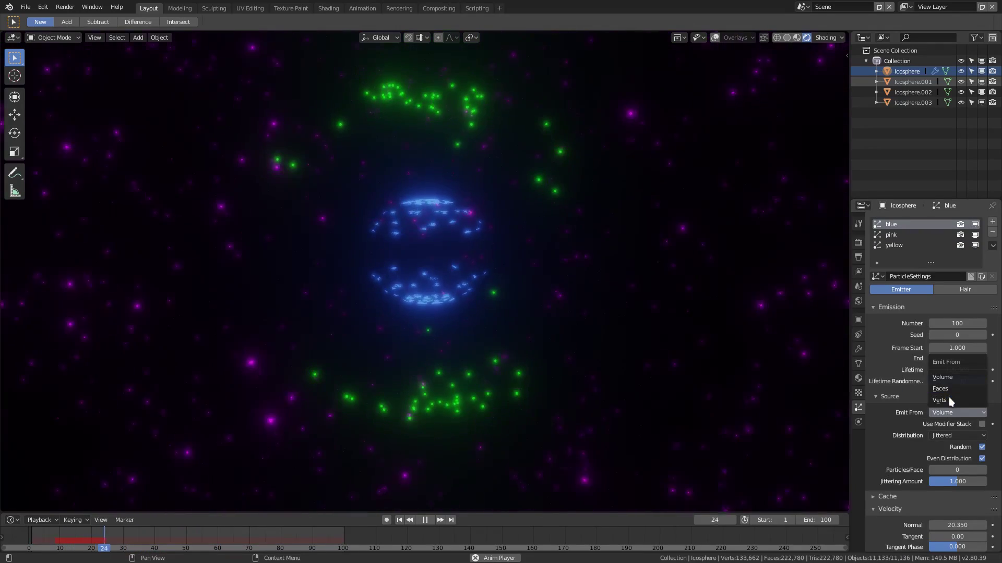
pyautogui.click(949, 397)
pyautogui.click(894, 245)
pyautogui.click(946, 411)
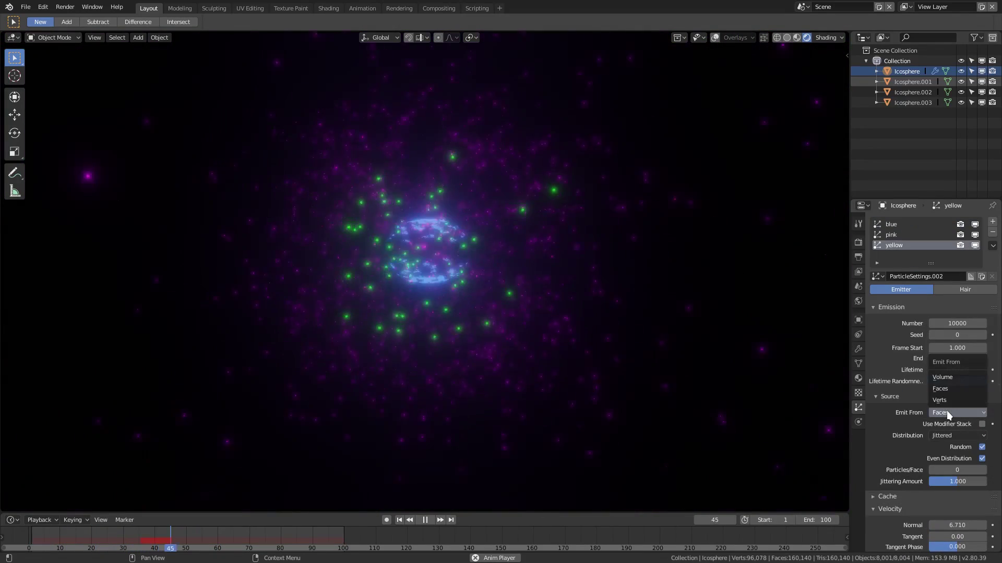
pyautogui.click(943, 396)
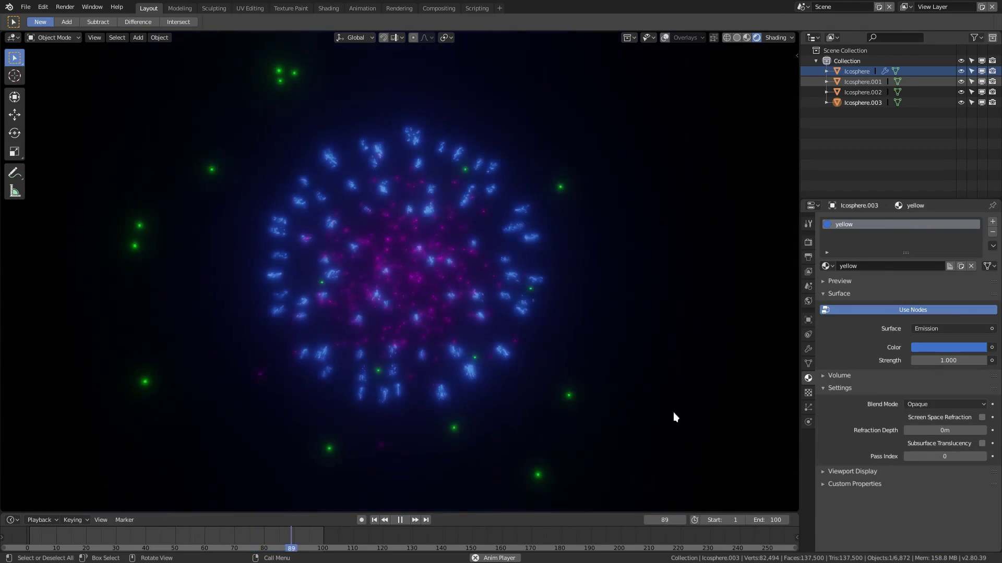
# Widen the 3D viewport and bring up the project file commands
pyautogui.moveTo(796, 439); pyautogui.dragTo(849, 439)
pyautogui.click(25, 7)
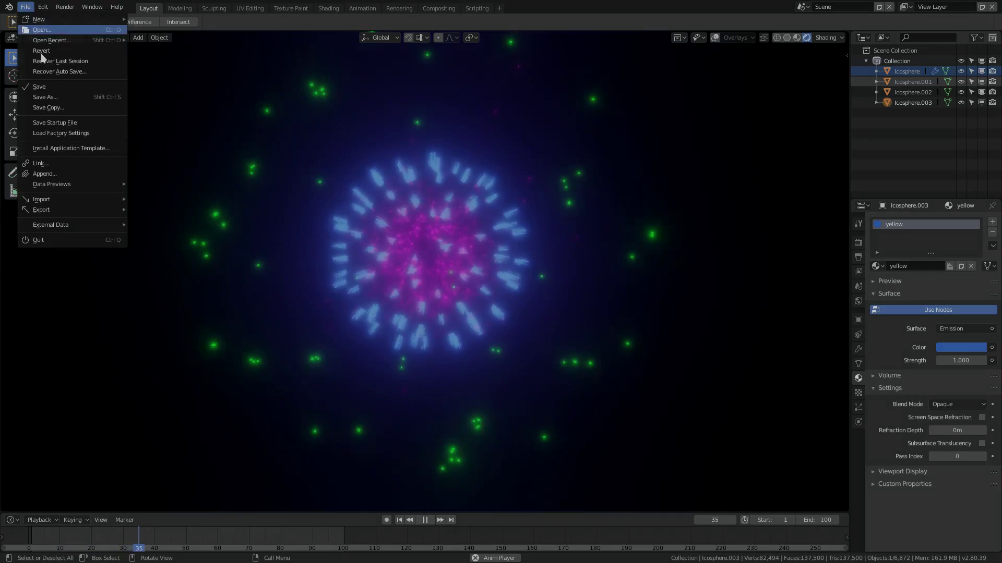